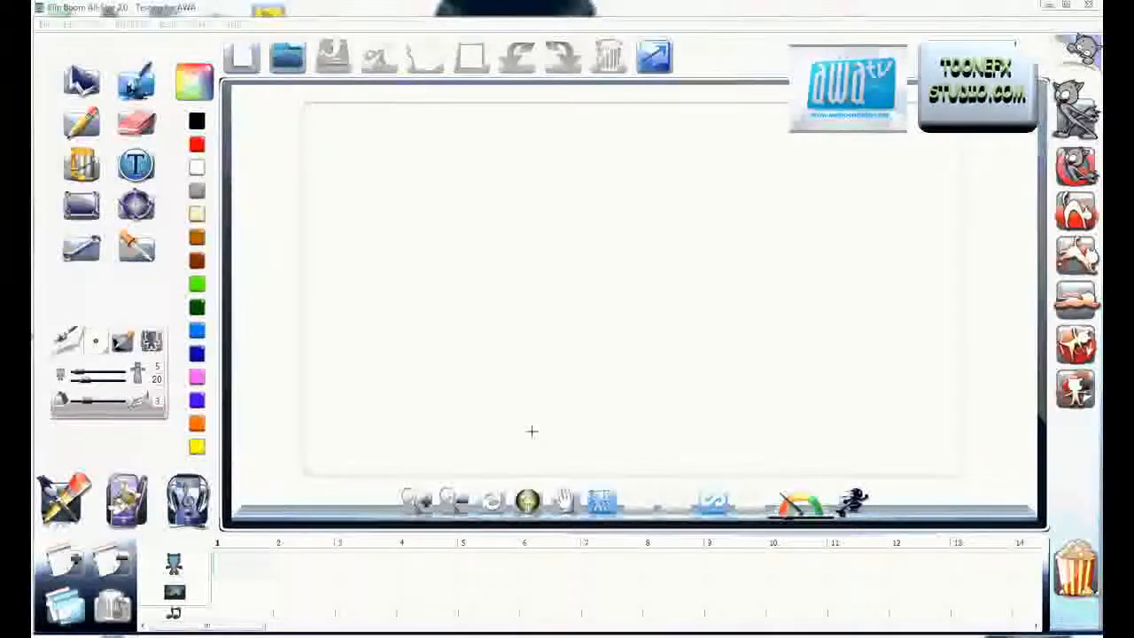
Create a wide text box across the upper part of the blank canvas and set its font to Comic Sans MS.
click(135, 165)
click(343, 164)
drag(362, 207, 886, 252)
click(580, 169)
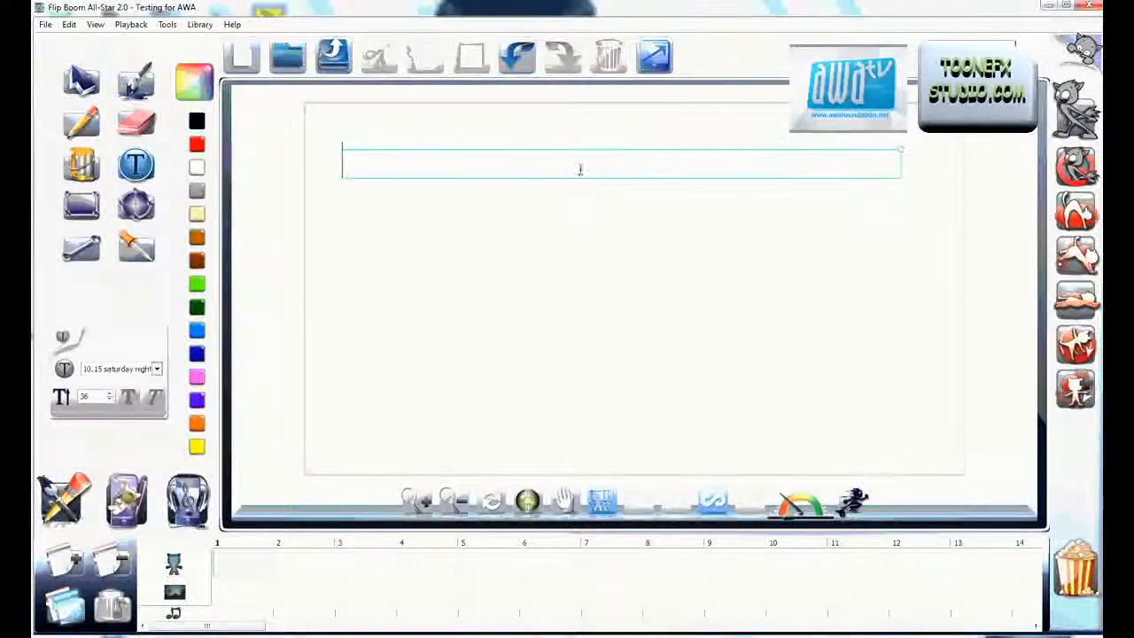
click(157, 369)
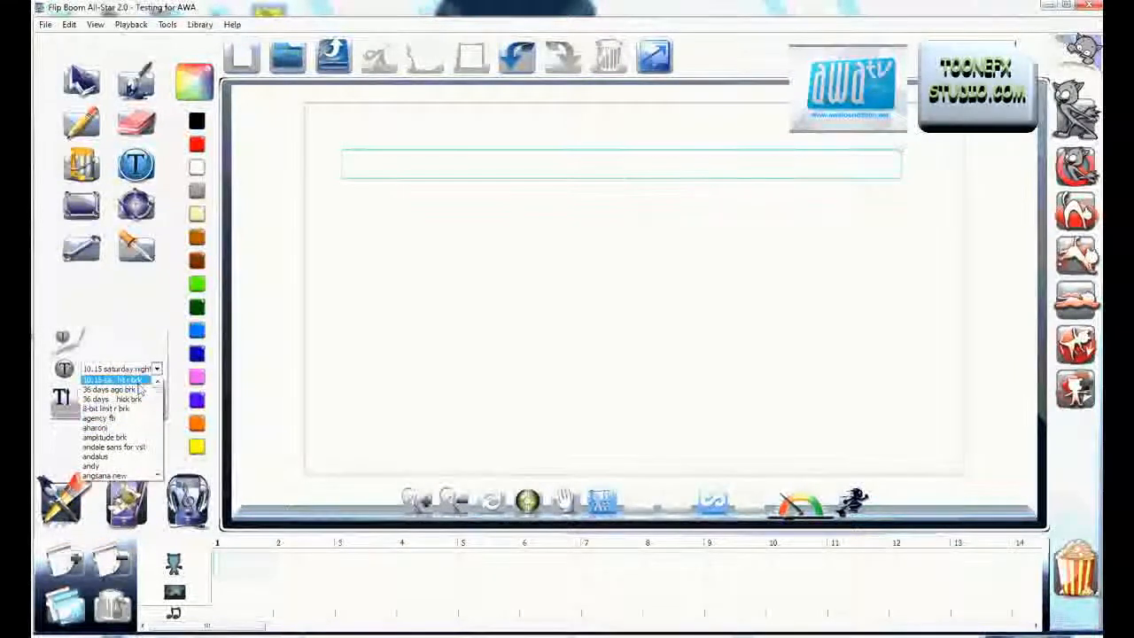
scroll(157, 403, down, 7)
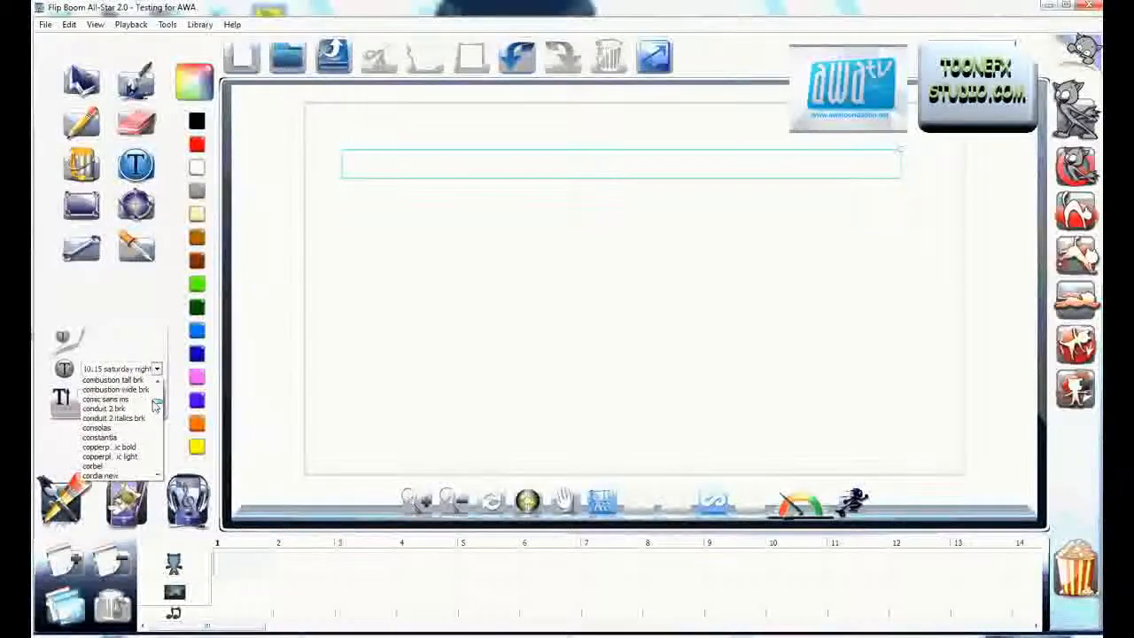
click(103, 400)
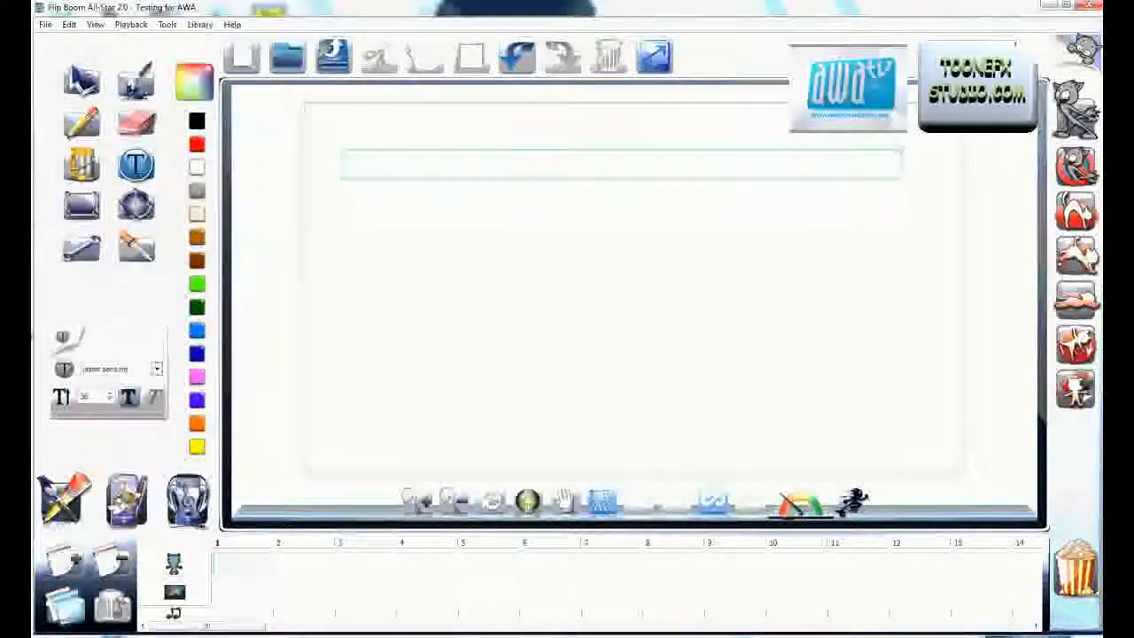
Enter "WELCOME TO MY TUTORIAL" in the text box, with "AWA!" on a second line.
text(W)
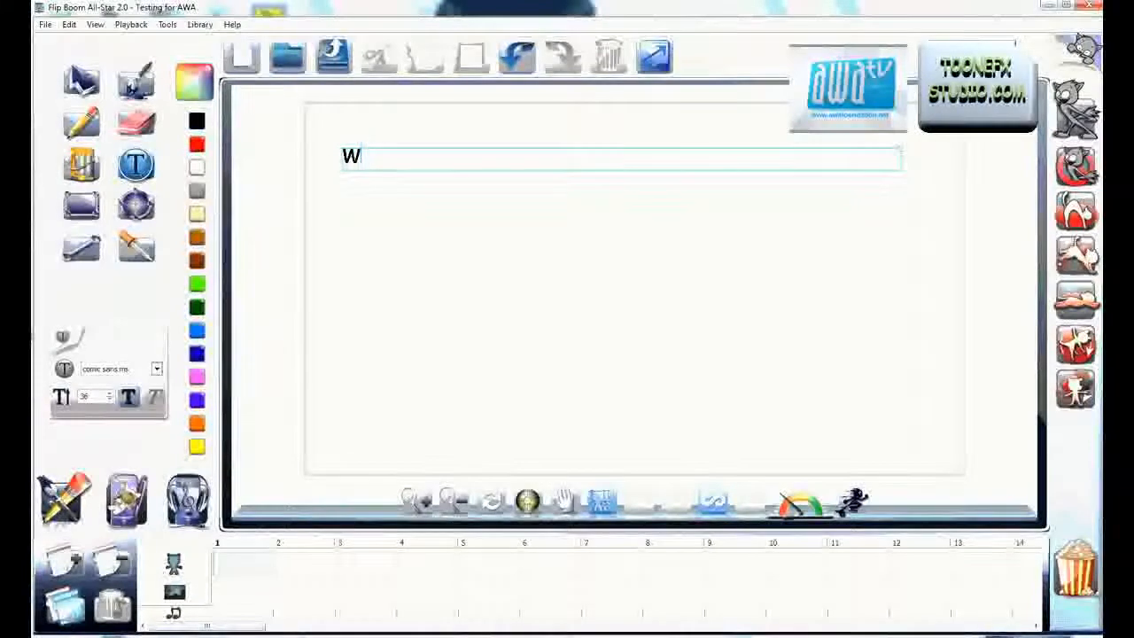
key(BackSpace)
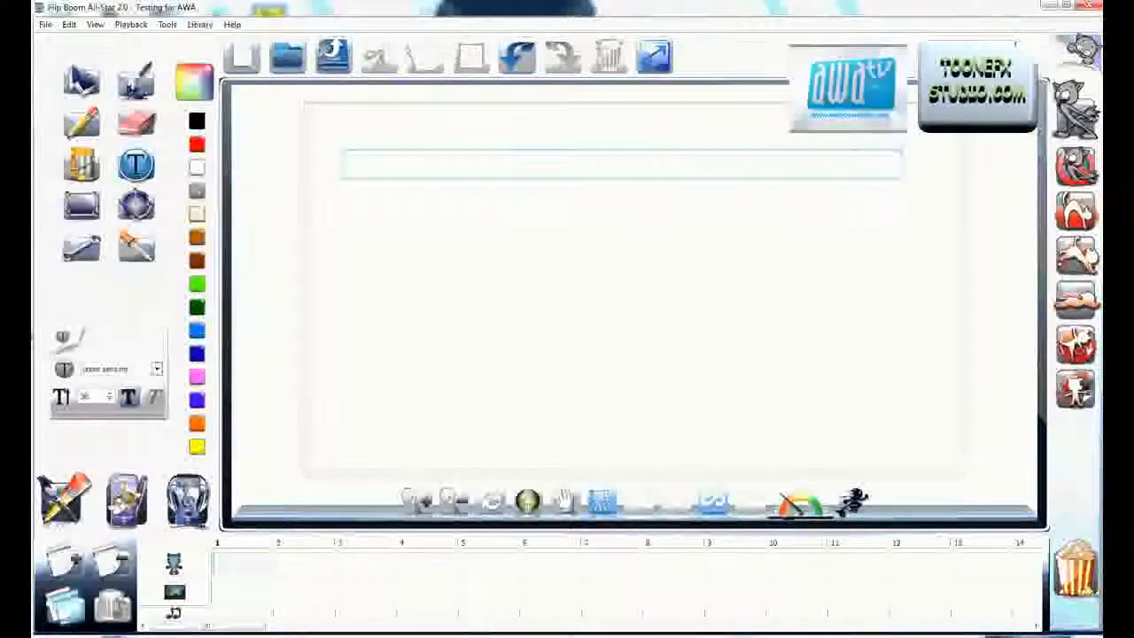
text(WEL)
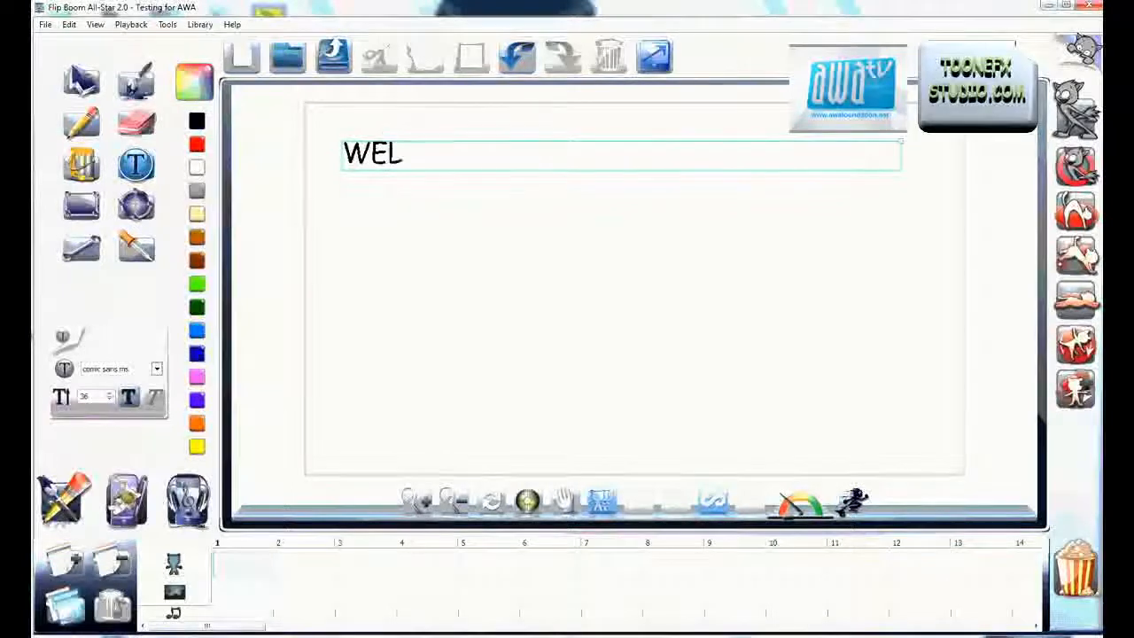
text(COME)
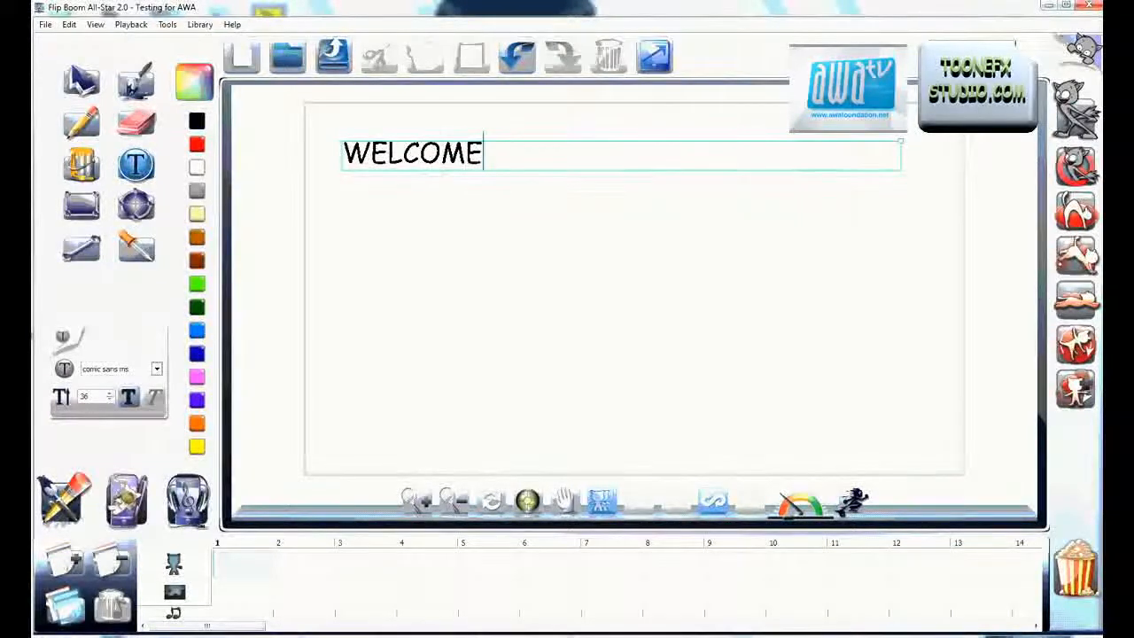
text( TO)
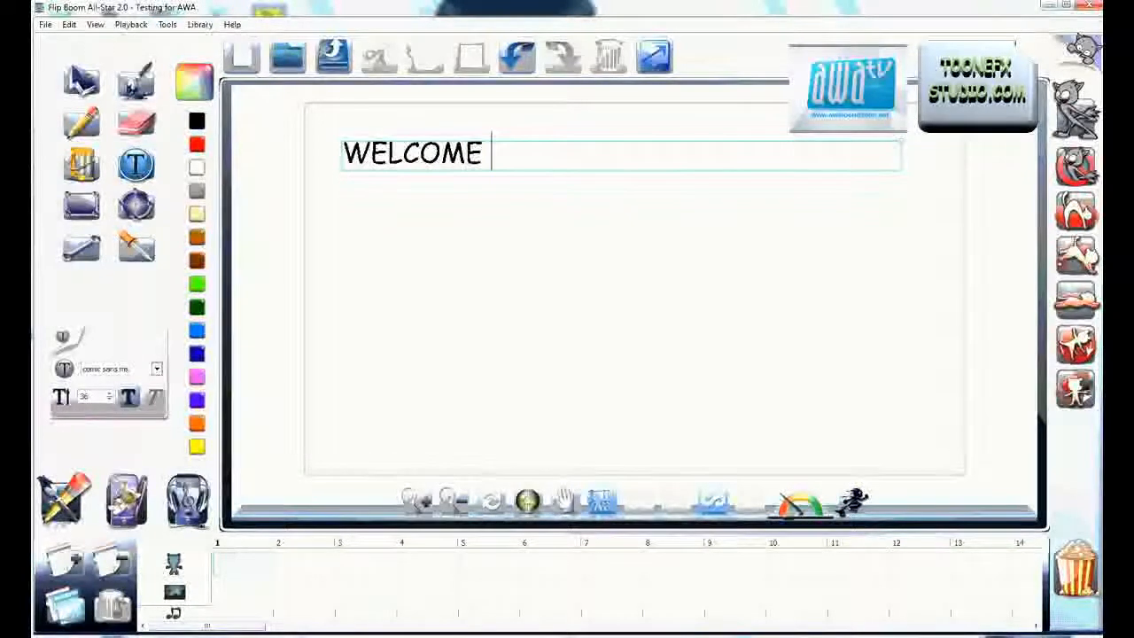
text( MY )
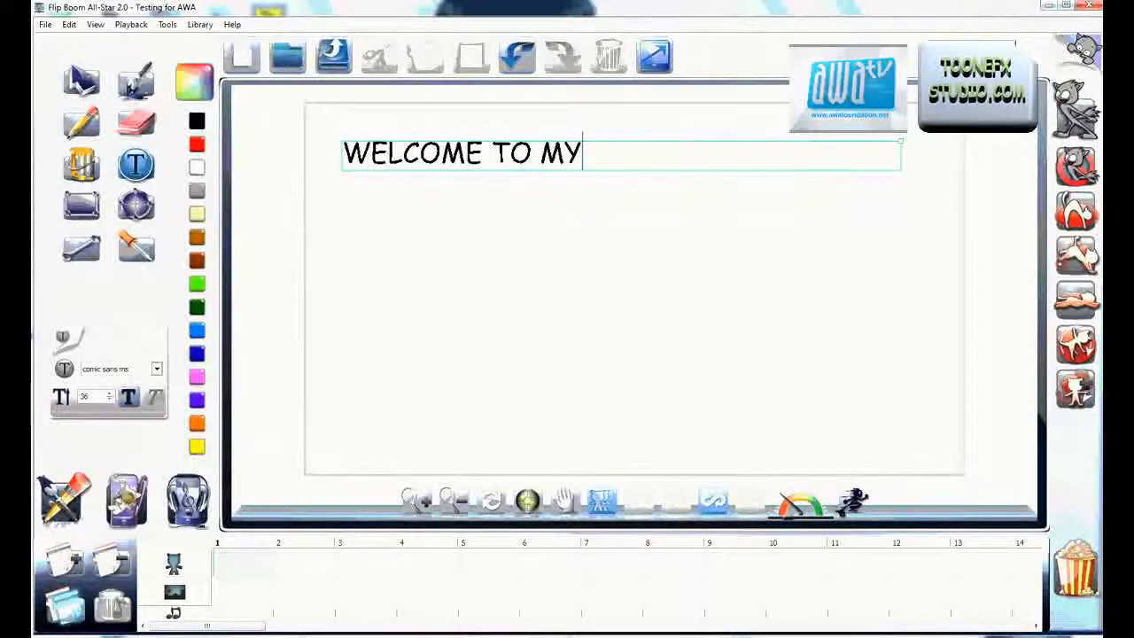
text(TUTORIAL)
key(Return)
text(aw)
key(BackSpace)
key(BackSpace)
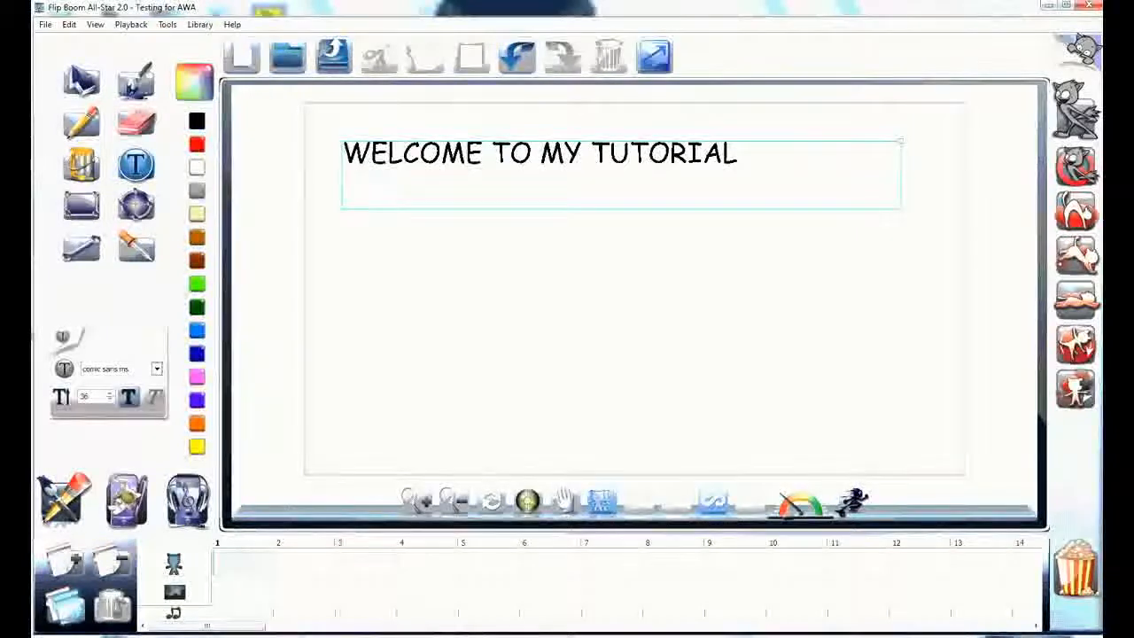
text(AWA!)
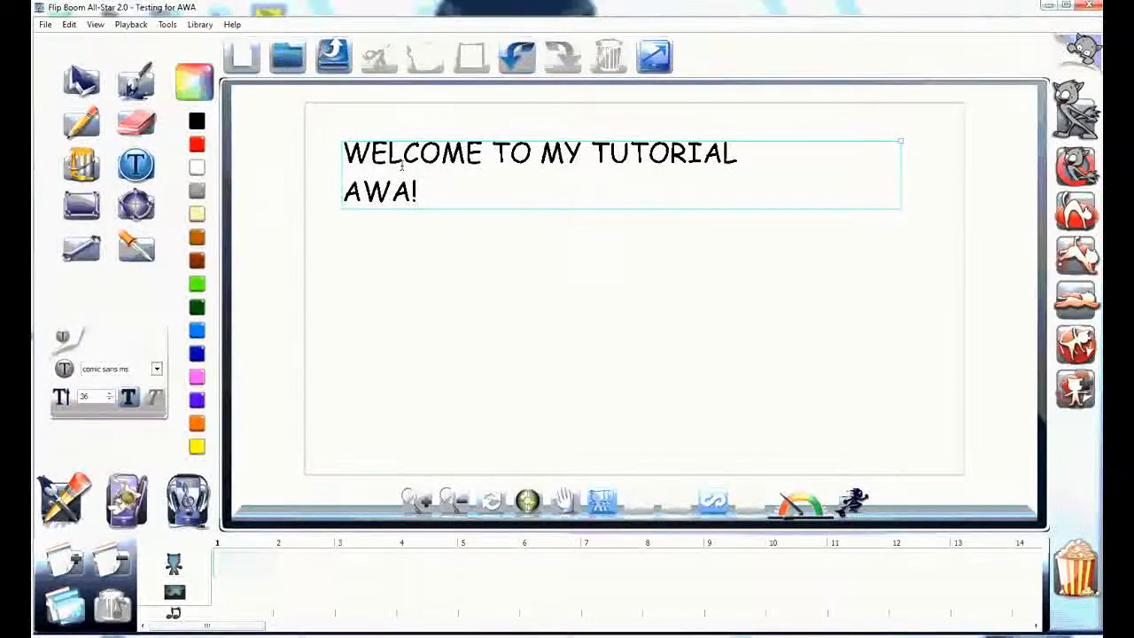
Select the whole two-line text object and delete it from the canvas.
click(79, 82)
drag(744, 262, 304, 125)
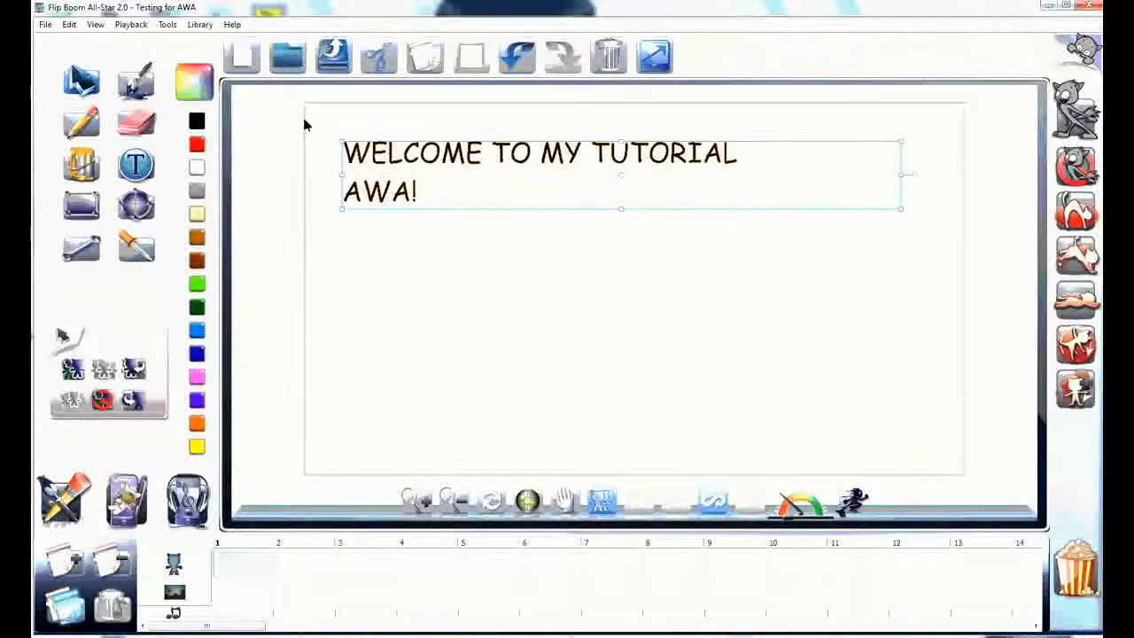
key(Delete)
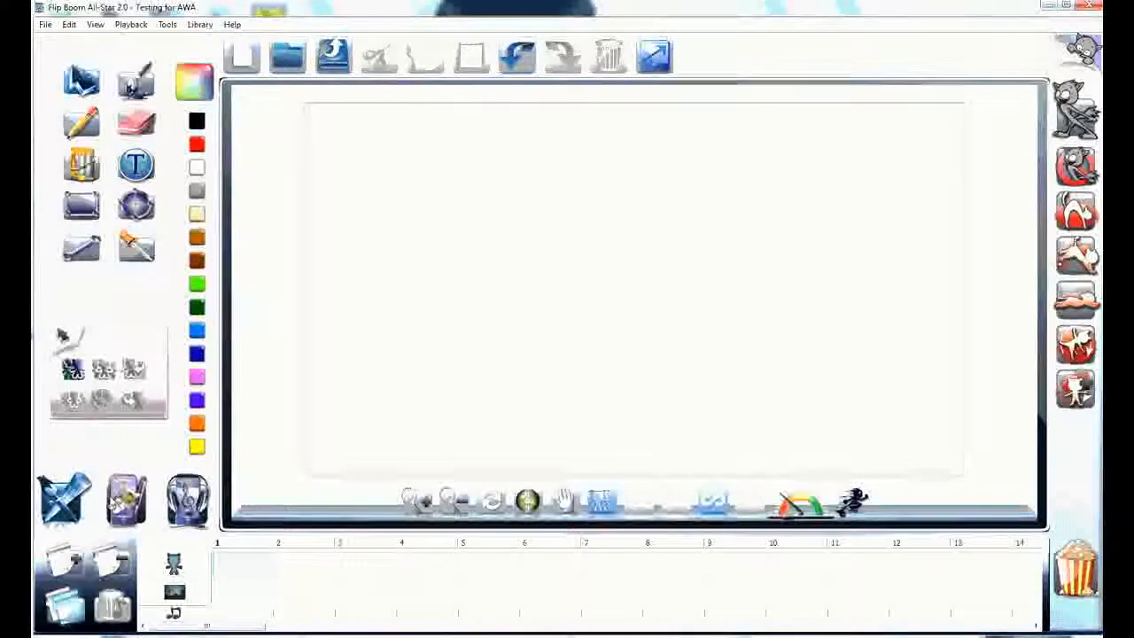
Add the ram, laughing monkey and rooster costume characters from the template library to the first frame, with the monkey apart from the other two.
click(127, 499)
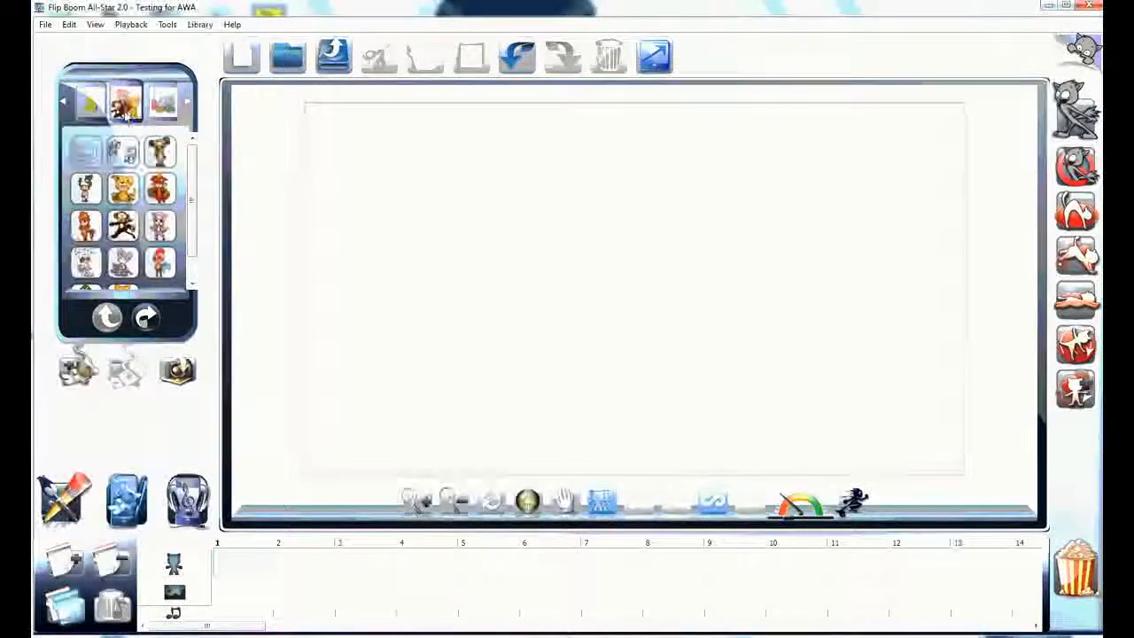
drag(161, 152, 510, 289)
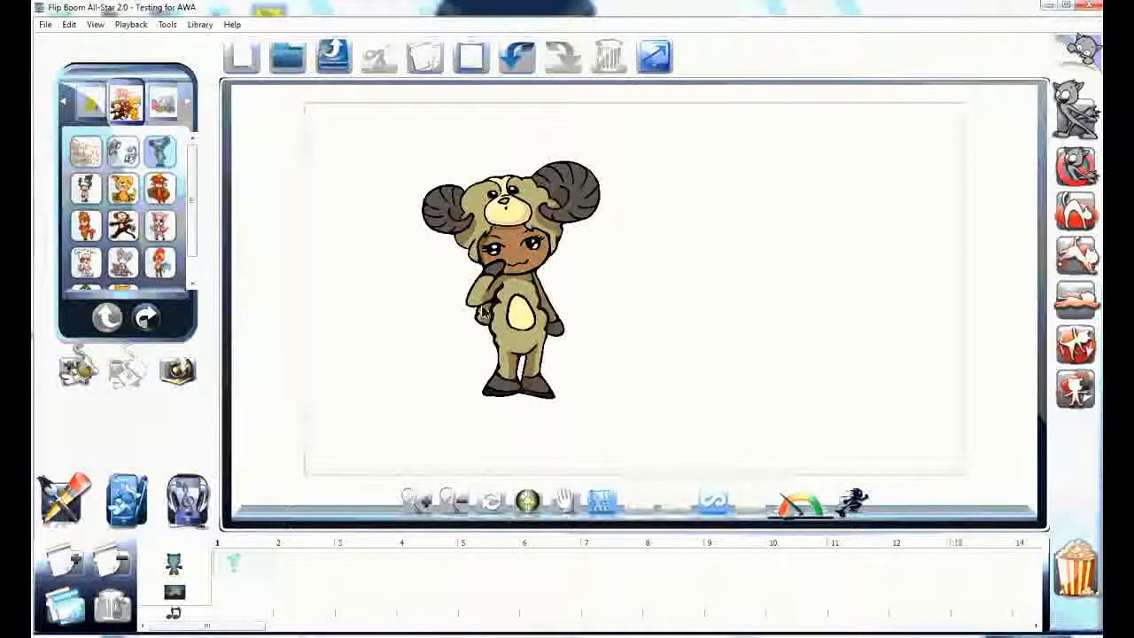
drag(125, 227, 749, 292)
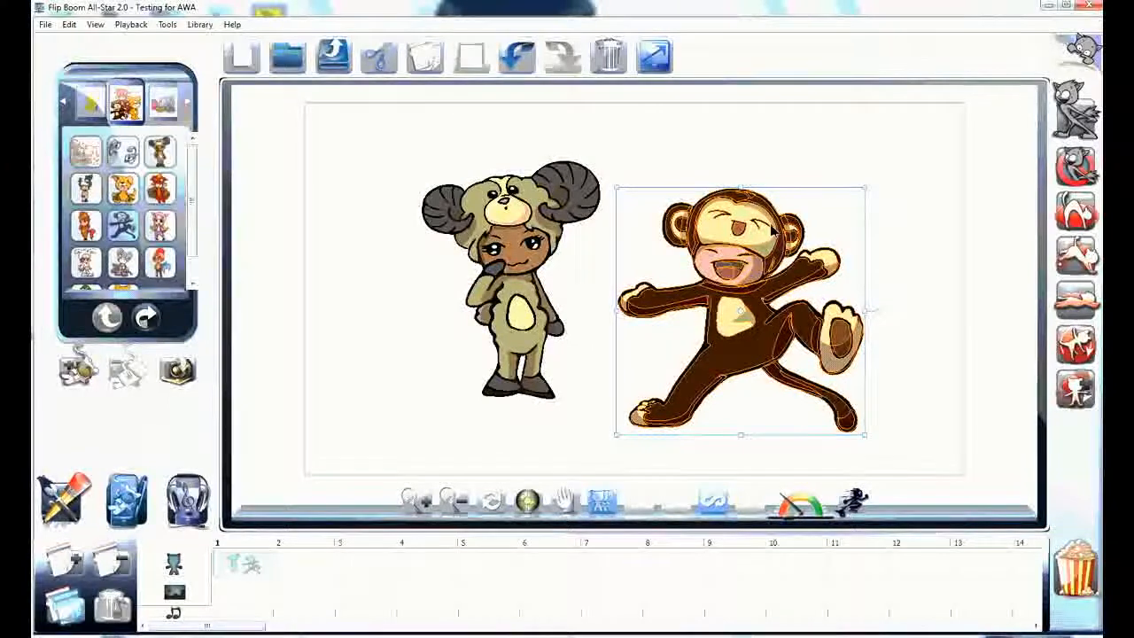
click(758, 175)
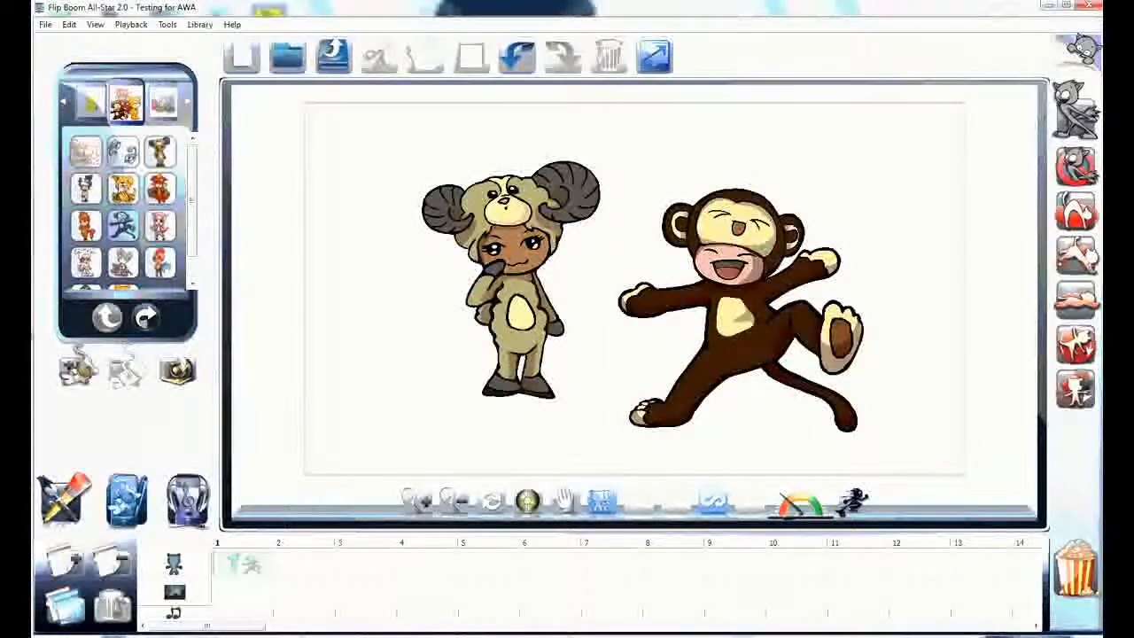
drag(159, 261, 389, 318)
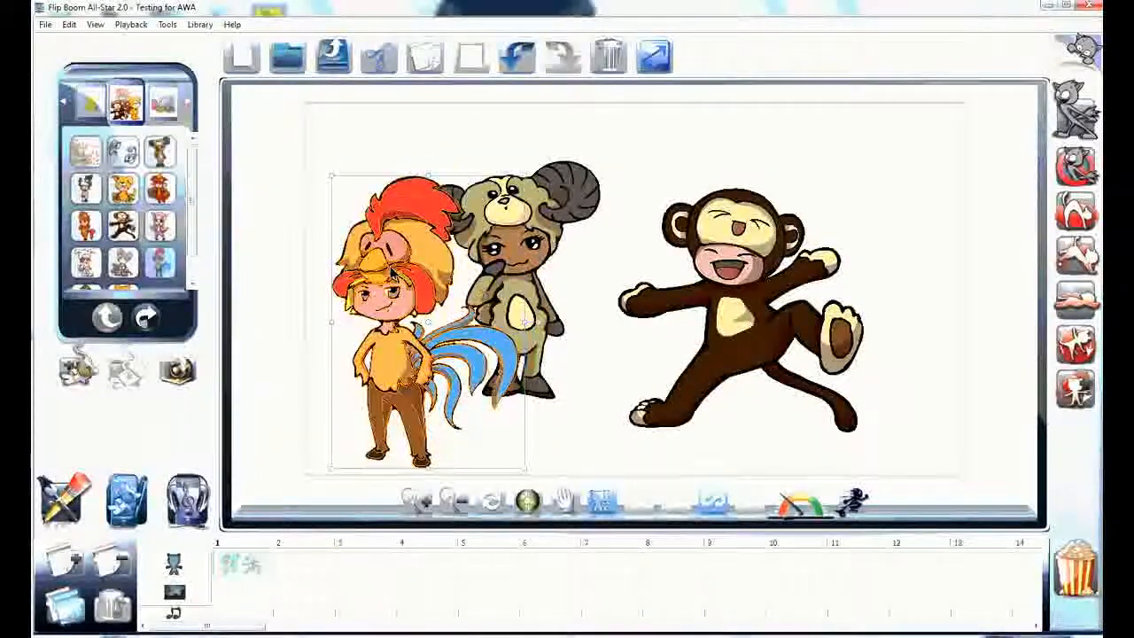
Add the yellow spotted butterfly from the library's butterfly category to the canvas, above and to the right of the monkey.
drag(192, 224, 194, 247)
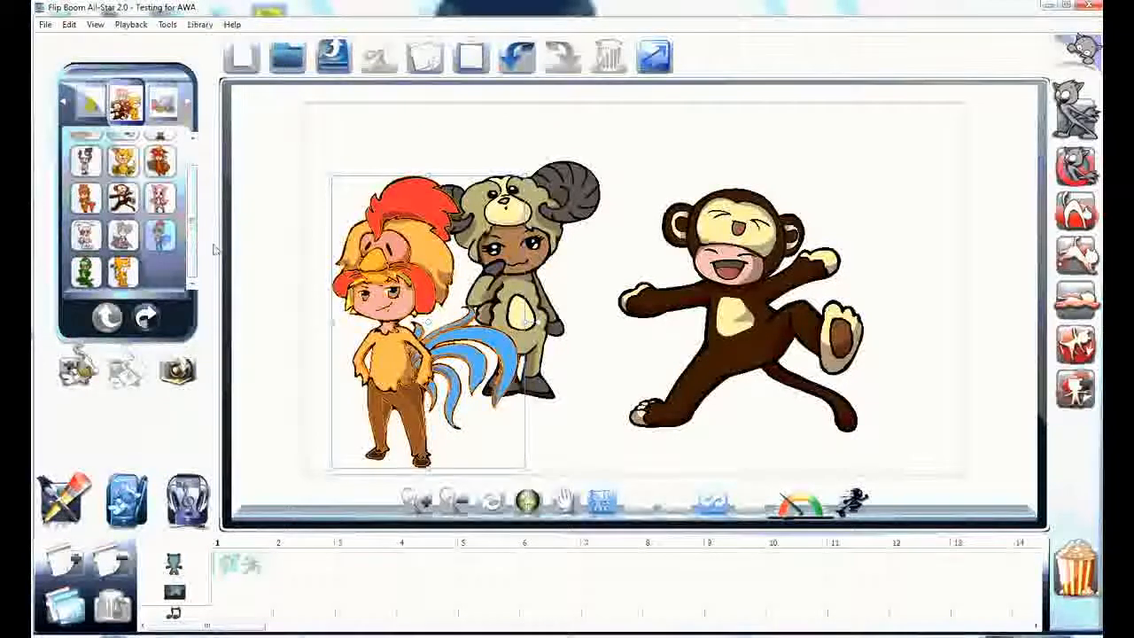
drag(194, 220, 194, 216)
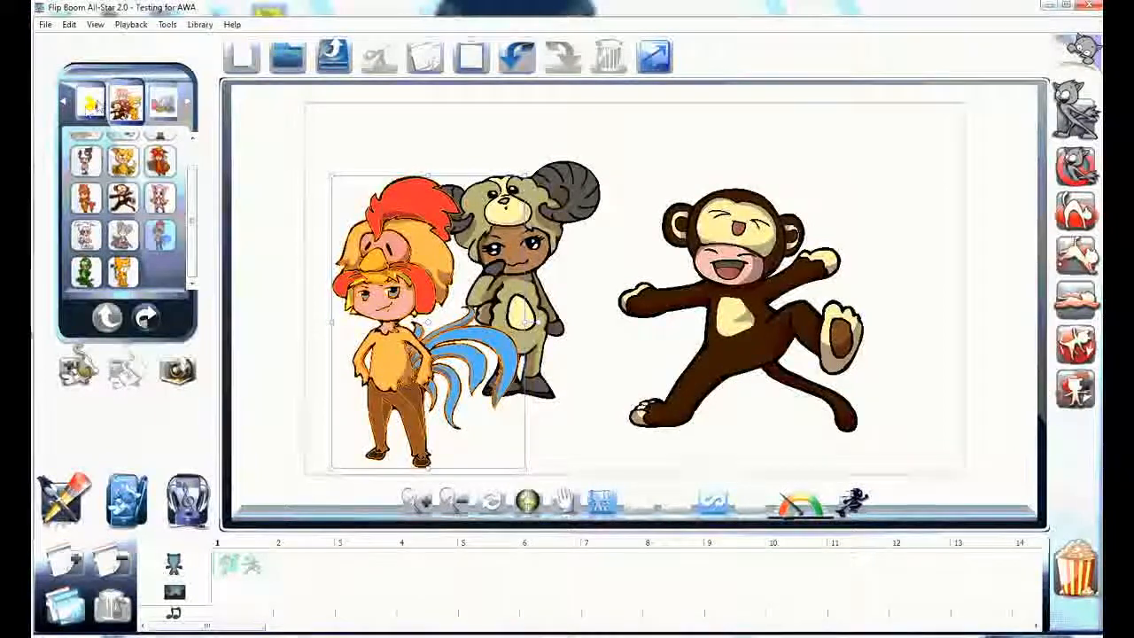
click(90, 103)
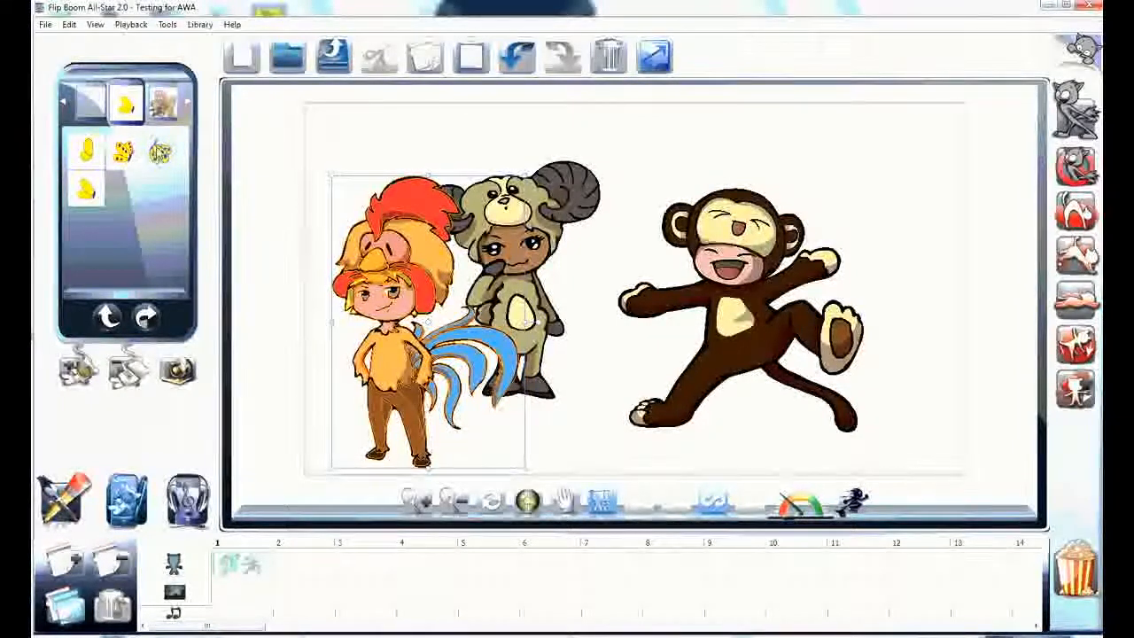
drag(910, 197, 909, 195)
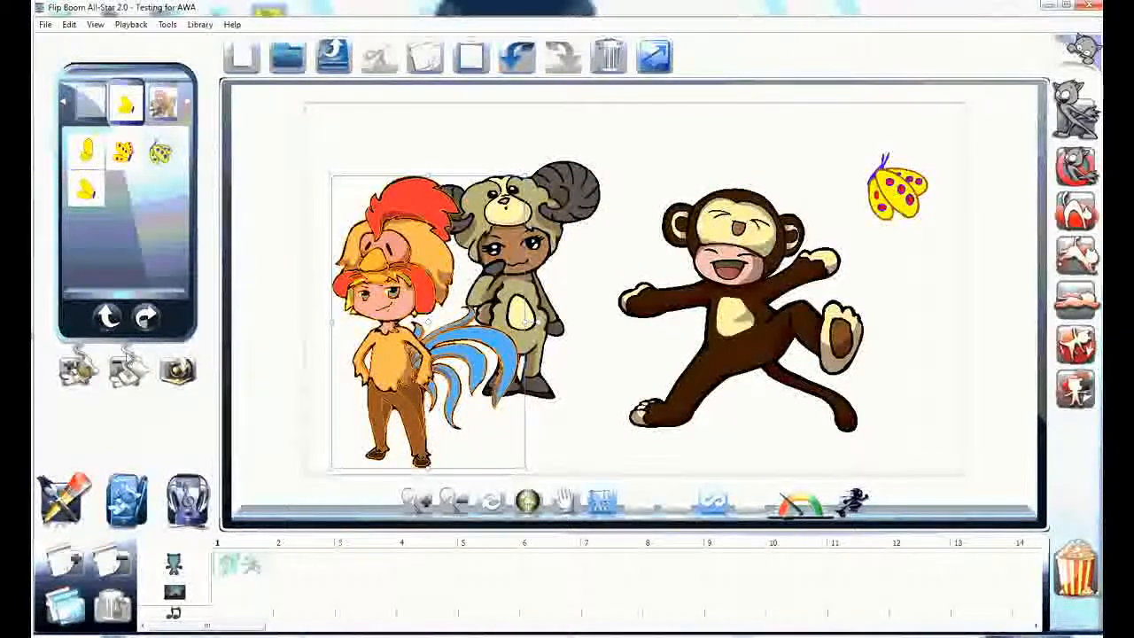
Enlarge the butterfly to roughly twice its size and move it onto the monkey's raised hand.
click(62, 497)
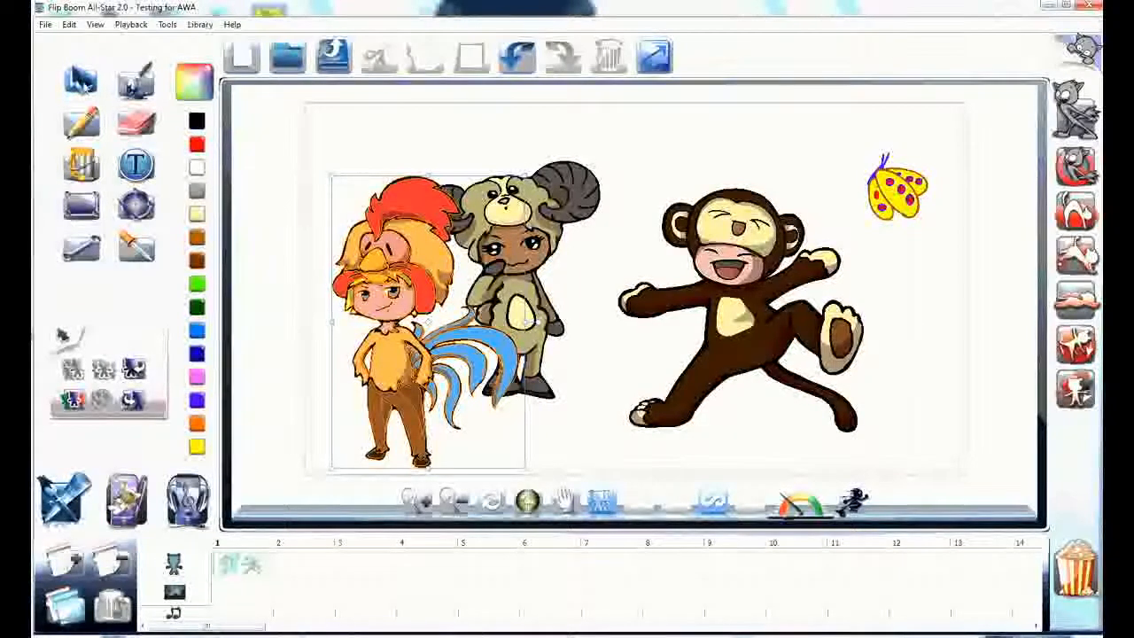
click(900, 188)
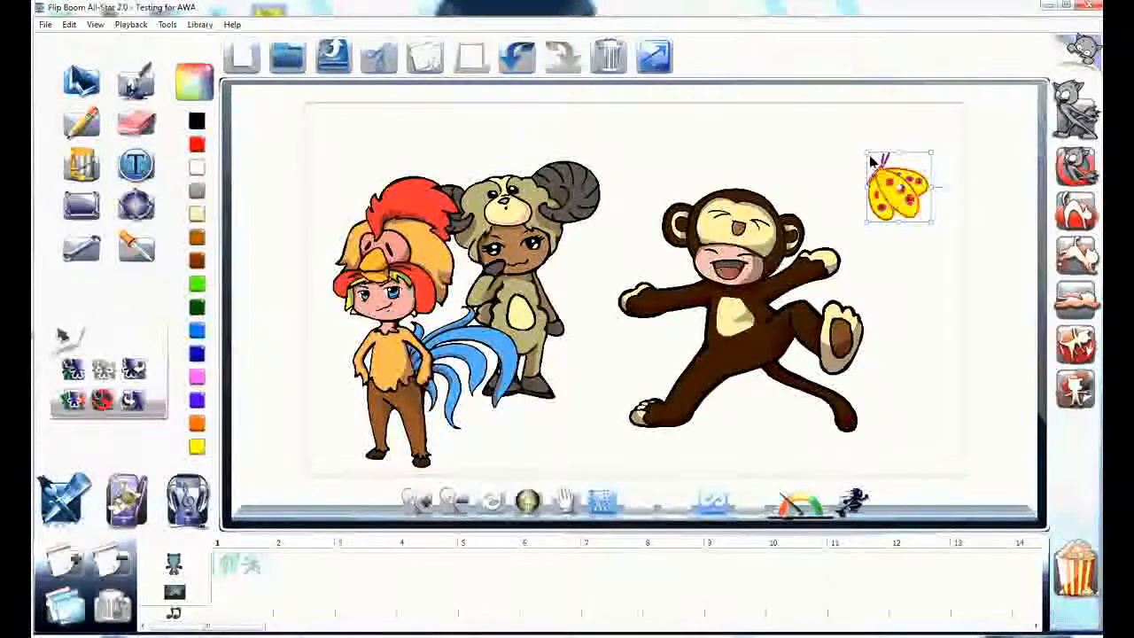
drag(868, 154, 799, 142)
drag(771, 121, 844, 170)
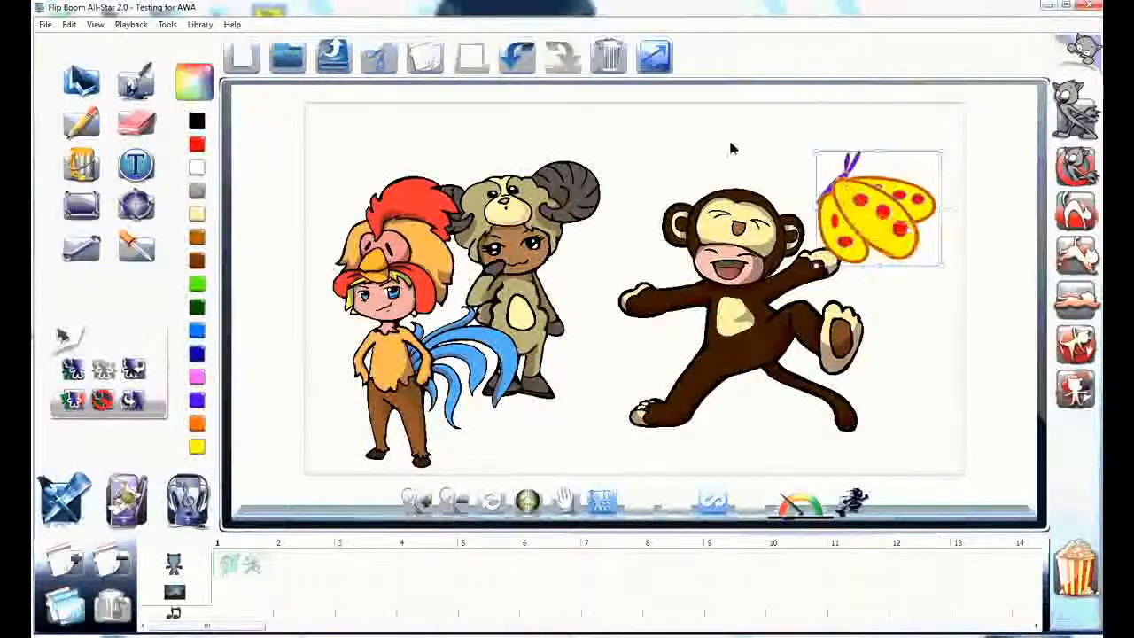
click(738, 149)
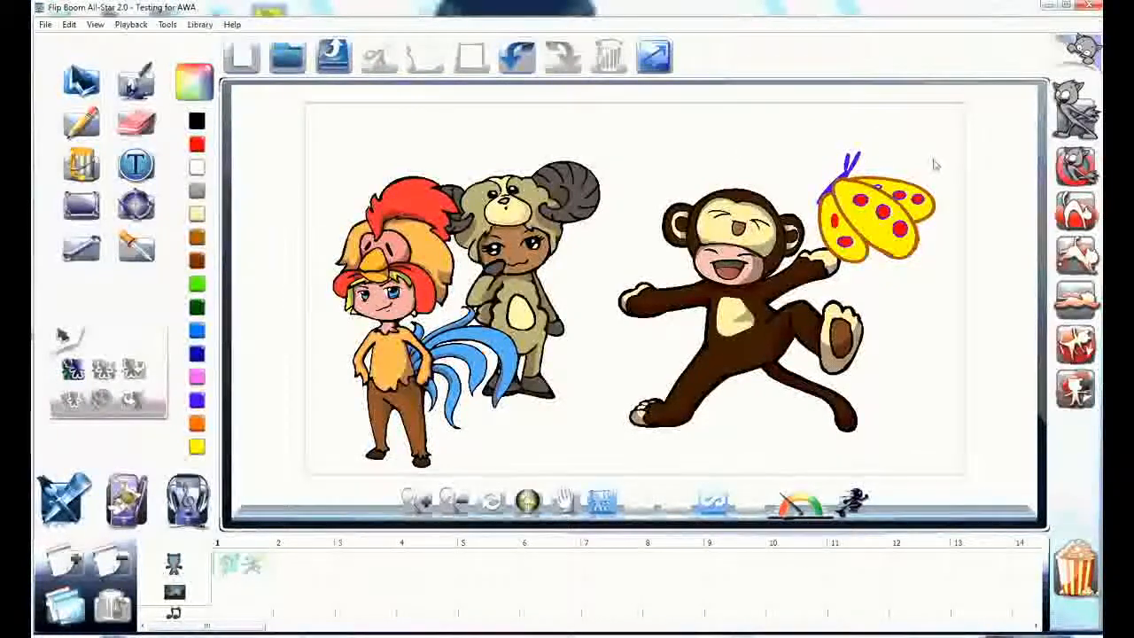
Select the monkey and butterfly together and rotate them slightly counterclockwise.
mouse_move(778, 125)
mouse_down()
mouse_move(939, 223)
mouse_move(945, 292)
mouse_up()
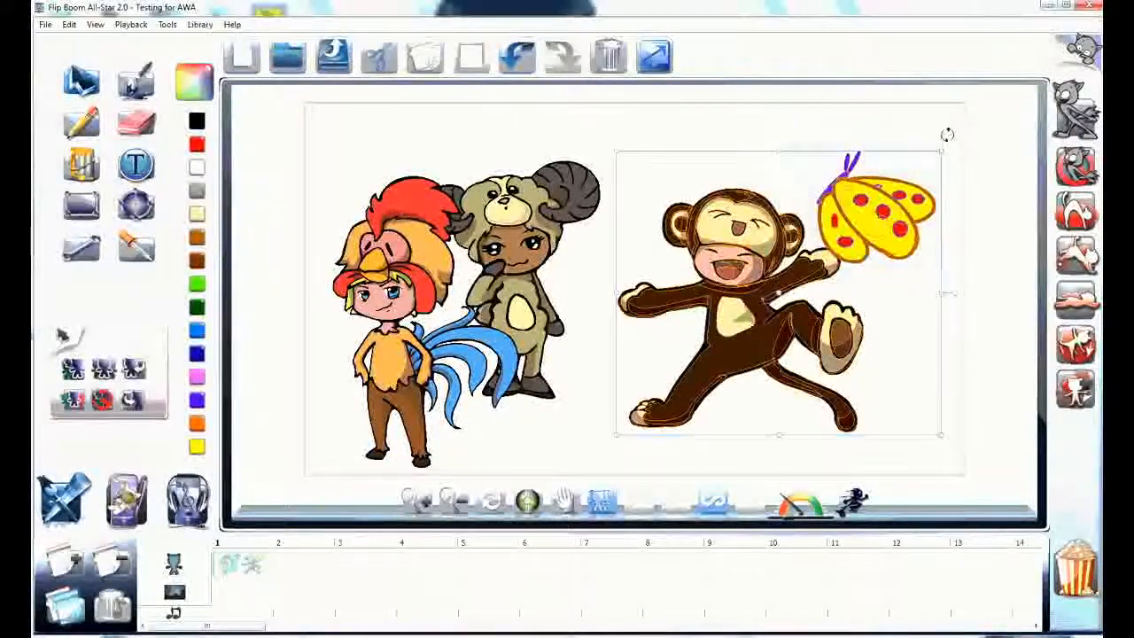
drag(838, 83, 876, 110)
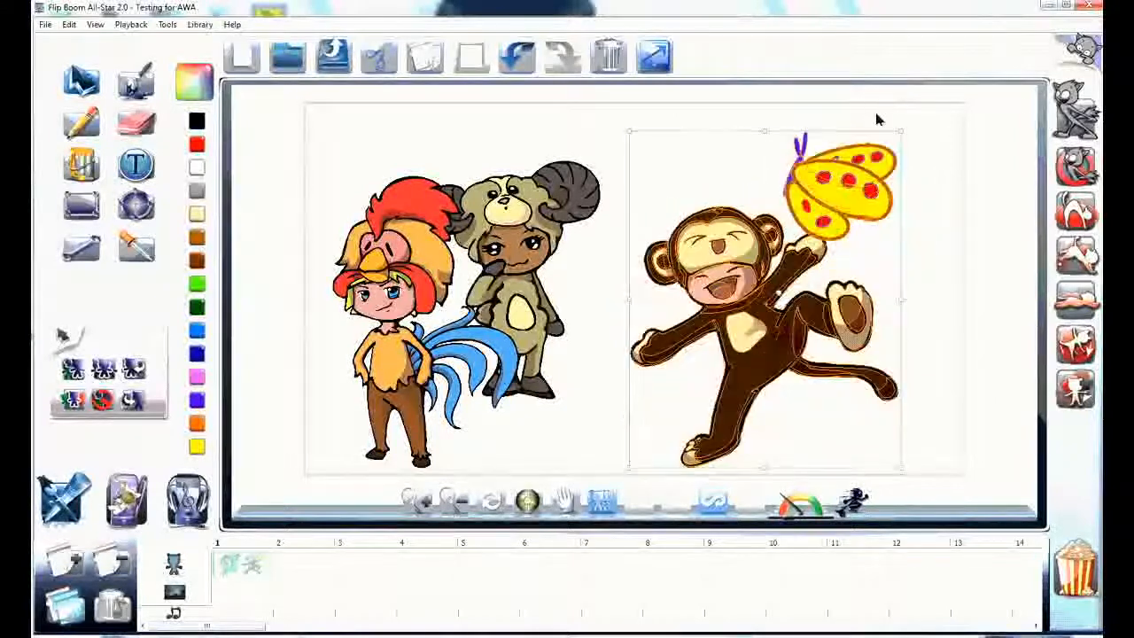
click(918, 158)
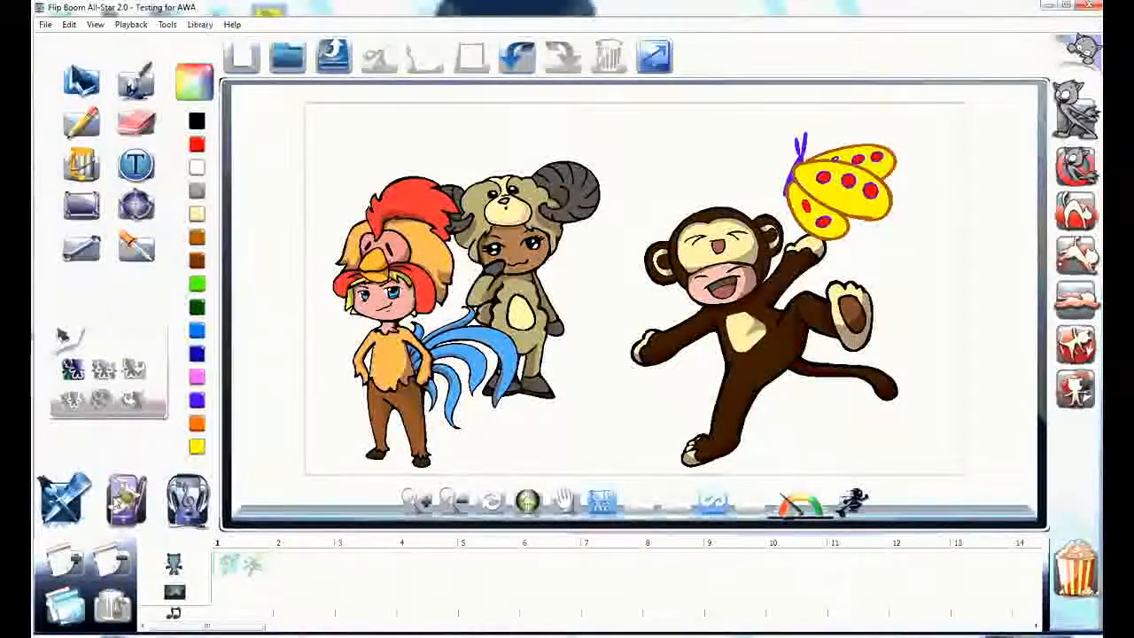
Add the red-and-white striped fish from the template library to the canvas, between the ram and the monkey.
click(127, 503)
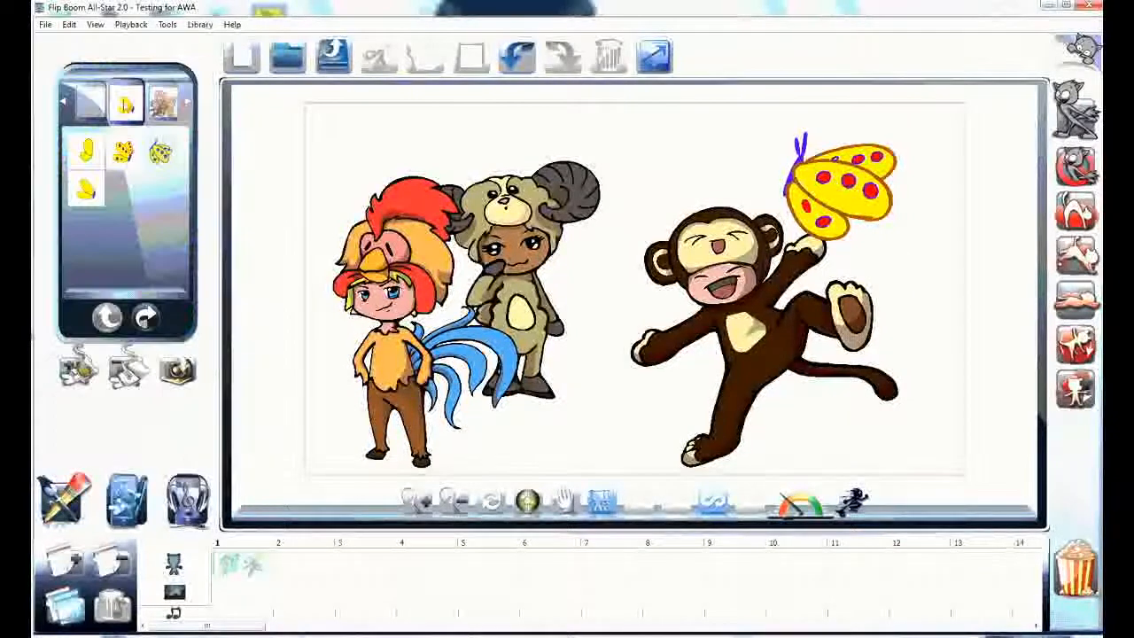
click(185, 106)
click(185, 106)
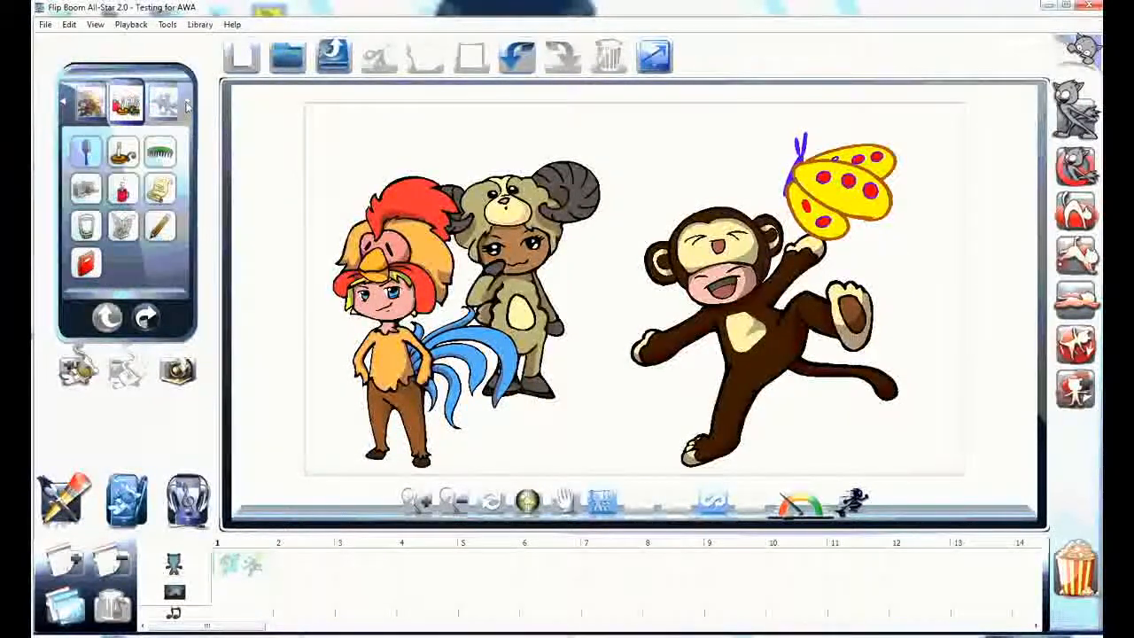
click(185, 106)
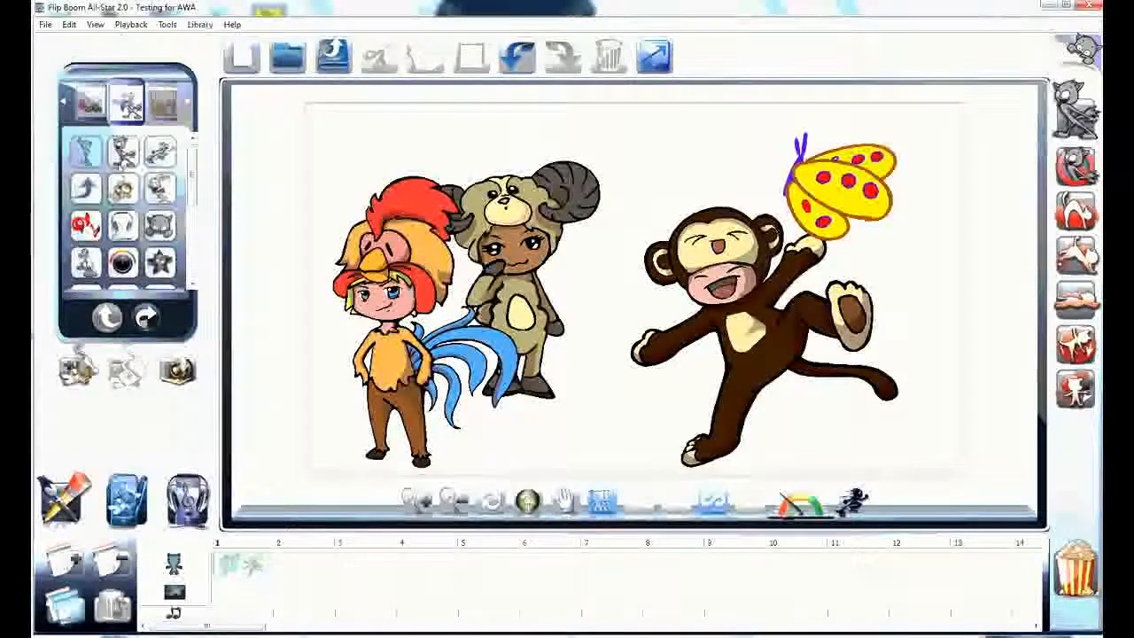
drag(86, 233, 568, 335)
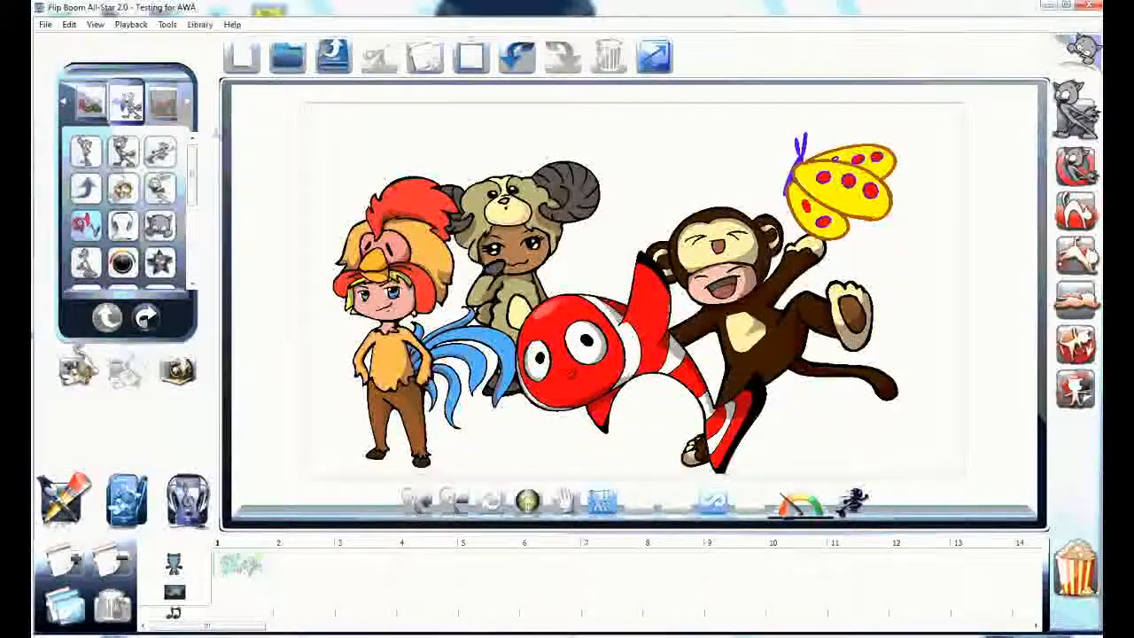
Add the office background from the library's background category to the first frame's background track, behind the characters.
click(163, 104)
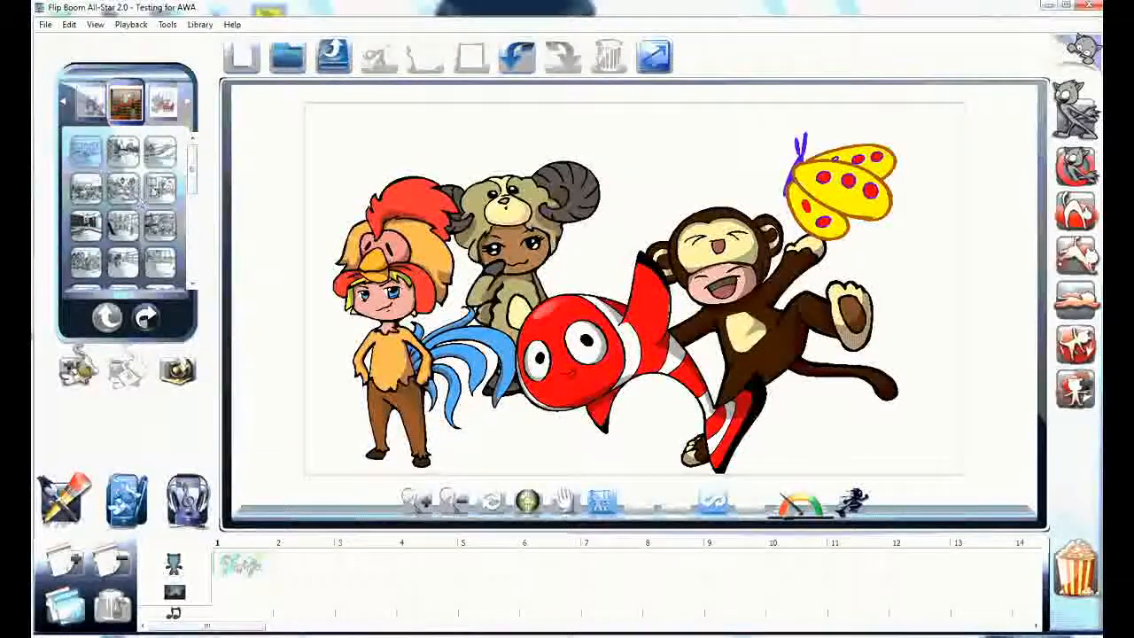
drag(192, 170, 193, 253)
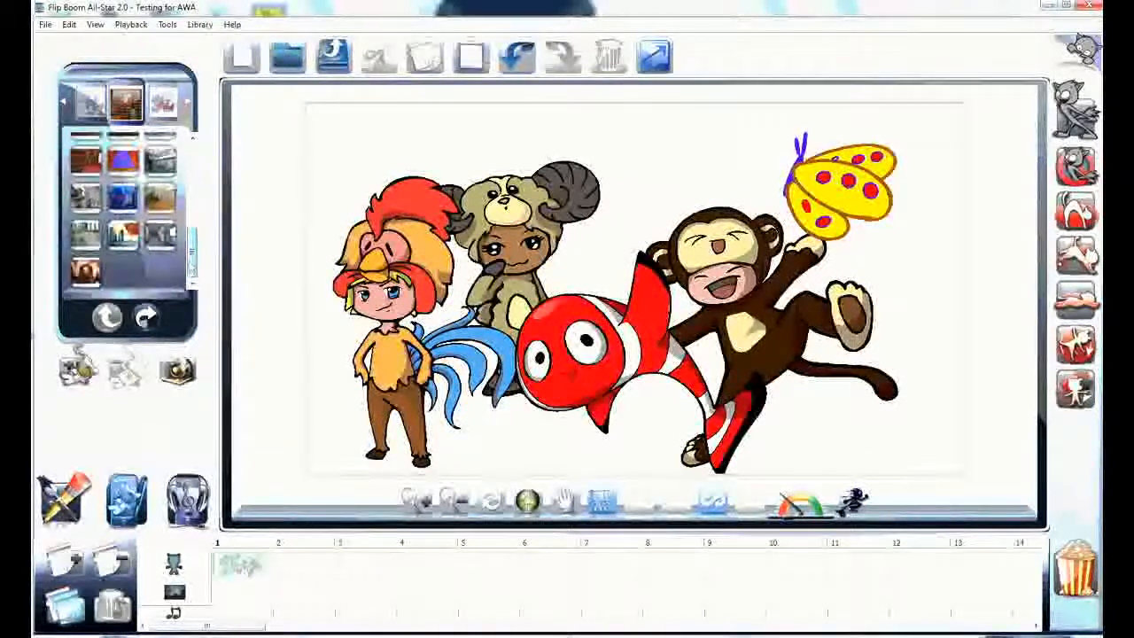
scroll(165, 206, down, 1)
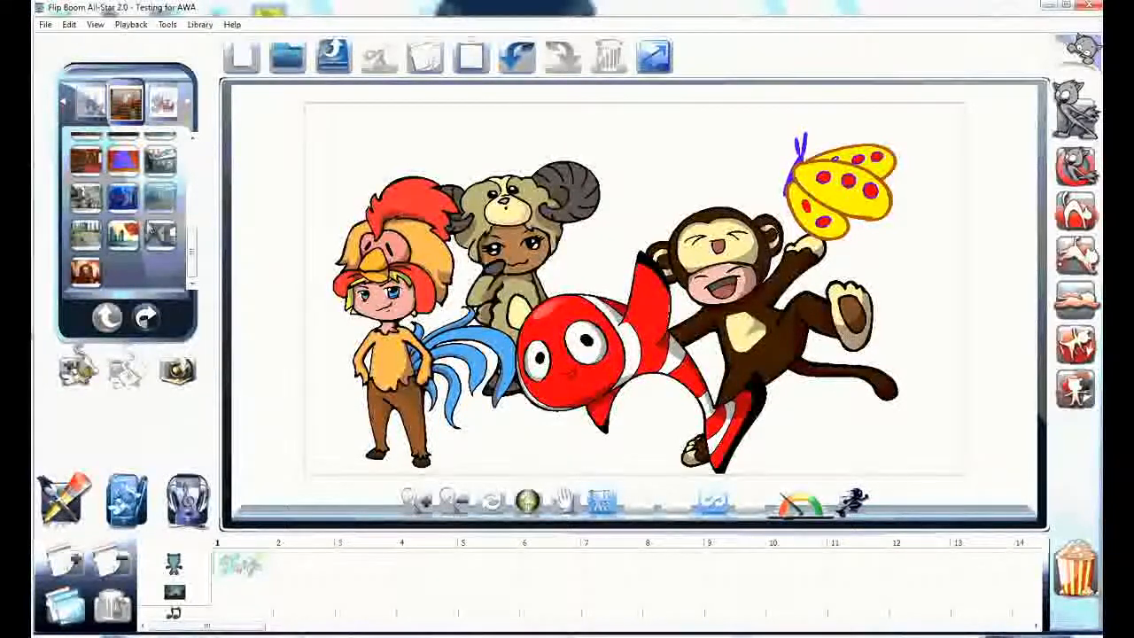
click(159, 202)
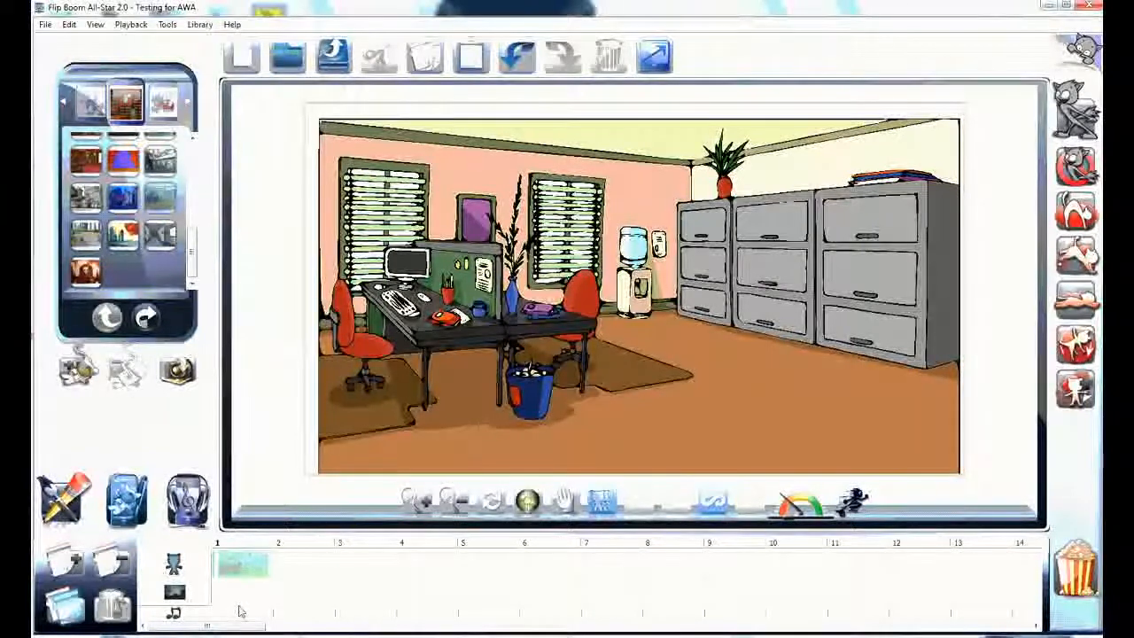
key(ctrl+z)
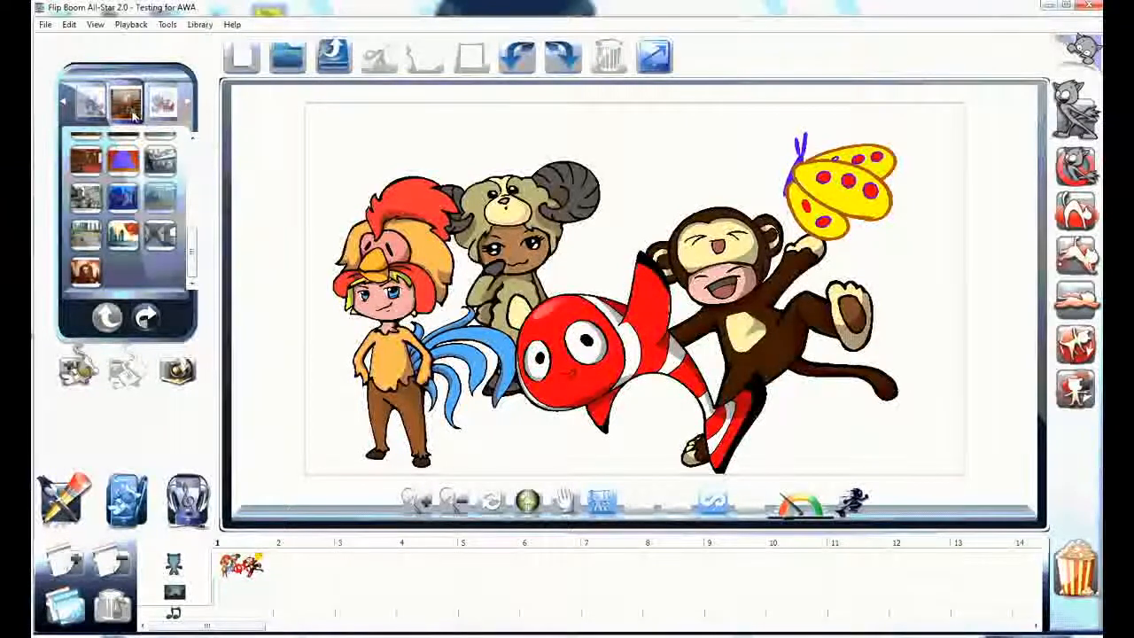
click(160, 204)
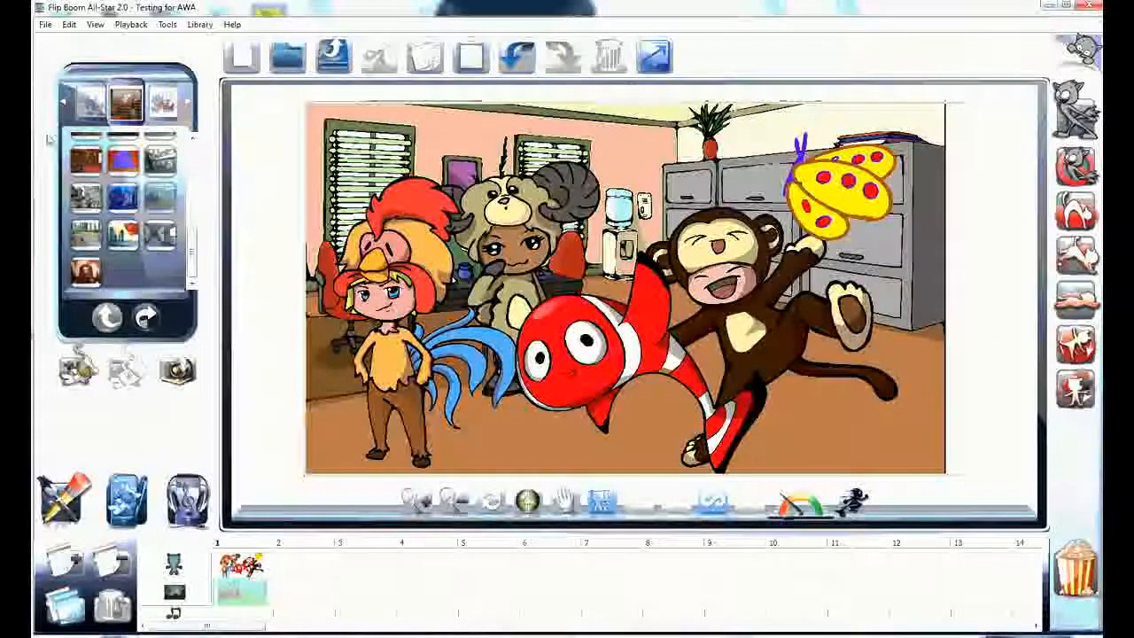
Stretch the office background horizontally until it extends past the right edge of the camera frame.
click(64, 498)
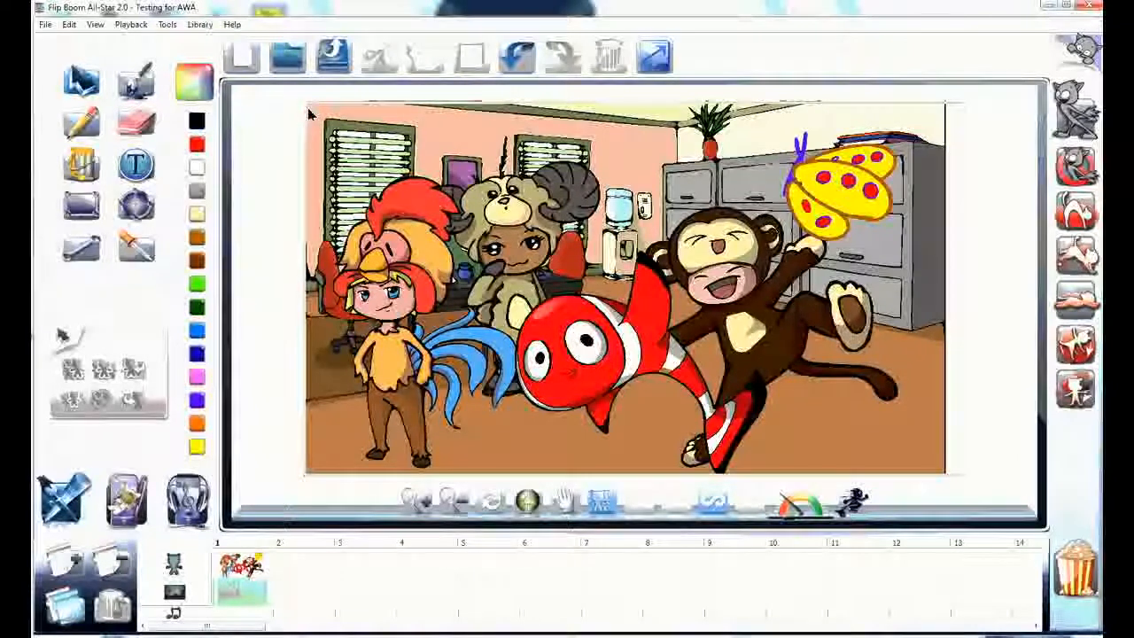
click(924, 120)
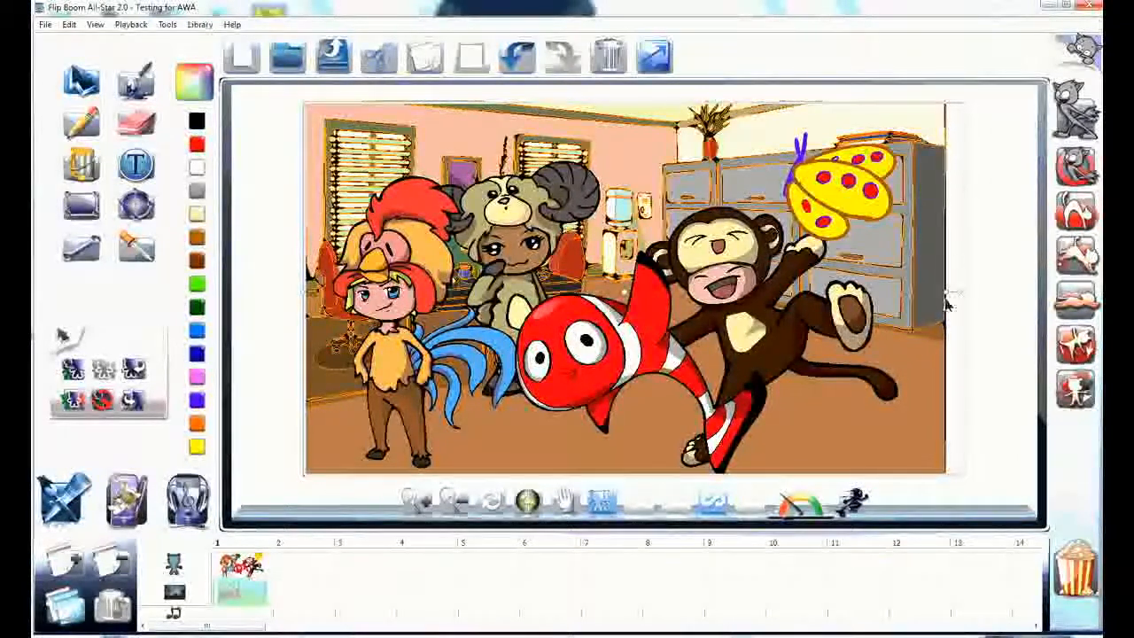
drag(963, 290, 984, 291)
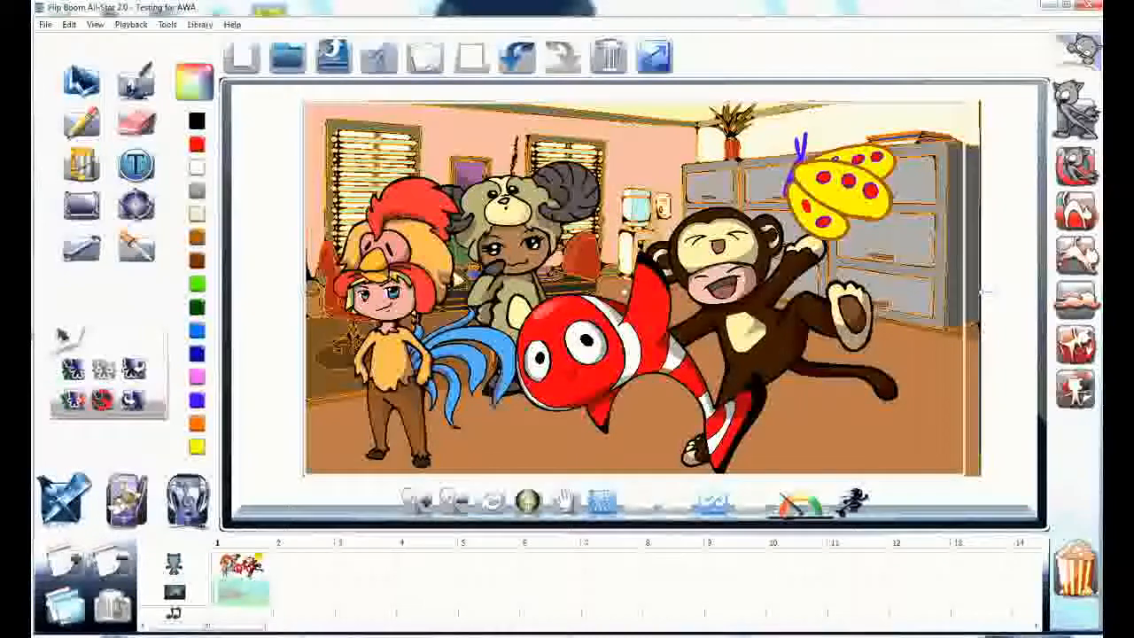
Select the drawing and background of frame 1 together and duplicate them onto frames 2 and 3.
click(250, 571)
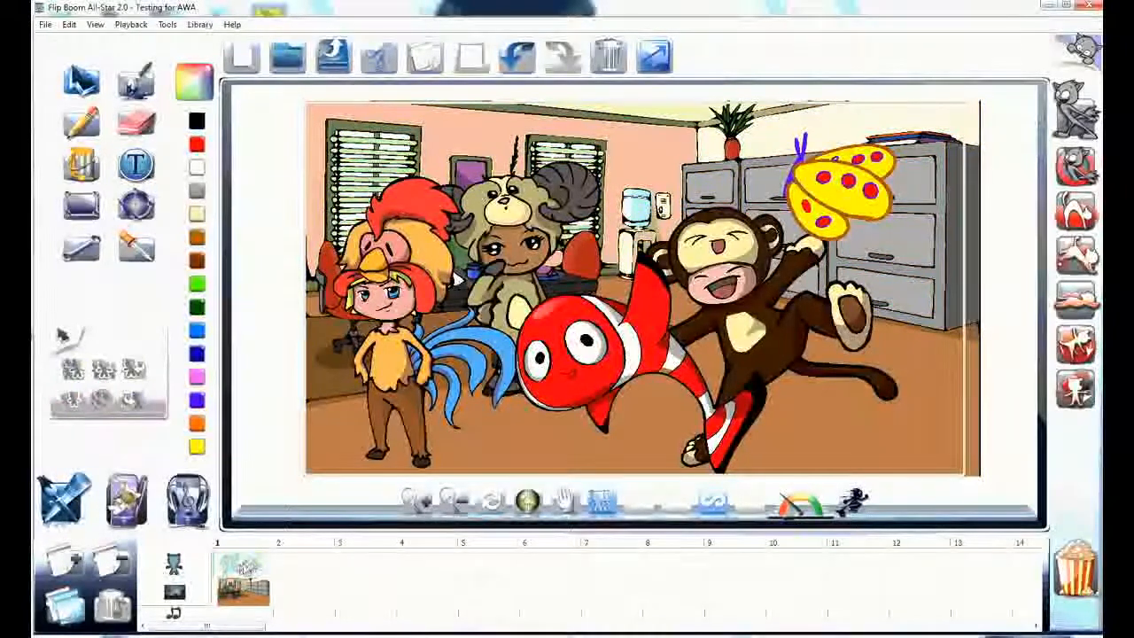
click(269, 603)
click(246, 569)
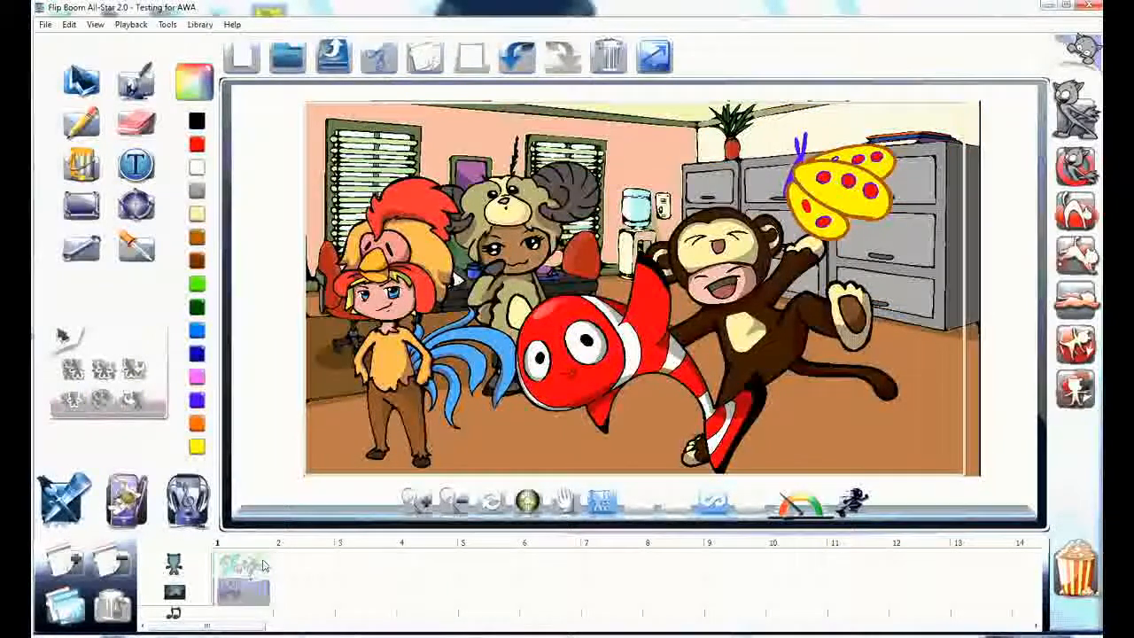
click(76, 612)
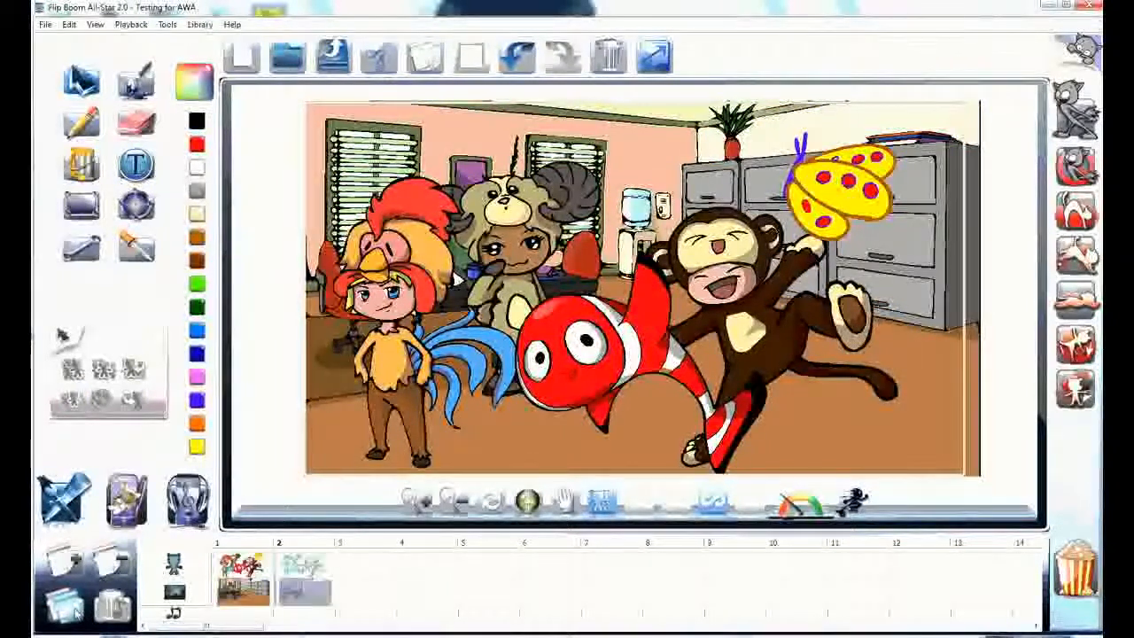
click(76, 612)
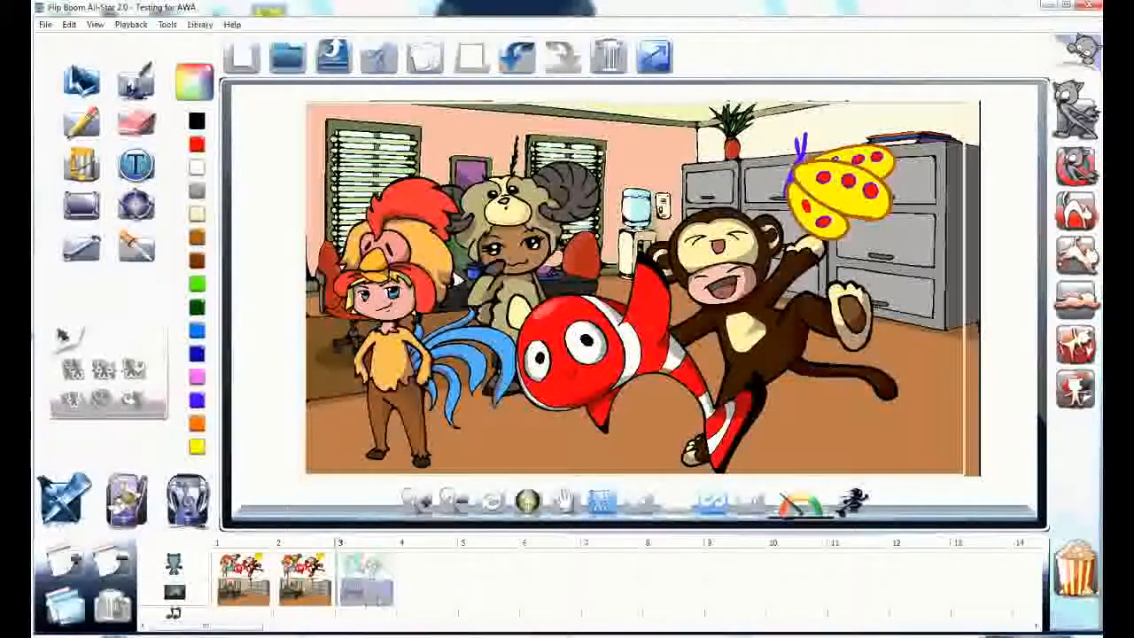
Duplicate only frame 3's office background six times, filling the background track through frame 9.
click(379, 588)
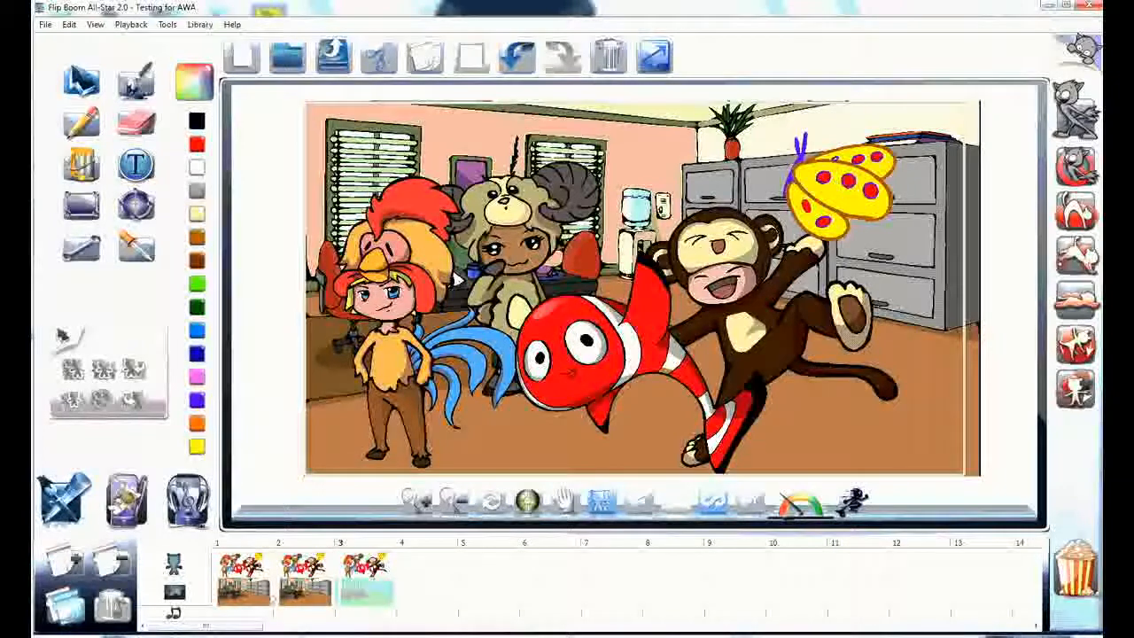
click(70, 612)
click(70, 611)
click(70, 611)
click(68, 612)
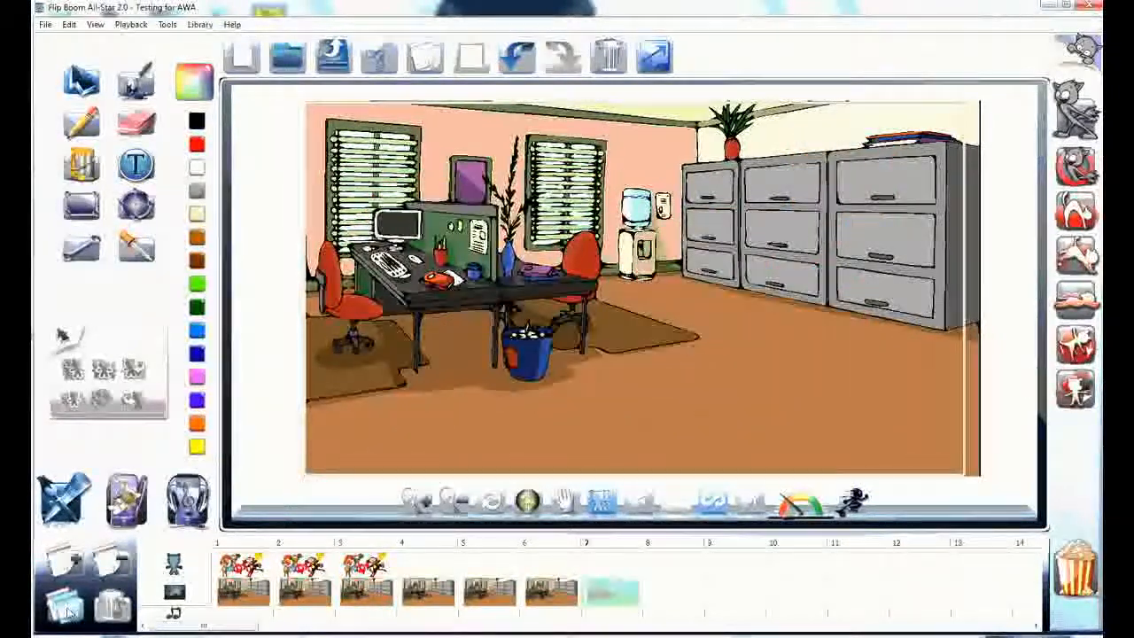
click(68, 612)
click(68, 611)
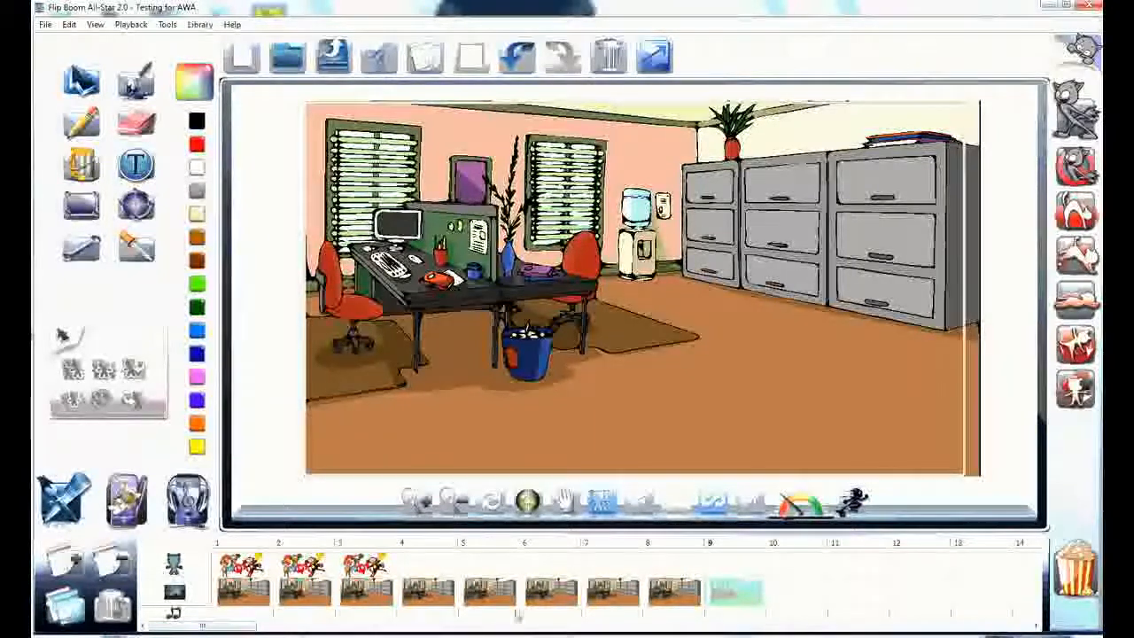
Move the striped fish slightly to the left in frame 3's drawing.
click(367, 576)
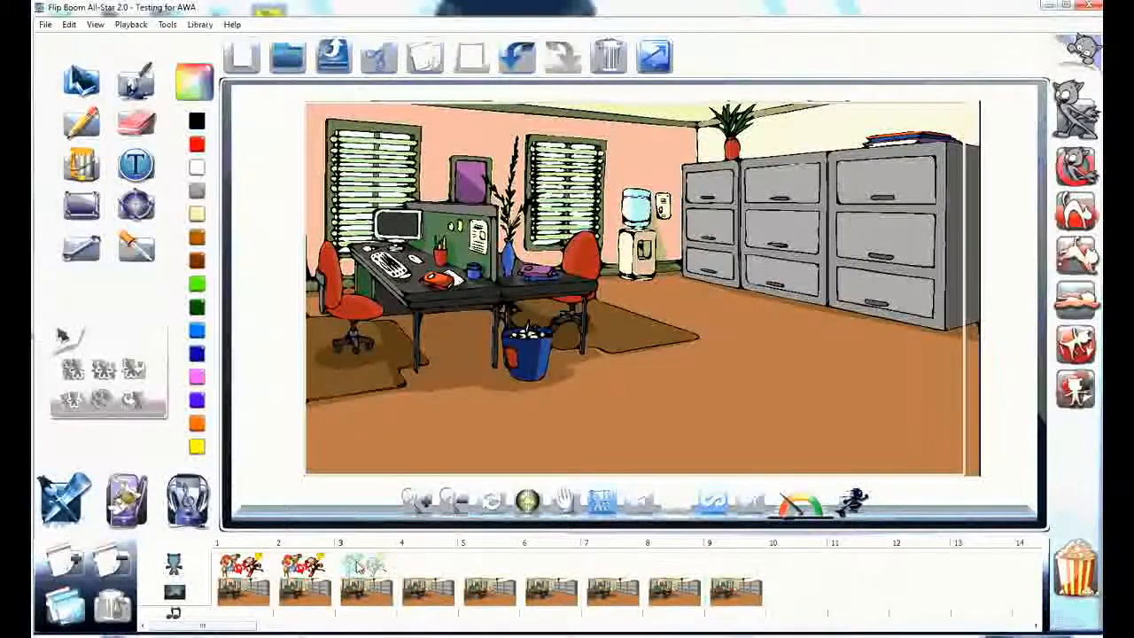
click(621, 370)
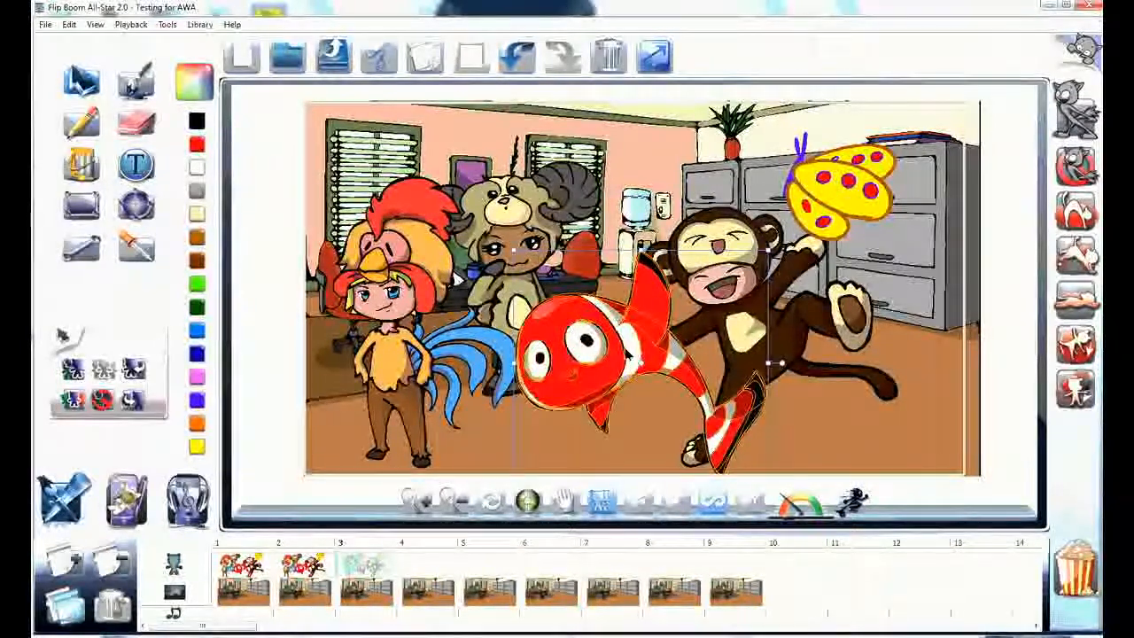
drag(626, 361, 907, 369)
key(ctrl+z)
Move the fish to the scene's right edge on frame 1 and in front of the monkey on frame 2.
click(244, 574)
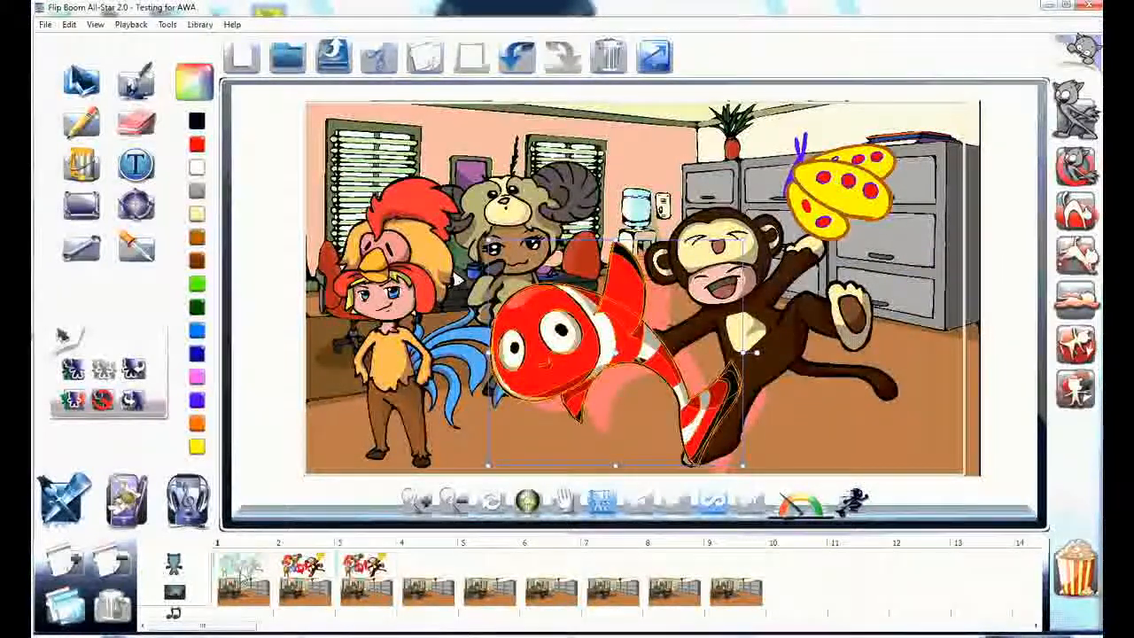
drag(642, 360, 945, 384)
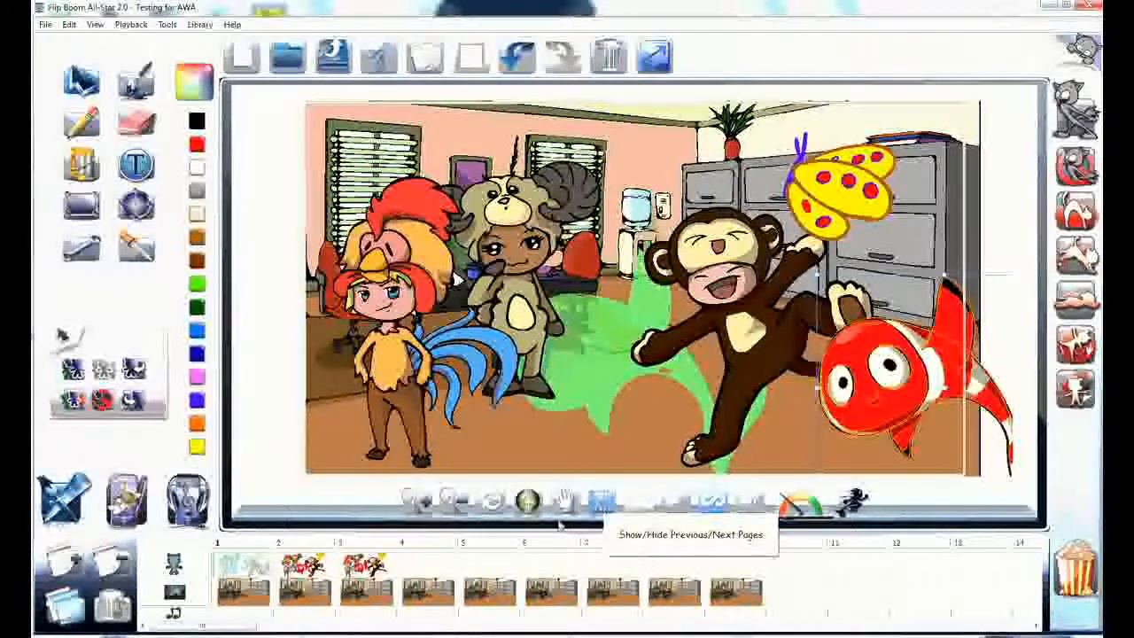
click(301, 576)
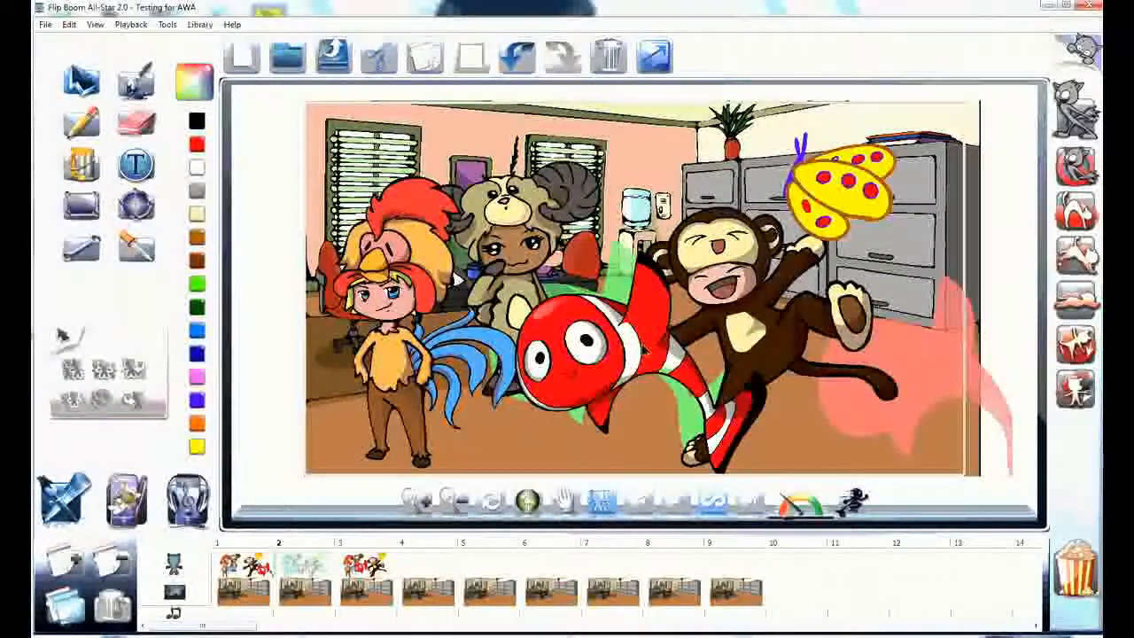
drag(733, 360, 737, 364)
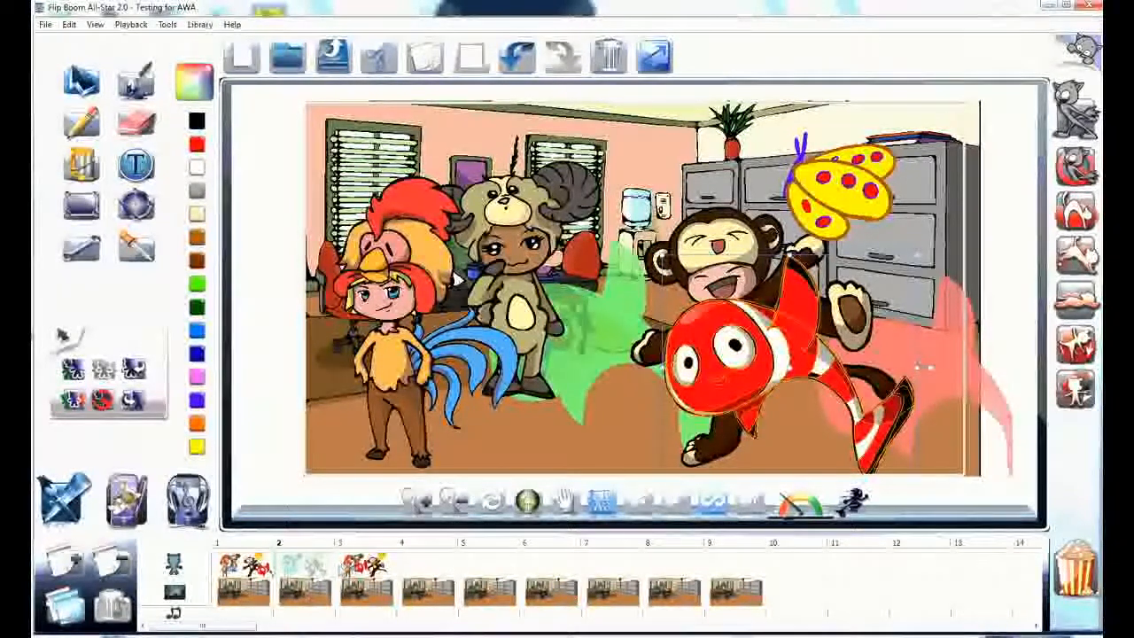
Duplicate frame 3's drawing successively onto frames 4 to 6, moving the fish farther left each time until it is off the canvas.
click(366, 567)
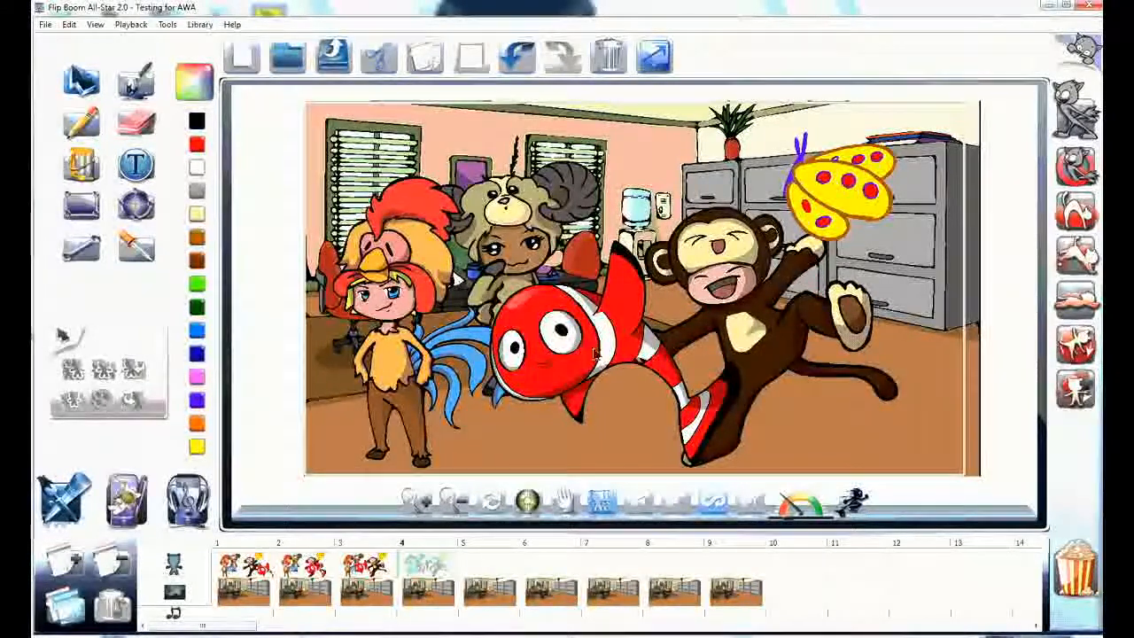
drag(594, 352, 447, 349)
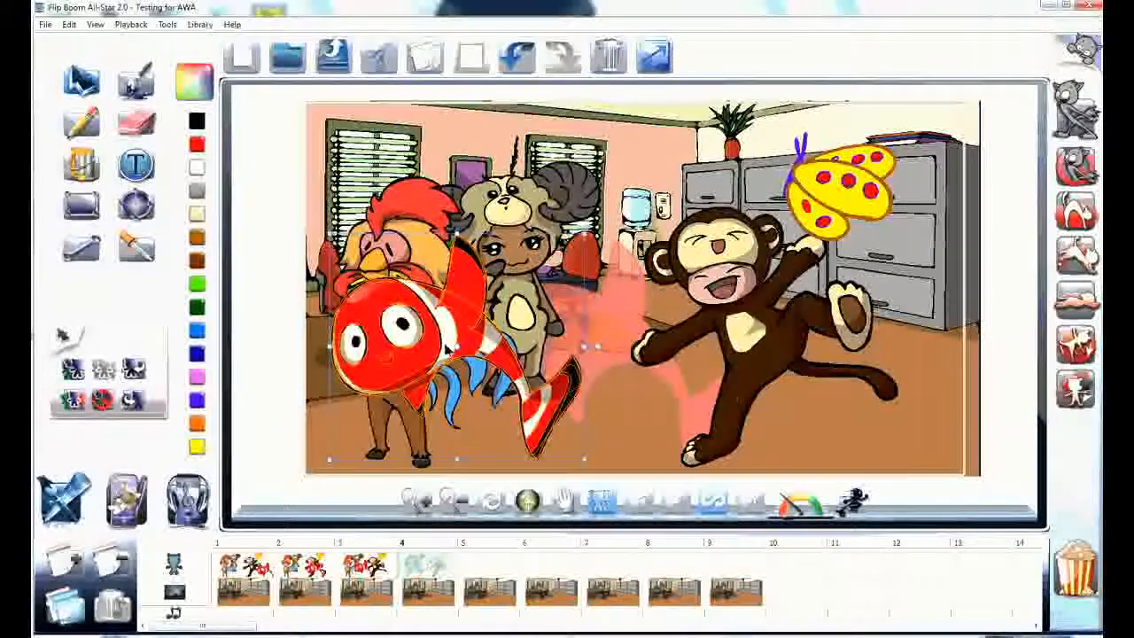
click(68, 611)
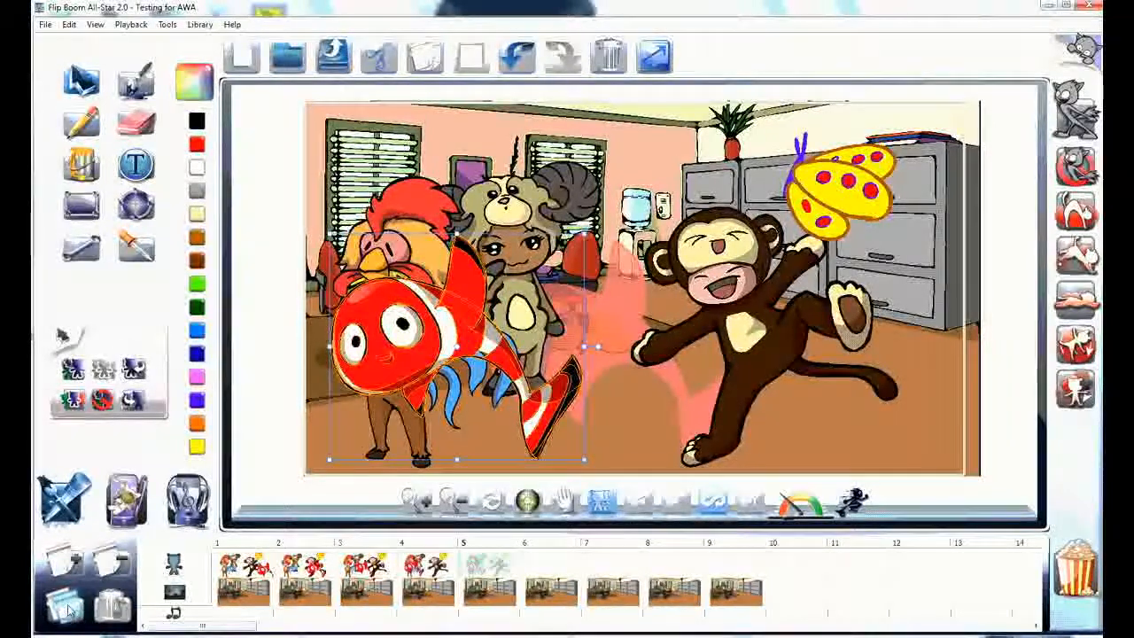
click(295, 341)
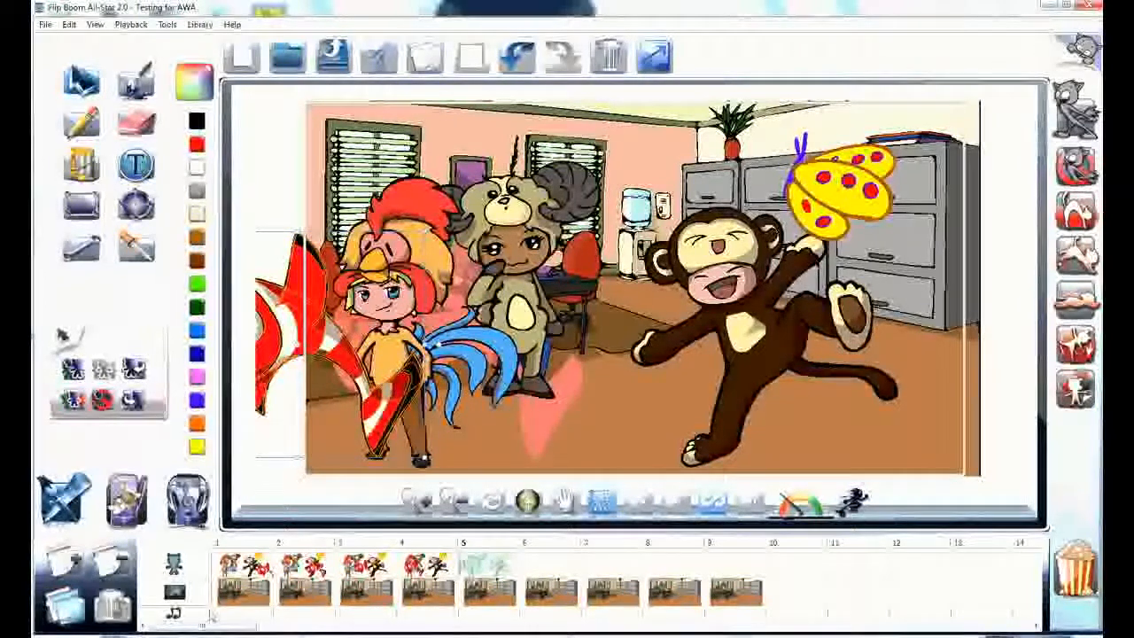
click(67, 607)
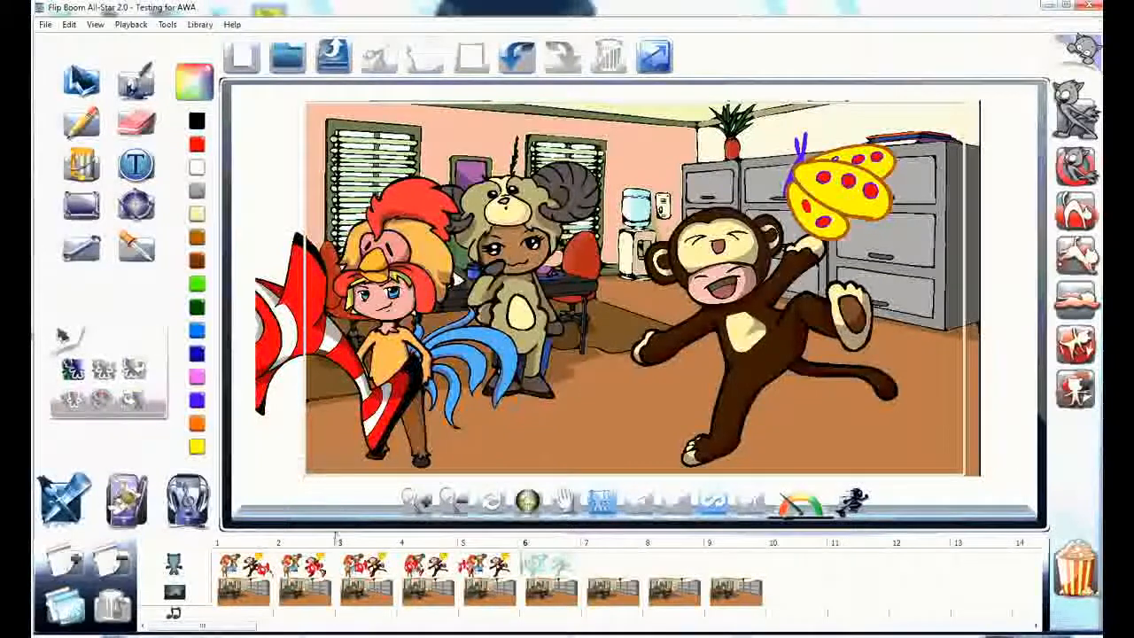
drag(326, 349, 167, 334)
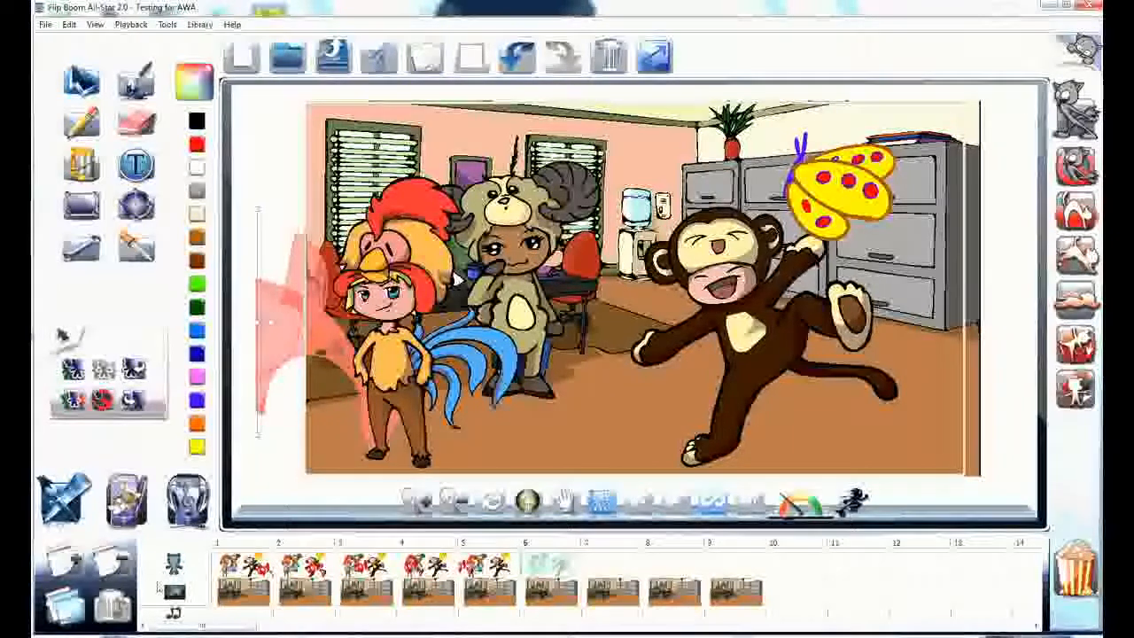
Duplicate the drawing onto frames 7 and 8, squashing the monkey vertically on frame 7 and stretching it tall on frame 8.
click(62, 610)
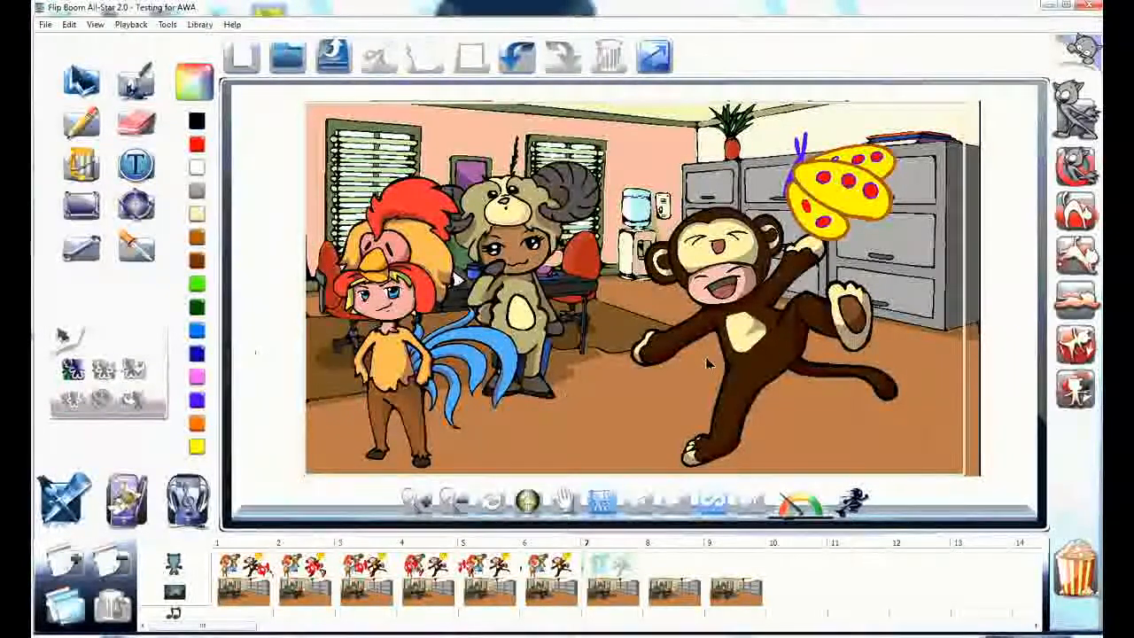
click(774, 304)
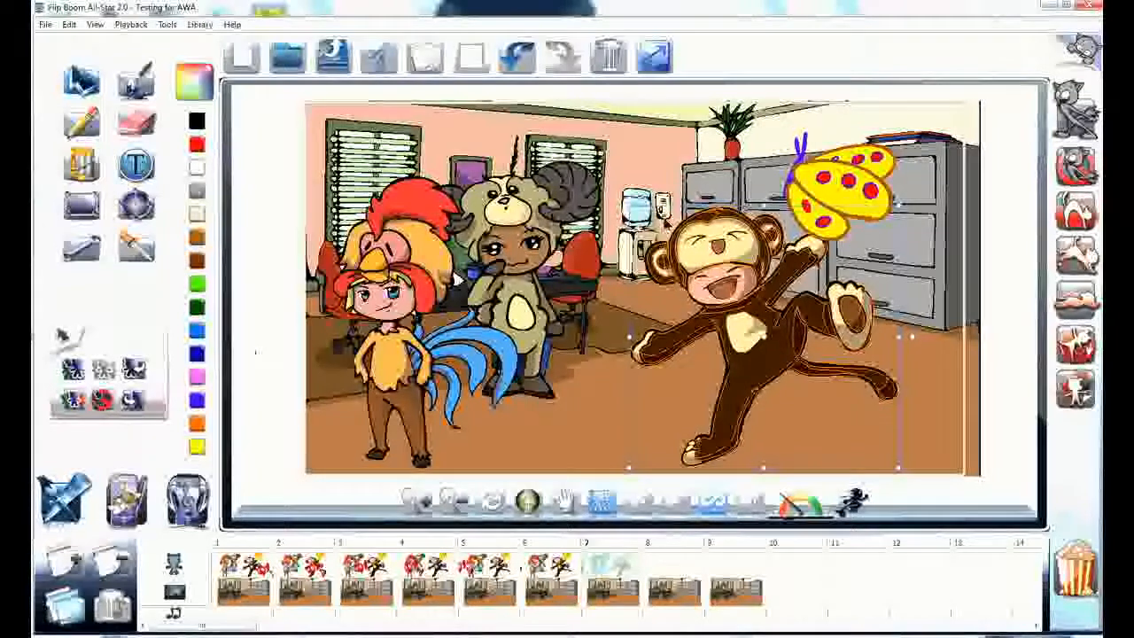
drag(630, 205, 634, 212)
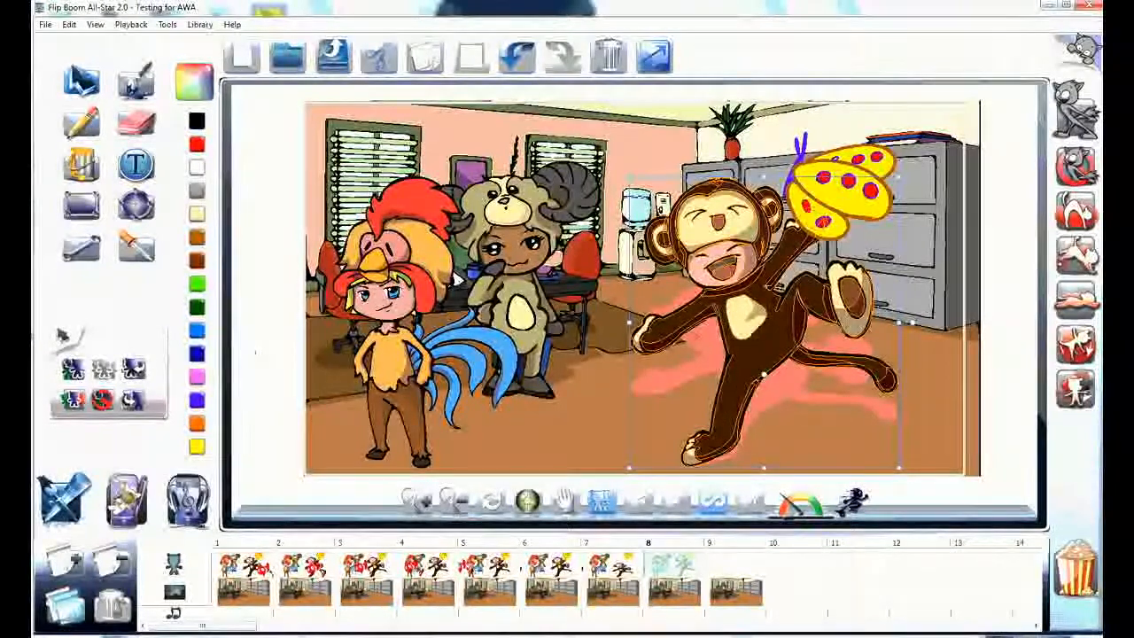
Duplicate the drawing onto frame 9 and rotate the monkey counterclockwise so its head tilts toward the ram.
click(73, 617)
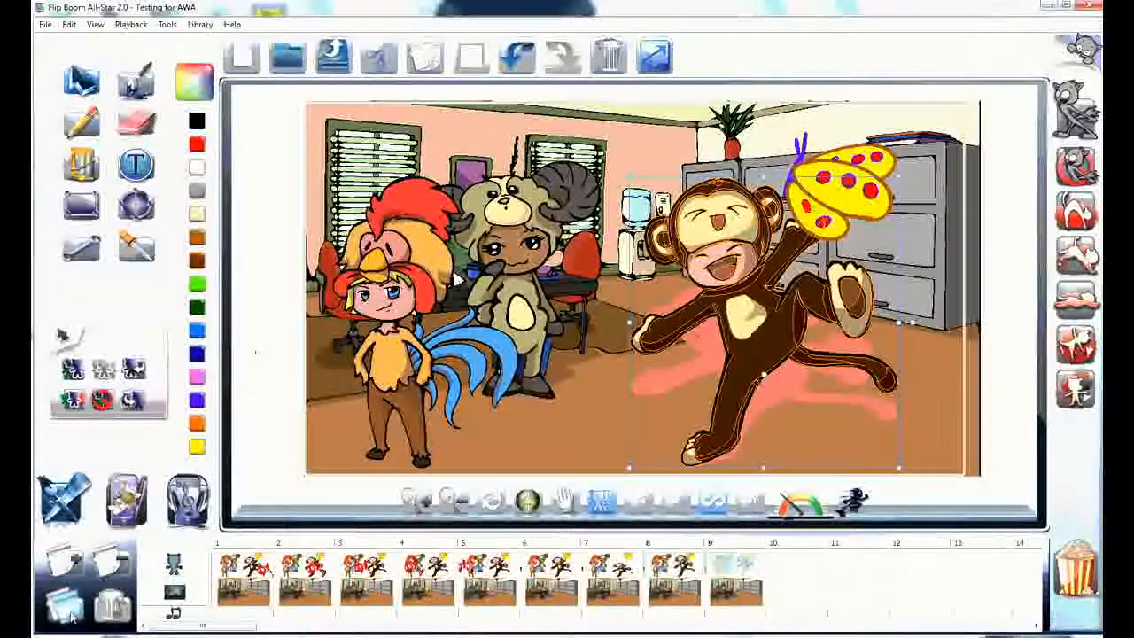
click(749, 237)
drag(628, 166, 556, 299)
click(550, 298)
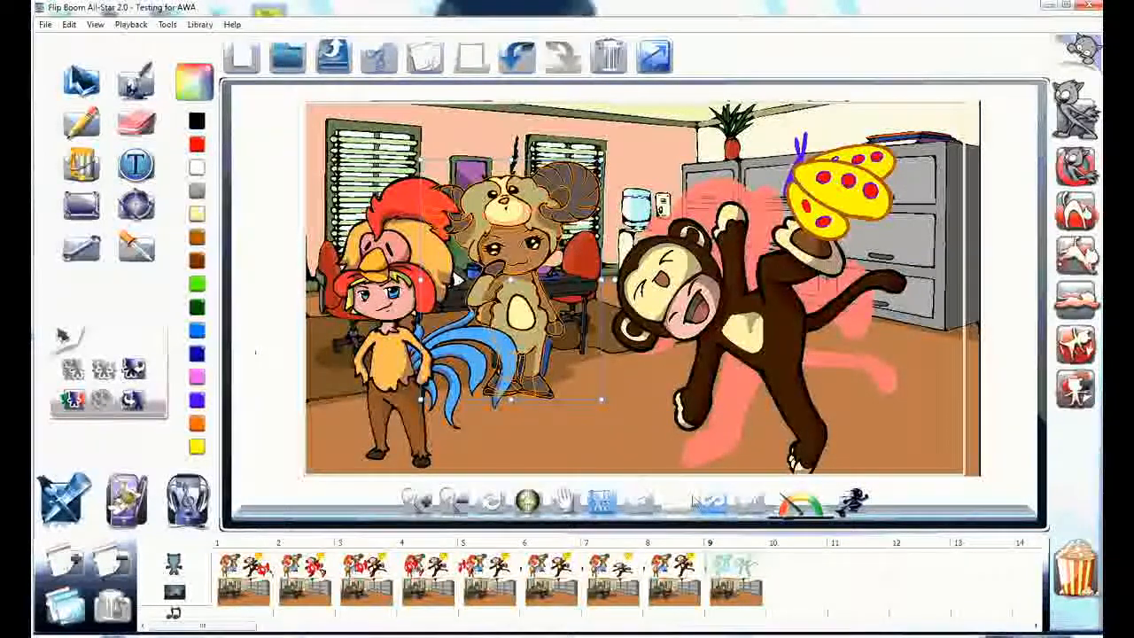
Return to the first frame to check it, and select the drawing and background of frame 9.
click(642, 508)
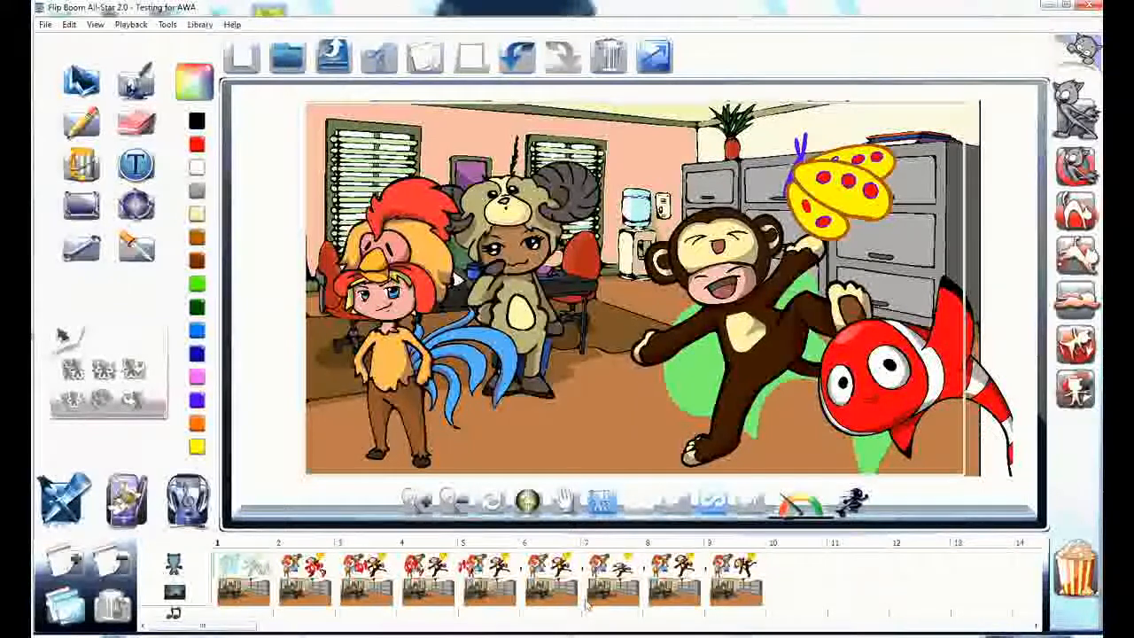
click(743, 578)
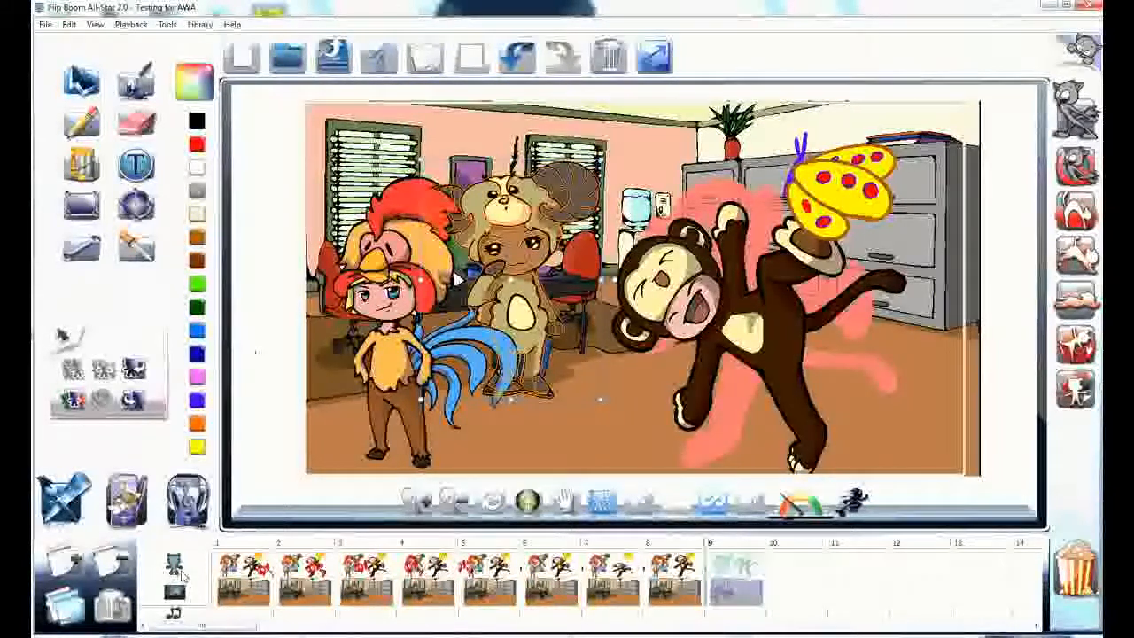
Delete all animation frames, including their drawings and backgrounds, and return to the empty frame 1.
click(113, 567)
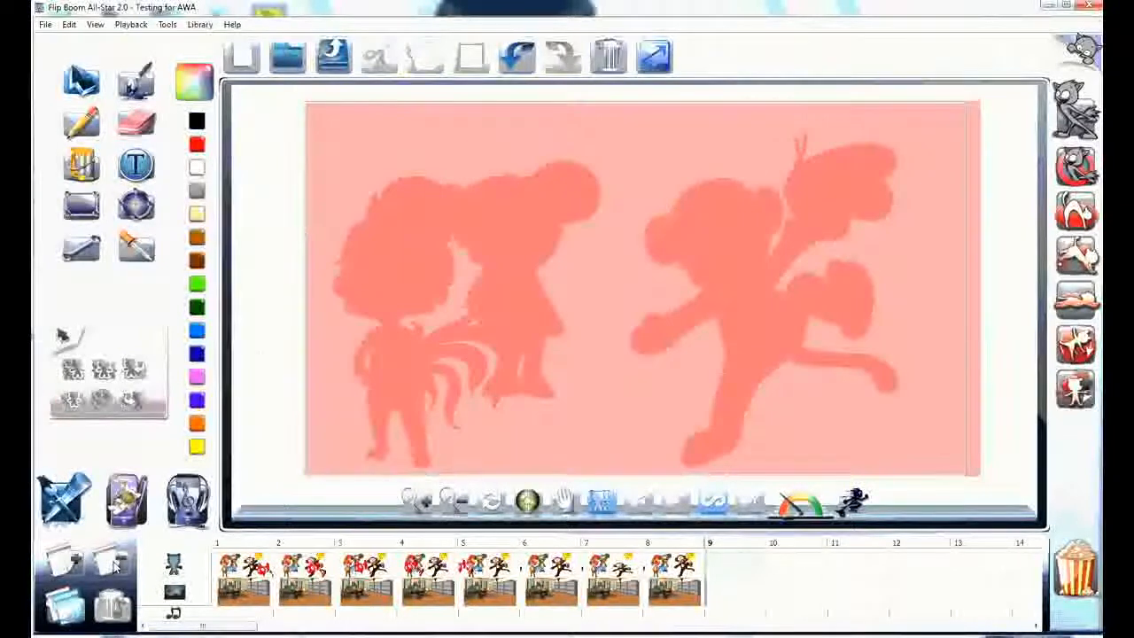
click(691, 599)
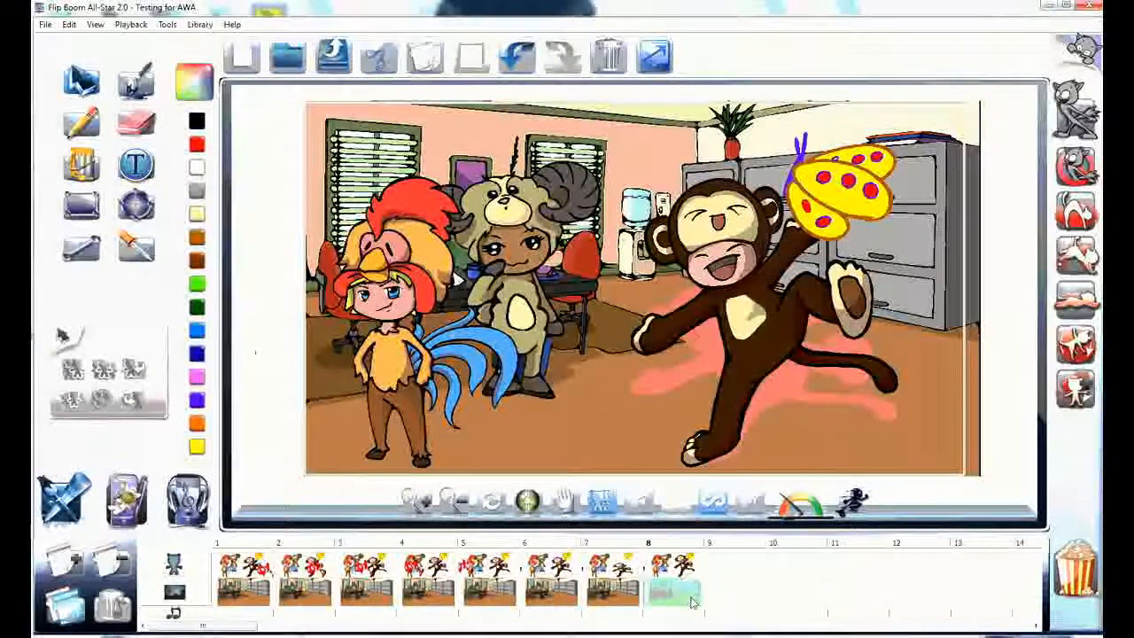
drag(693, 602, 620, 572)
click(719, 604)
drag(781, 588, 220, 556)
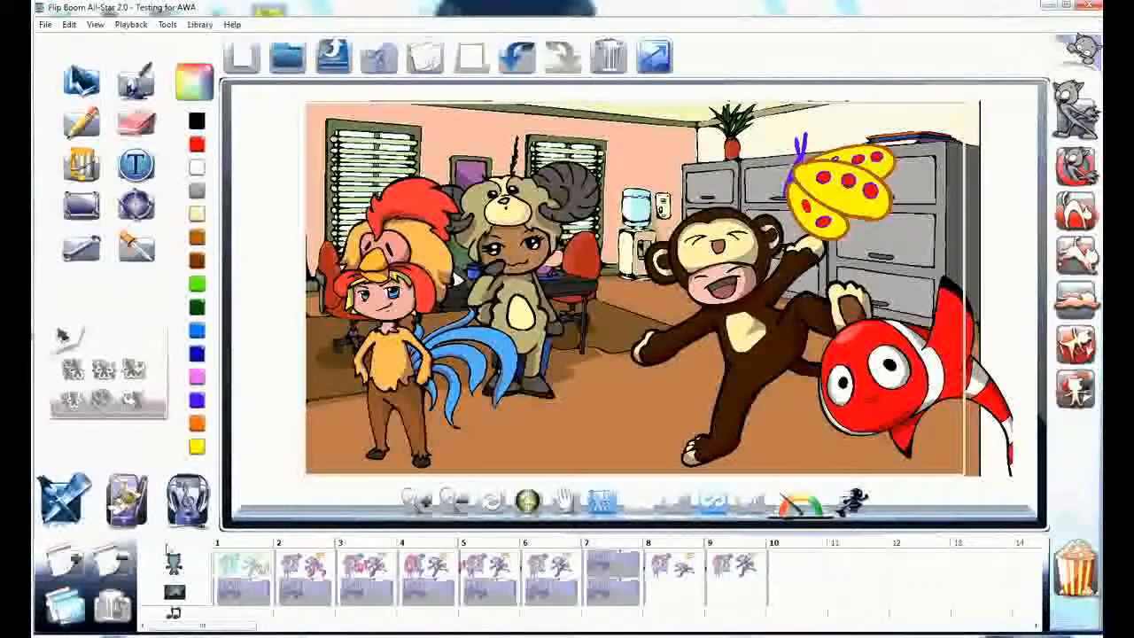
key(Delete)
click(244, 558)
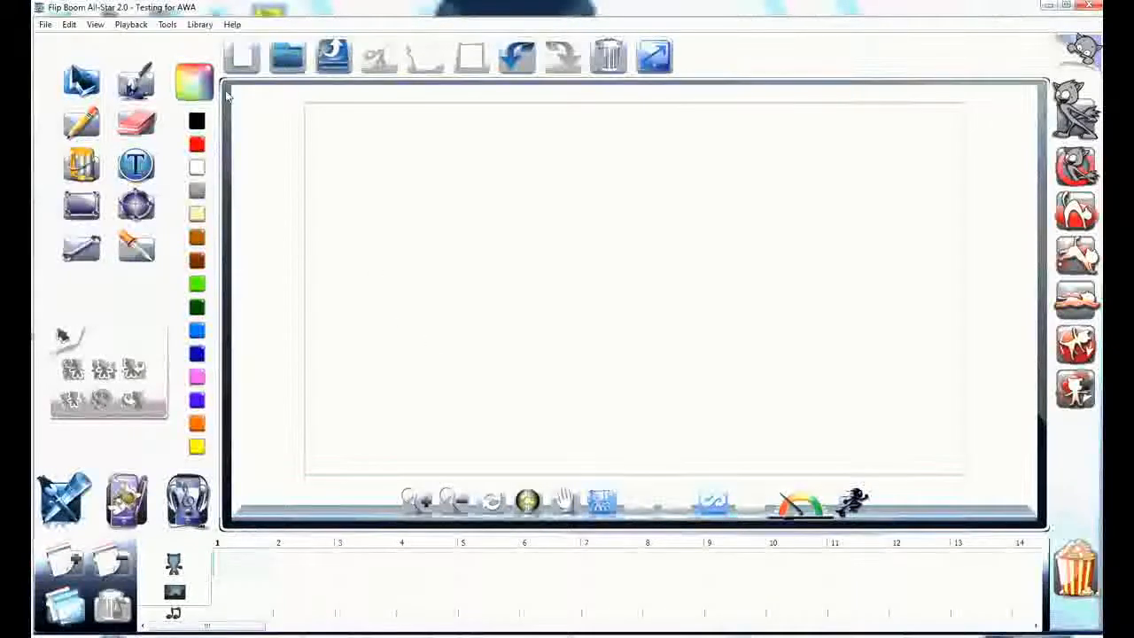
Set the Brush to a minimum size of 14 and a maximum size of 18, with the dark brown colour.
click(137, 80)
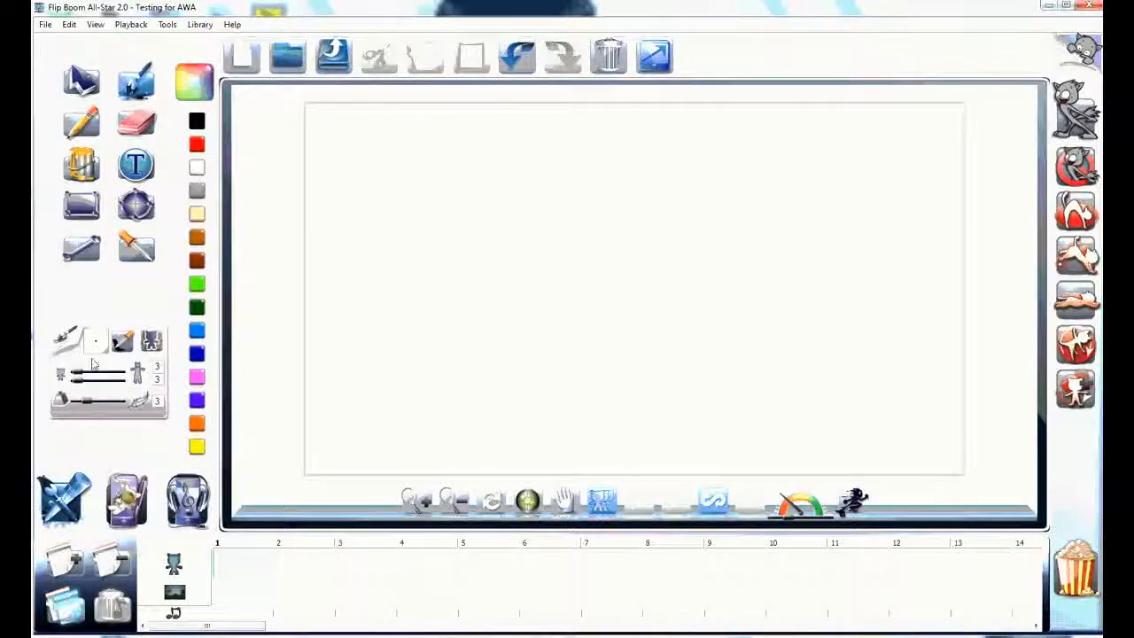
drag(79, 373, 83, 375)
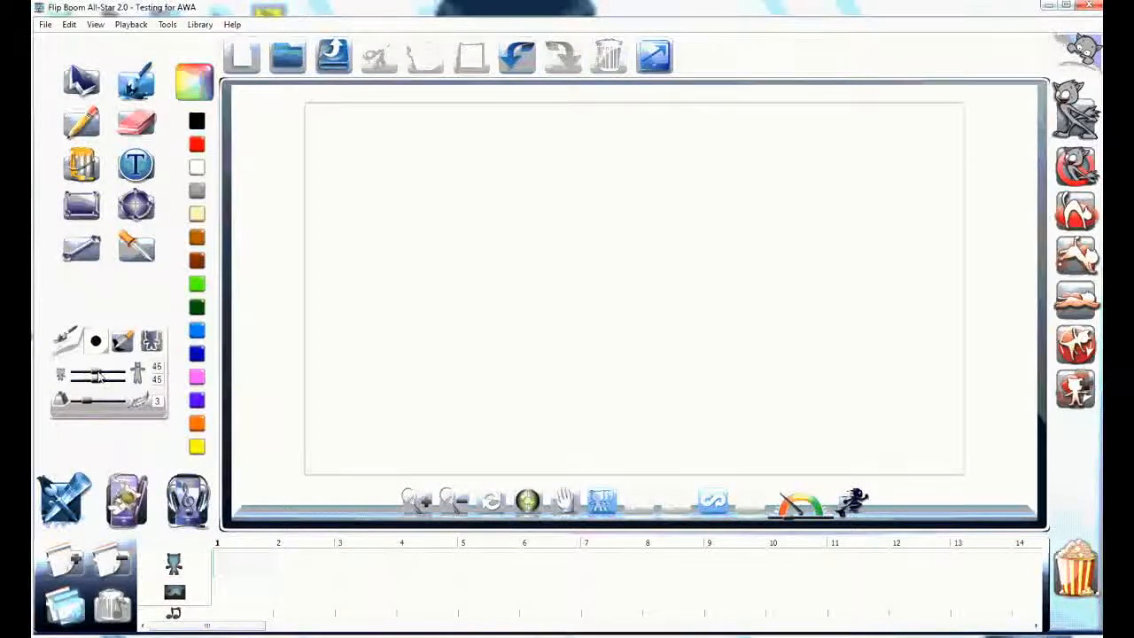
drag(99, 378, 80, 378)
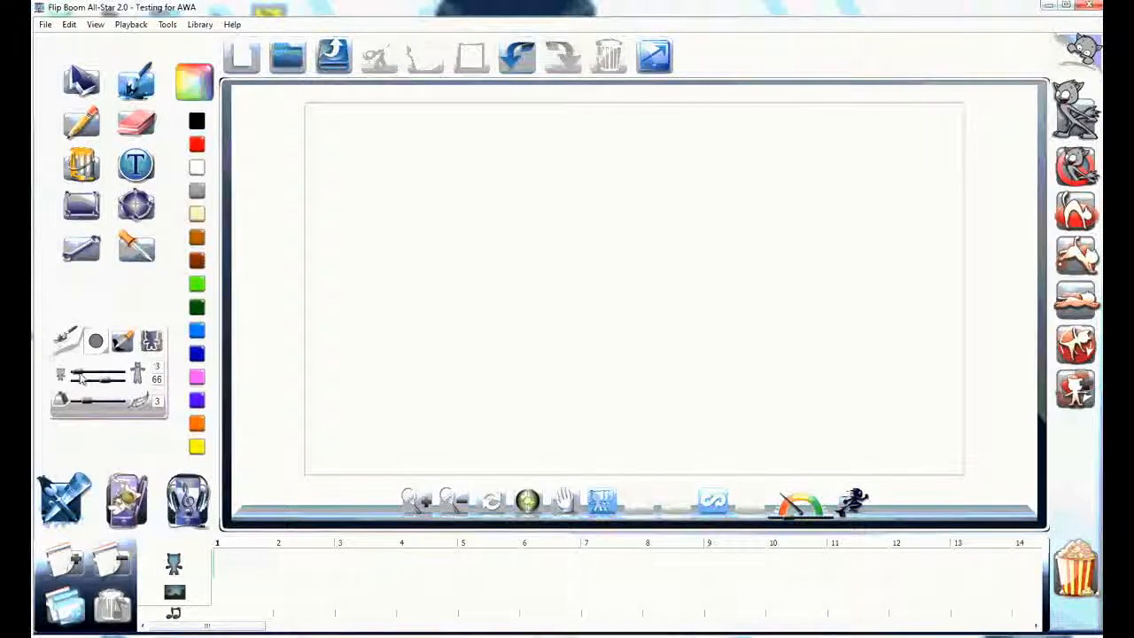
mouse_move(79, 374)
mouse_down()
mouse_move(119, 385)
mouse_move(80, 375)
mouse_up()
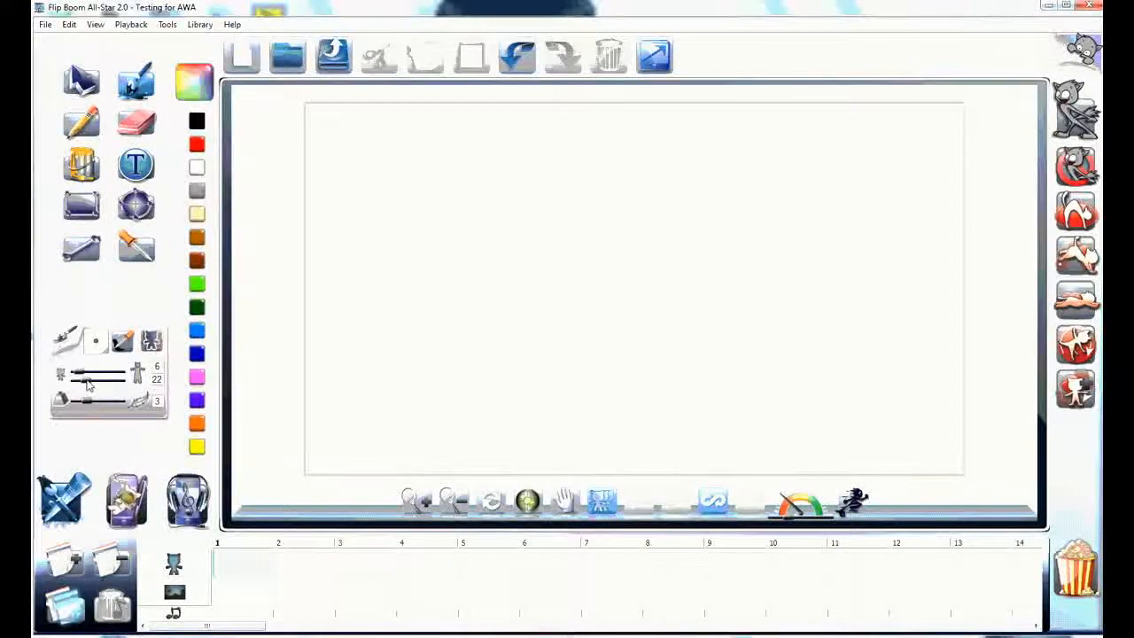
drag(86, 384, 92, 377)
double_click(197, 262)
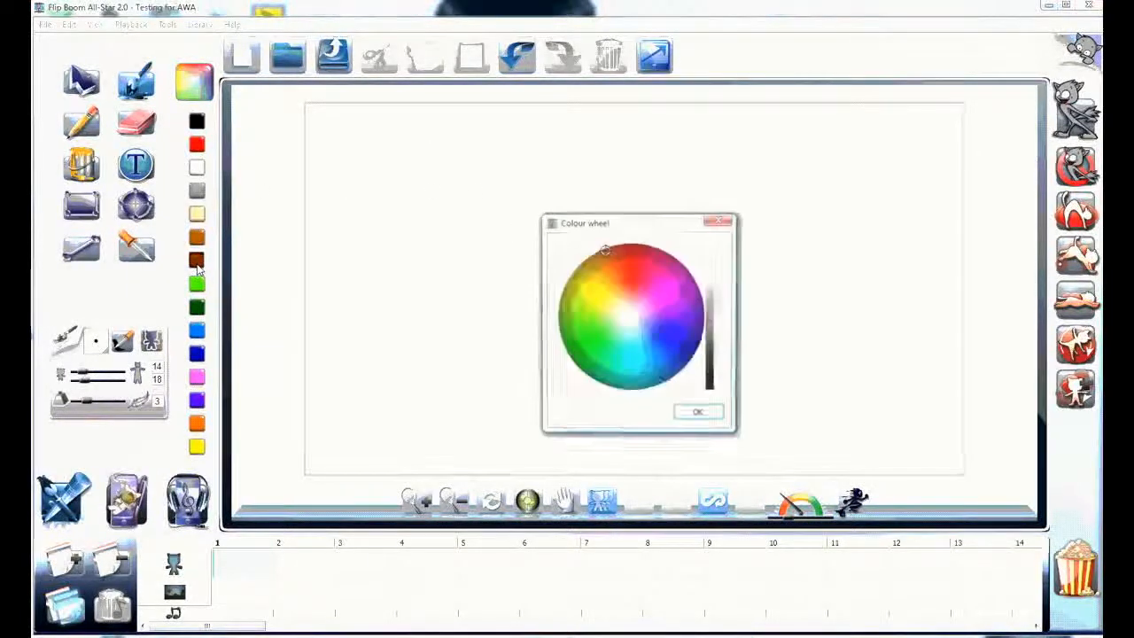
click(699, 415)
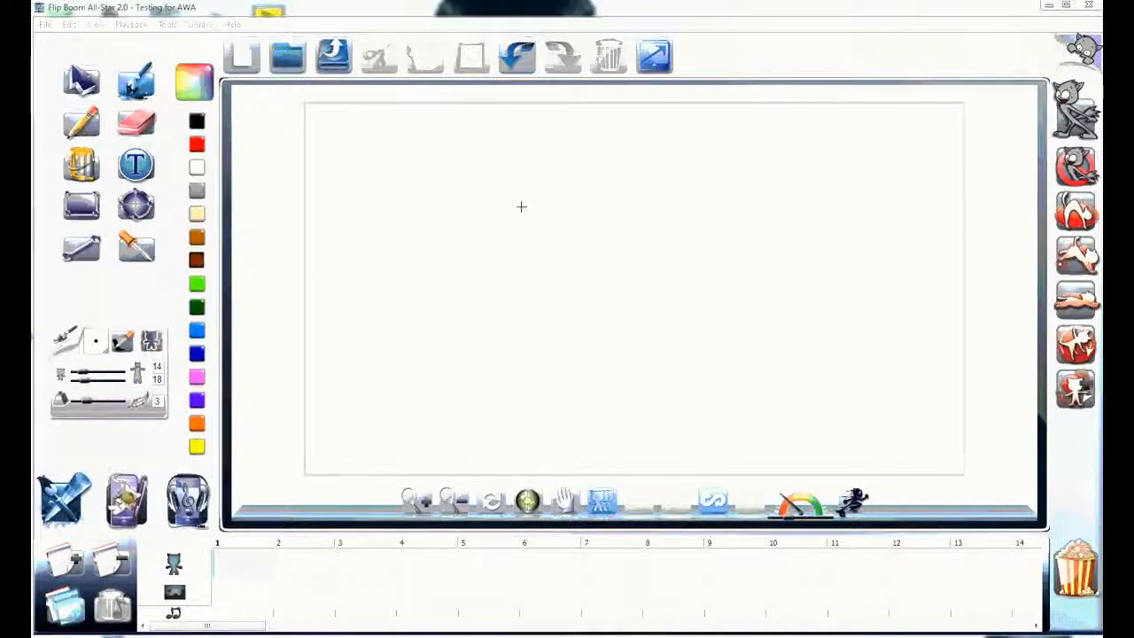
Draw the outline of a man's short hair in dark brown, with the hairline, right temple and upper edge of the left ear.
mouse_move(651, 178)
mouse_down()
mouse_move(601, 154)
mouse_move(543, 176)
mouse_move(528, 263)
mouse_up()
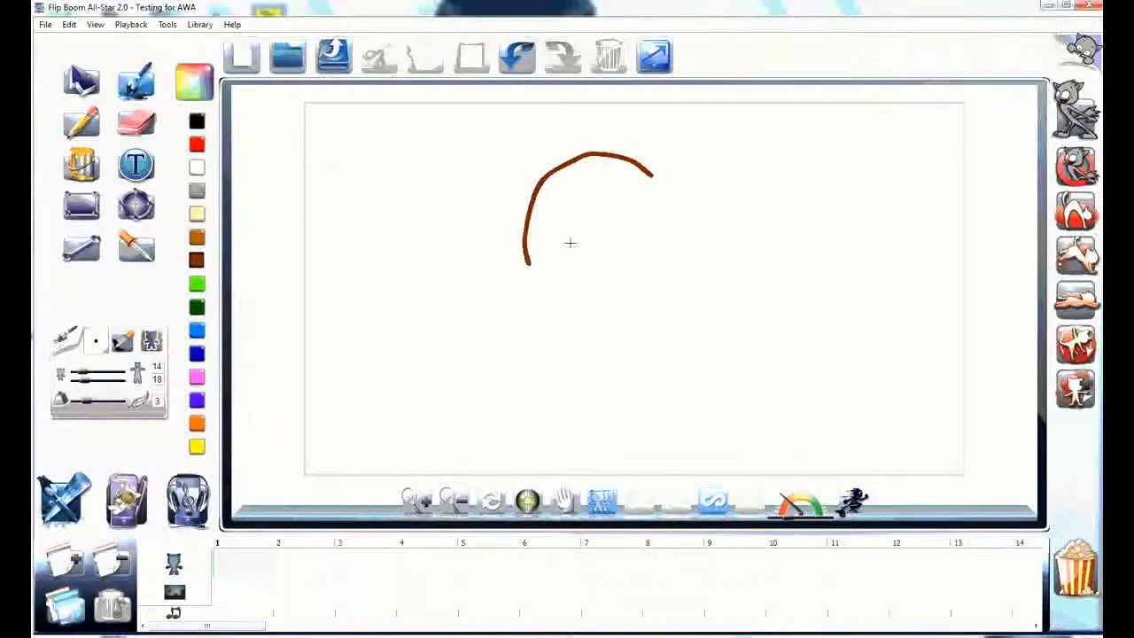
mouse_move(651, 174)
mouse_down()
mouse_move(676, 190)
mouse_move(674, 227)
mouse_move(565, 232)
mouse_move(555, 267)
mouse_move(523, 267)
mouse_move(530, 306)
mouse_up()
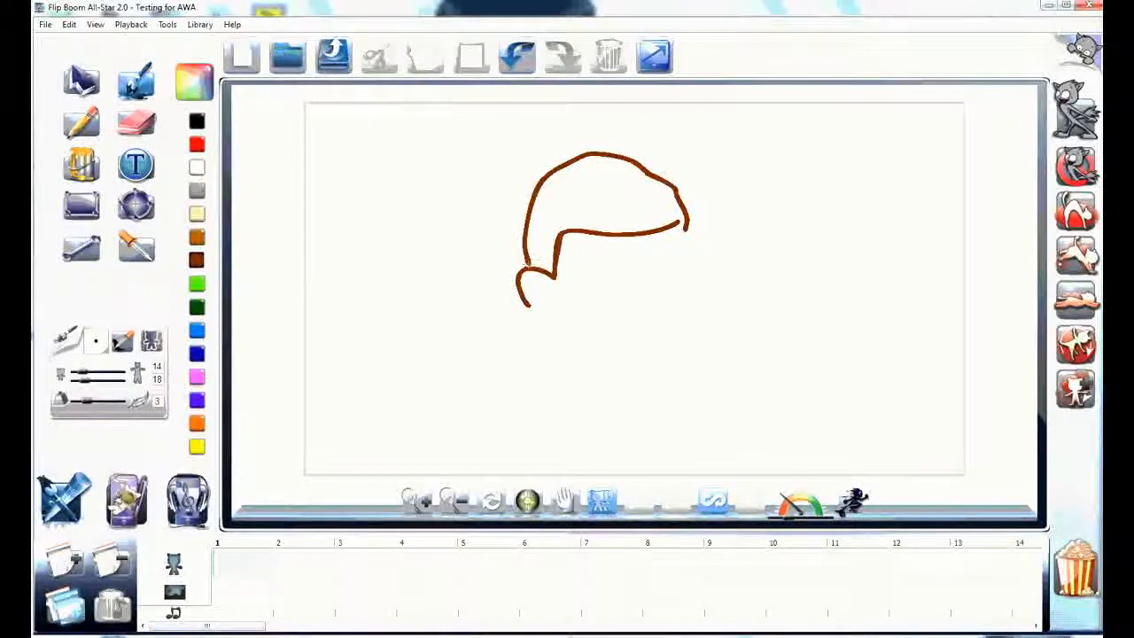
drag(684, 223, 683, 271)
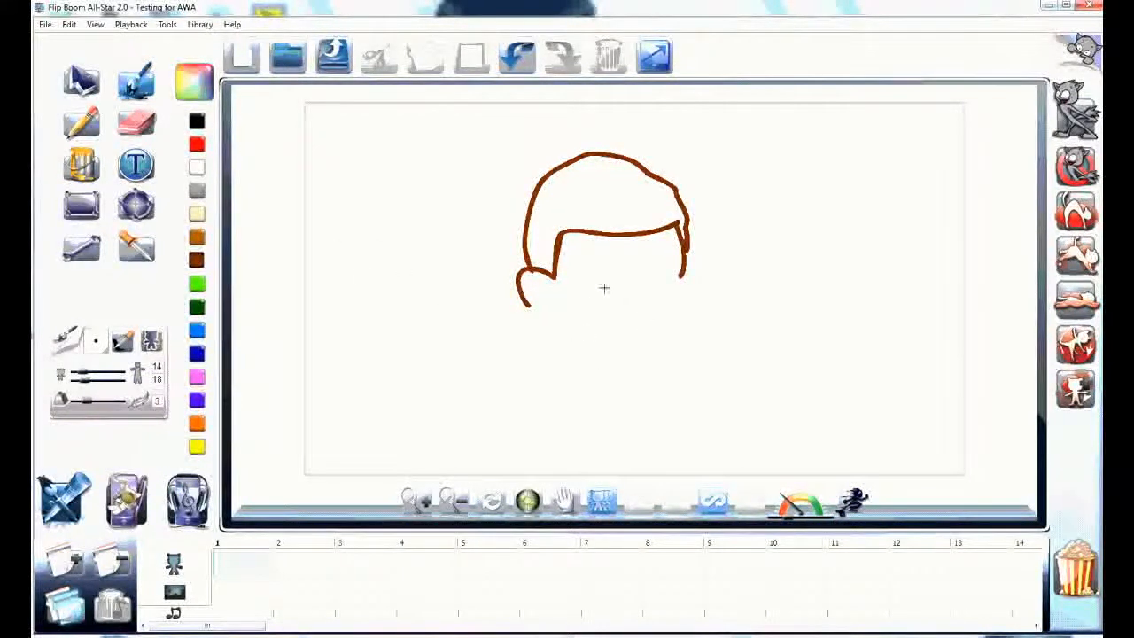
Draw the eyebrows, eyes, nose and lips, and complete the cheek, jaw and inner ear lines in dark brown.
mouse_move(582, 285)
mouse_down()
mouse_move(686, 280)
mouse_move(656, 289)
mouse_up()
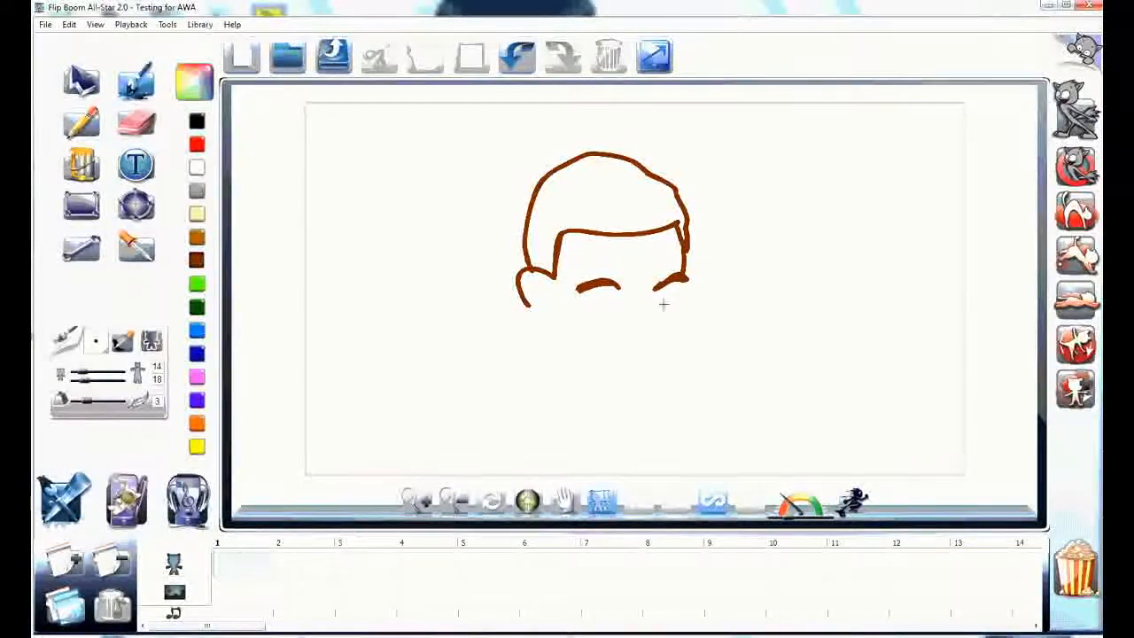
drag(589, 314, 686, 302)
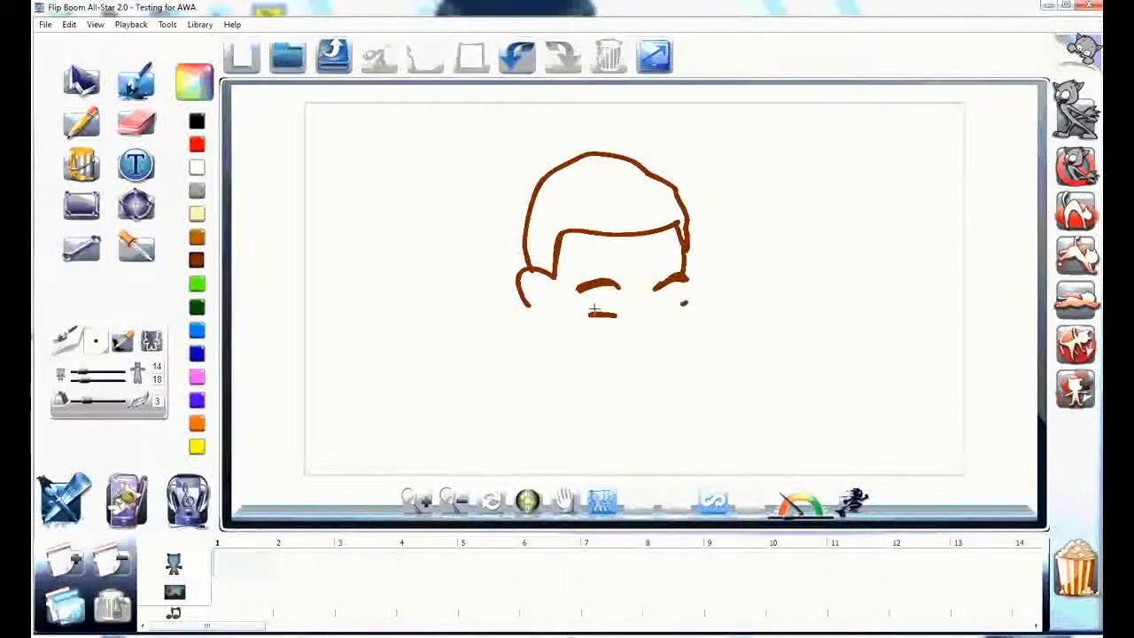
mouse_move(586, 311)
mouse_down()
mouse_move(617, 314)
mouse_move(684, 307)
mouse_up()
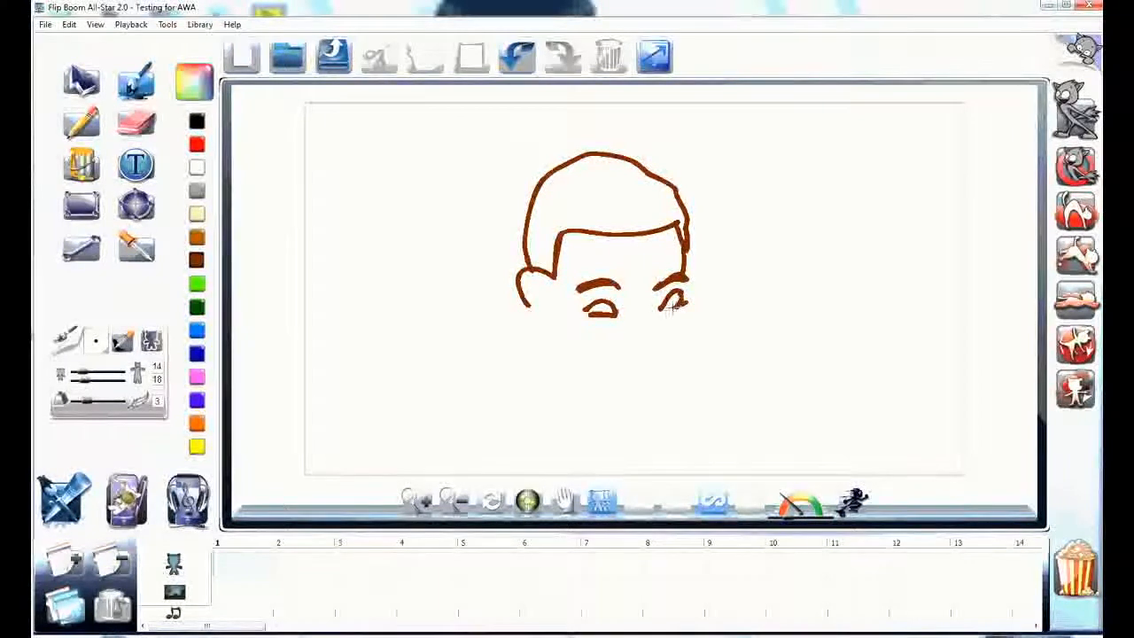
mouse_move(583, 312)
mouse_down()
mouse_move(647, 303)
mouse_move(656, 339)
mouse_move(615, 339)
mouse_move(658, 340)
mouse_up()
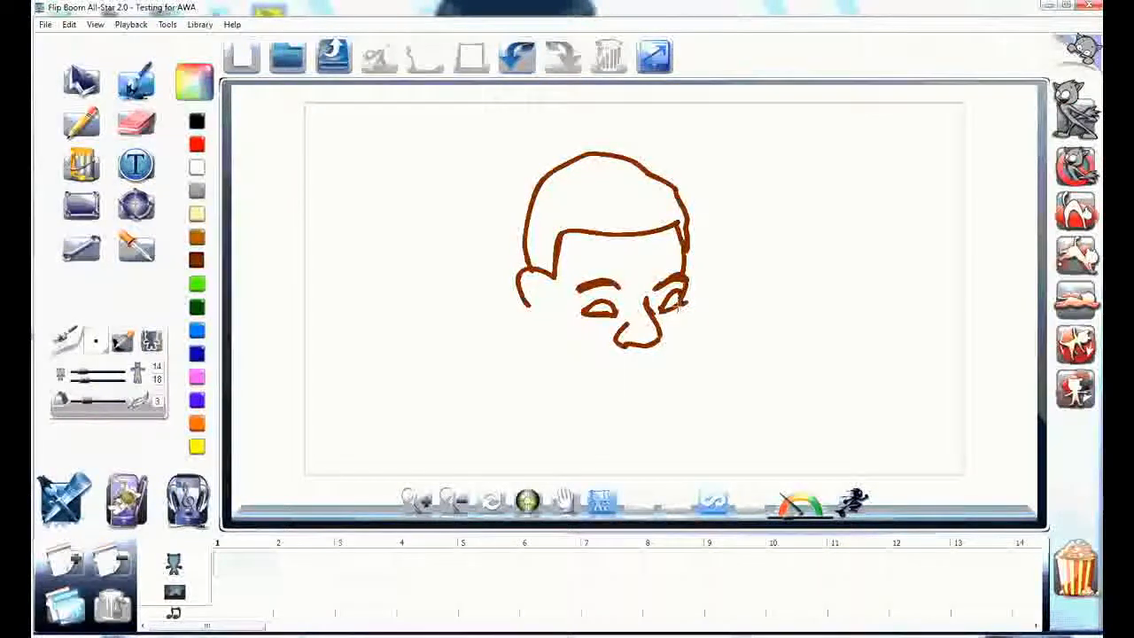
mouse_move(683, 310)
mouse_down()
mouse_move(659, 372)
mouse_move(628, 362)
mouse_move(649, 359)
mouse_move(657, 371)
mouse_move(612, 375)
mouse_move(652, 378)
mouse_move(632, 389)
mouse_move(622, 385)
mouse_move(666, 383)
mouse_move(620, 411)
mouse_move(561, 369)
mouse_move(554, 334)
mouse_move(533, 317)
mouse_move(559, 327)
mouse_up()
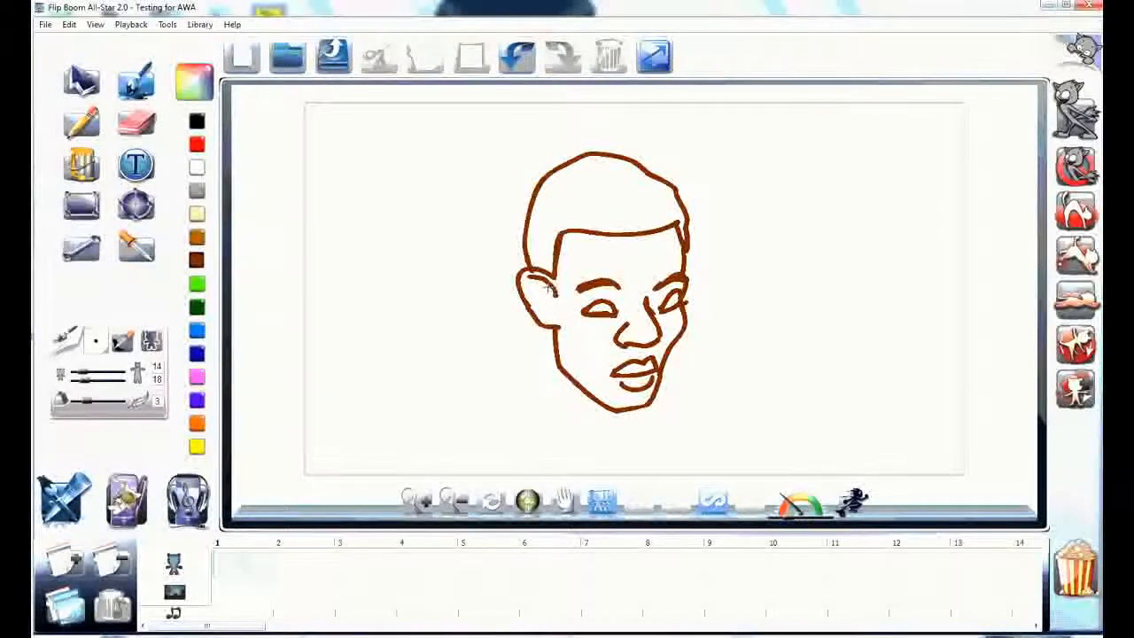
mouse_move(555, 286)
mouse_down()
mouse_move(552, 314)
mouse_move(533, 293)
mouse_move(543, 307)
mouse_up()
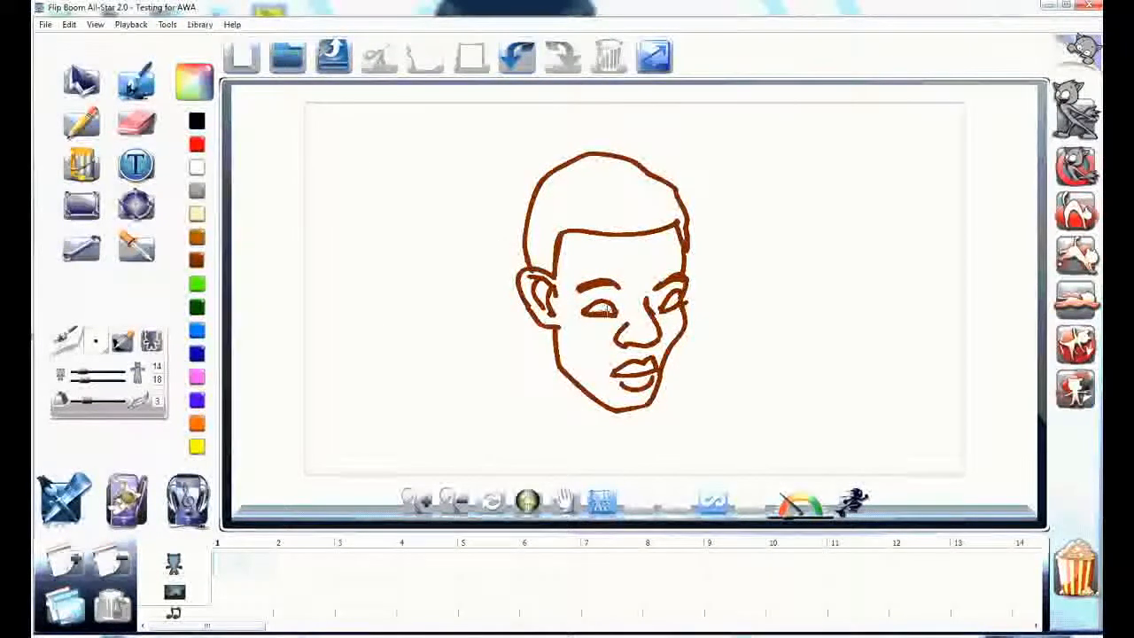
Paint black pupils in both eyes and paint over both eyebrows in black.
drag(605, 310, 611, 310)
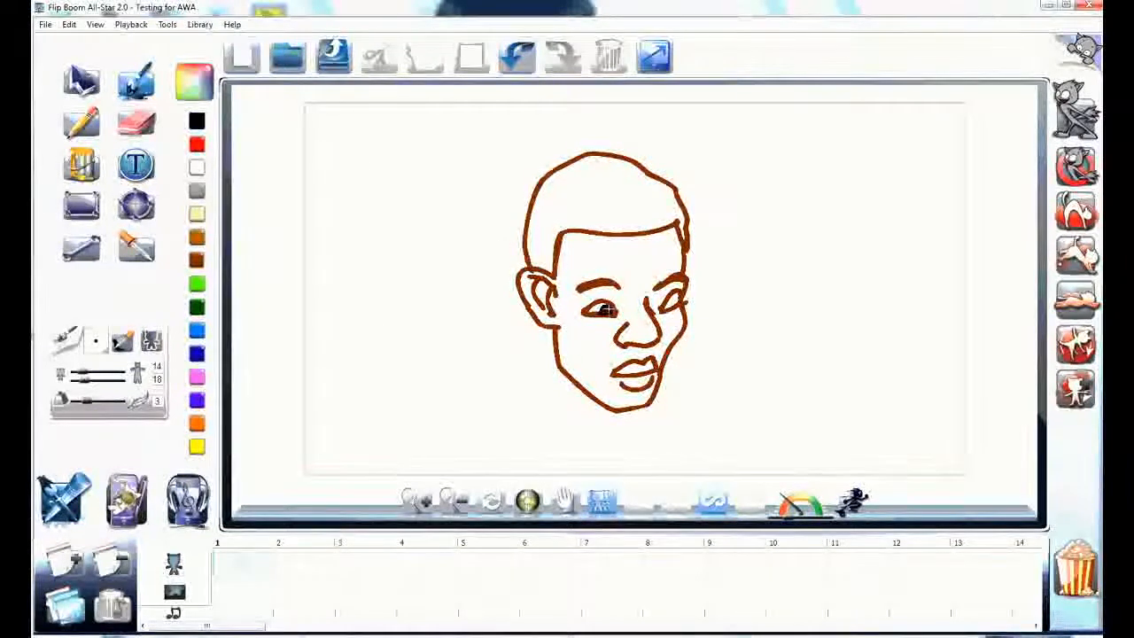
mouse_move(674, 300)
mouse_down()
mouse_move(671, 280)
mouse_move(685, 279)
mouse_up()
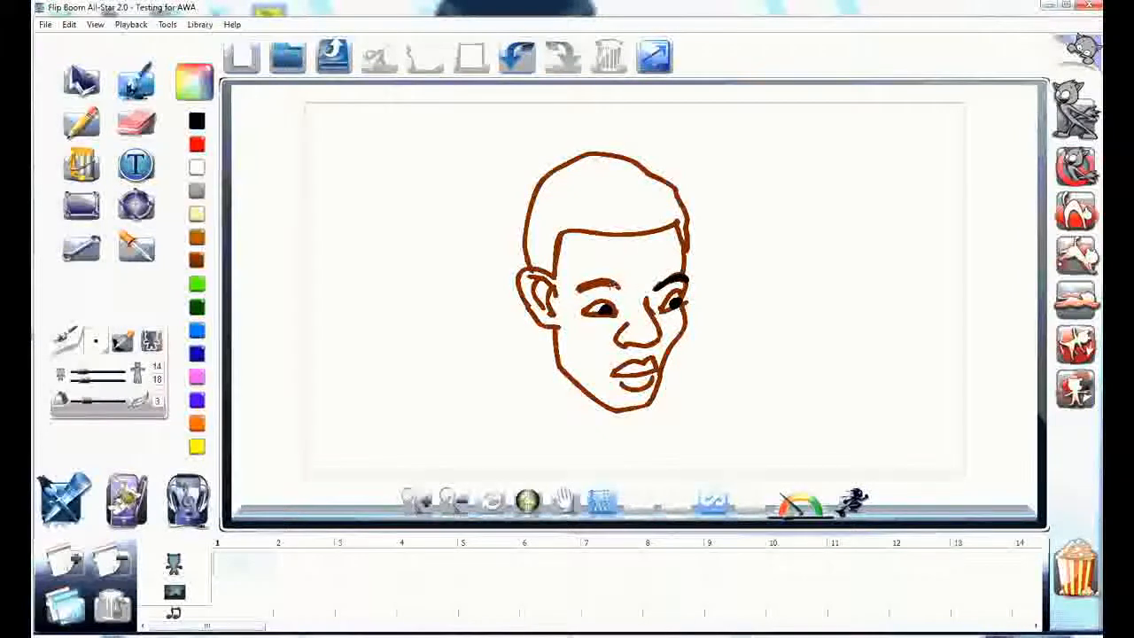
drag(589, 283, 611, 279)
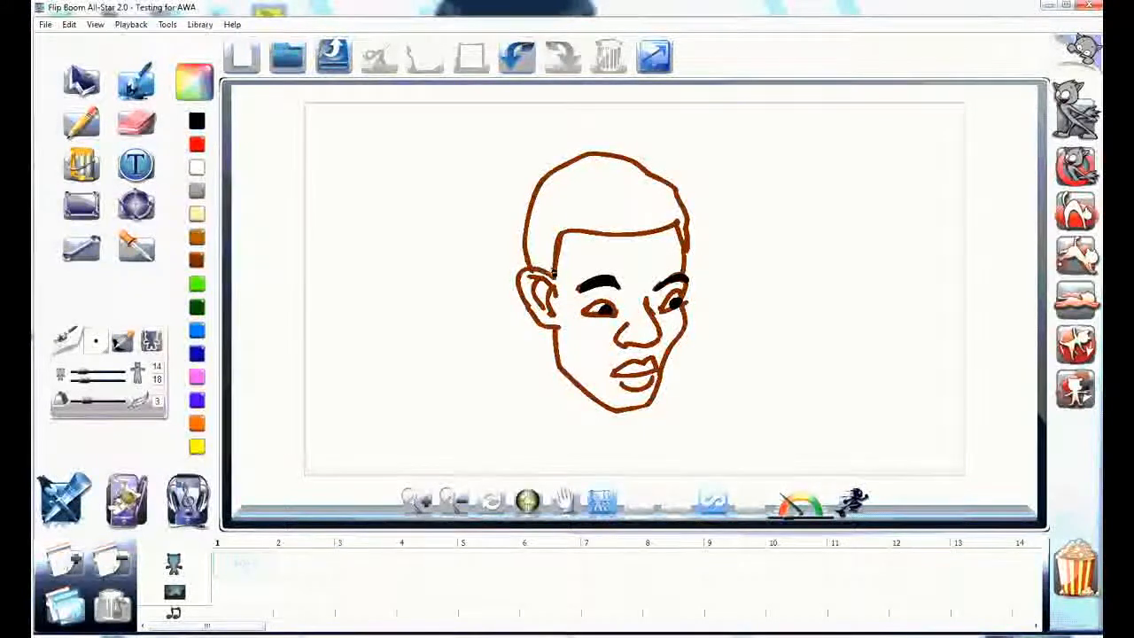
Fill the hair area and its surrounding outline with black using the Paint tool.
key(alt+i)
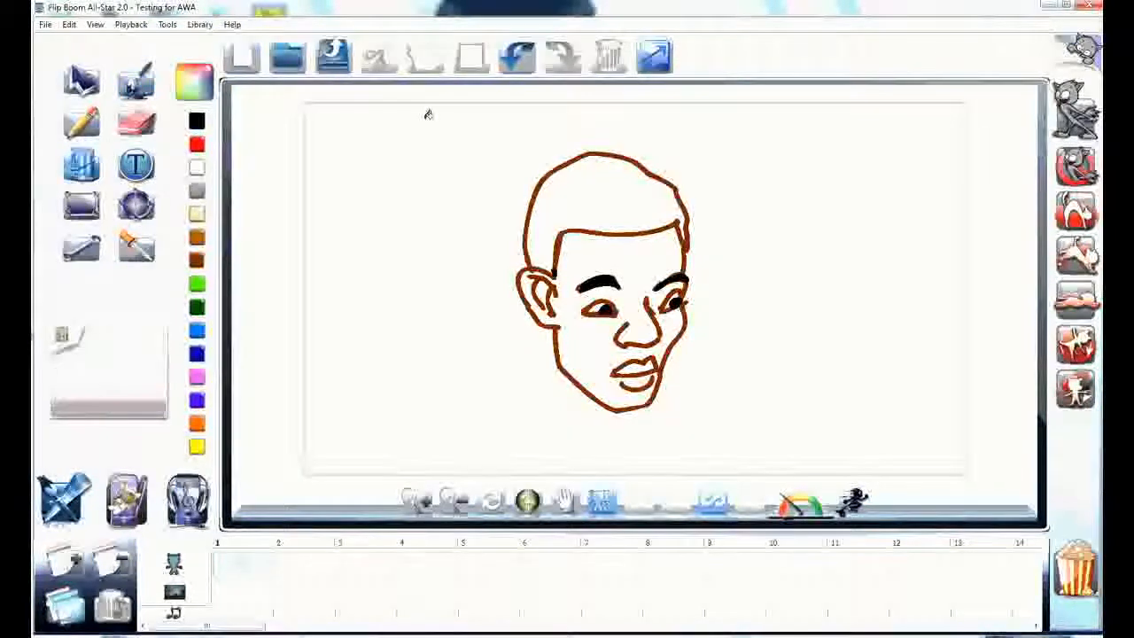
click(616, 182)
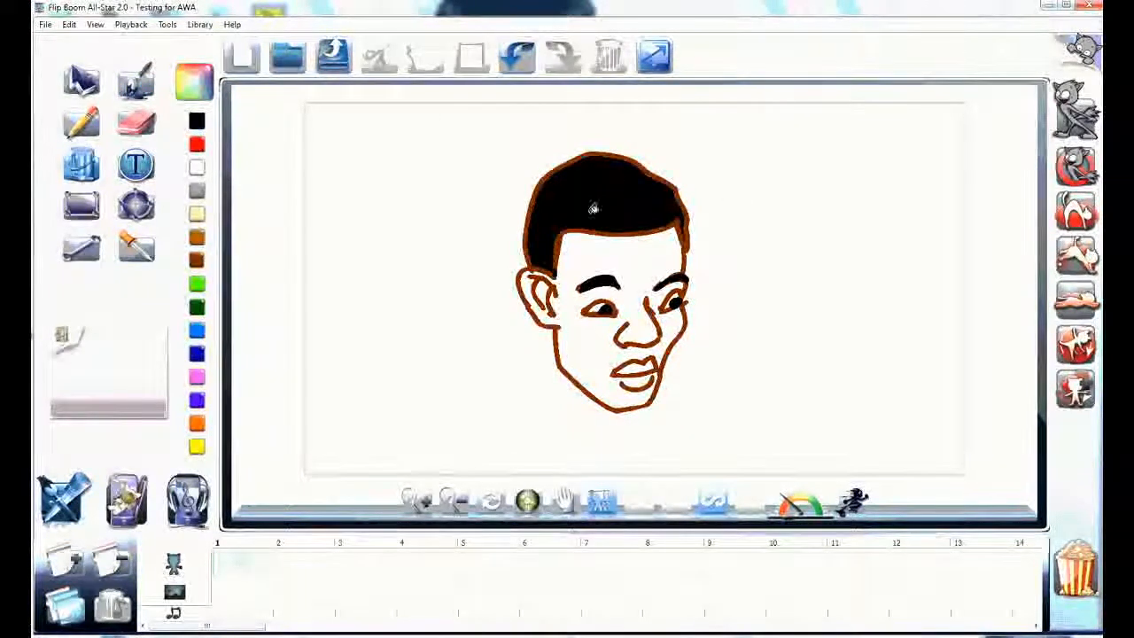
click(561, 236)
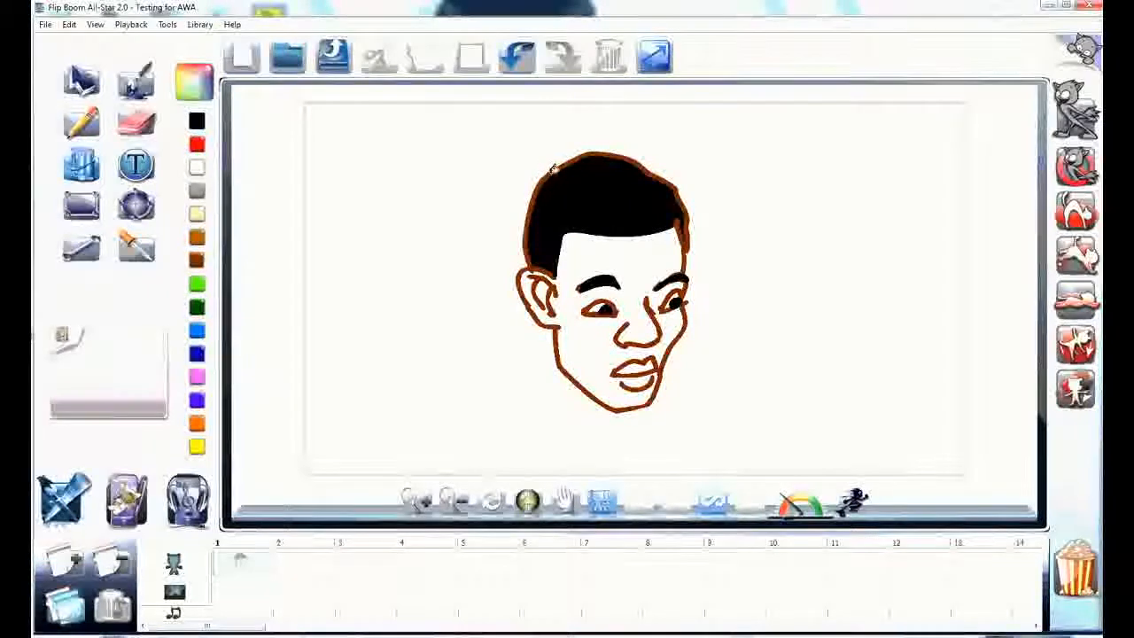
click(562, 163)
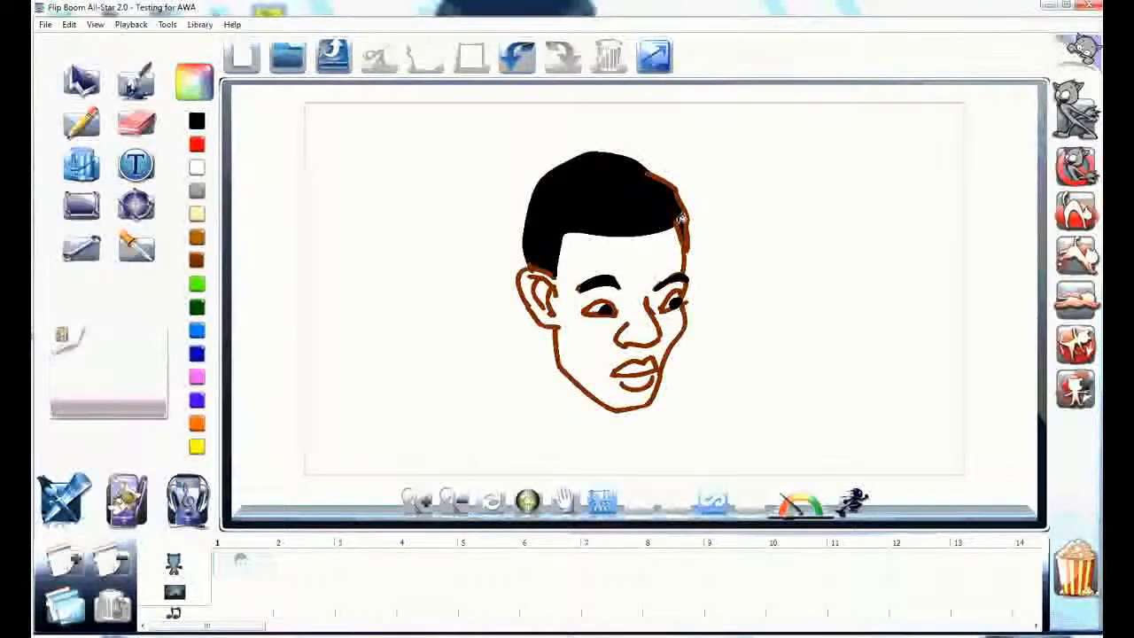
click(681, 217)
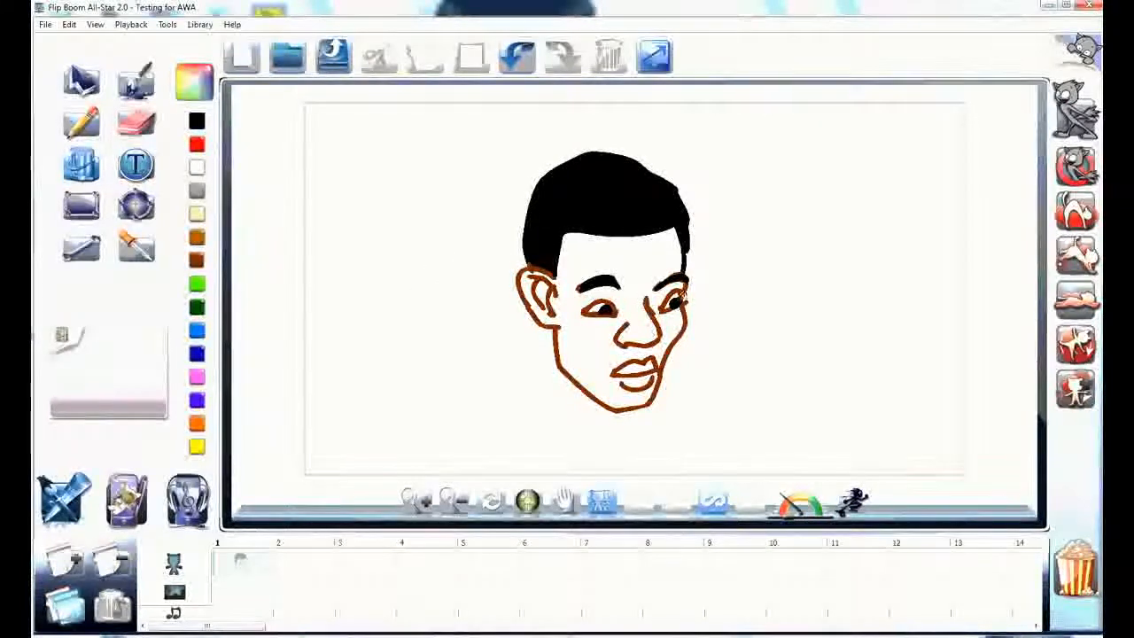
Change the lighter brown swatch to a golden brown on the colour wheel.
double_click(196, 240)
click(597, 268)
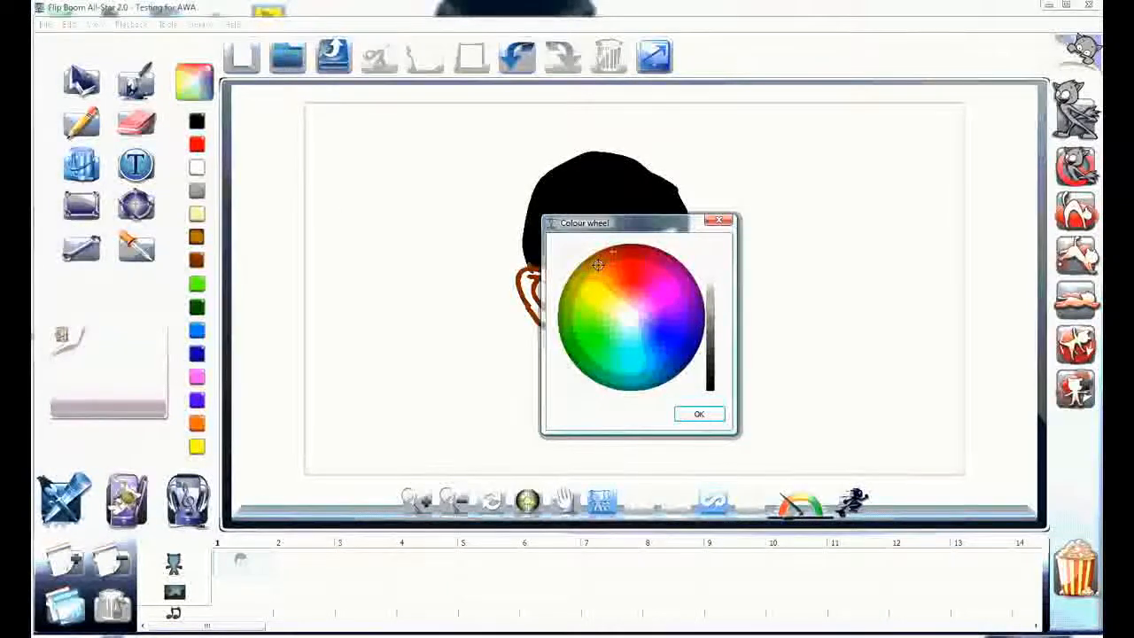
mouse_move(621, 222)
mouse_down()
mouse_move(751, 198)
mouse_move(830, 156)
mouse_up()
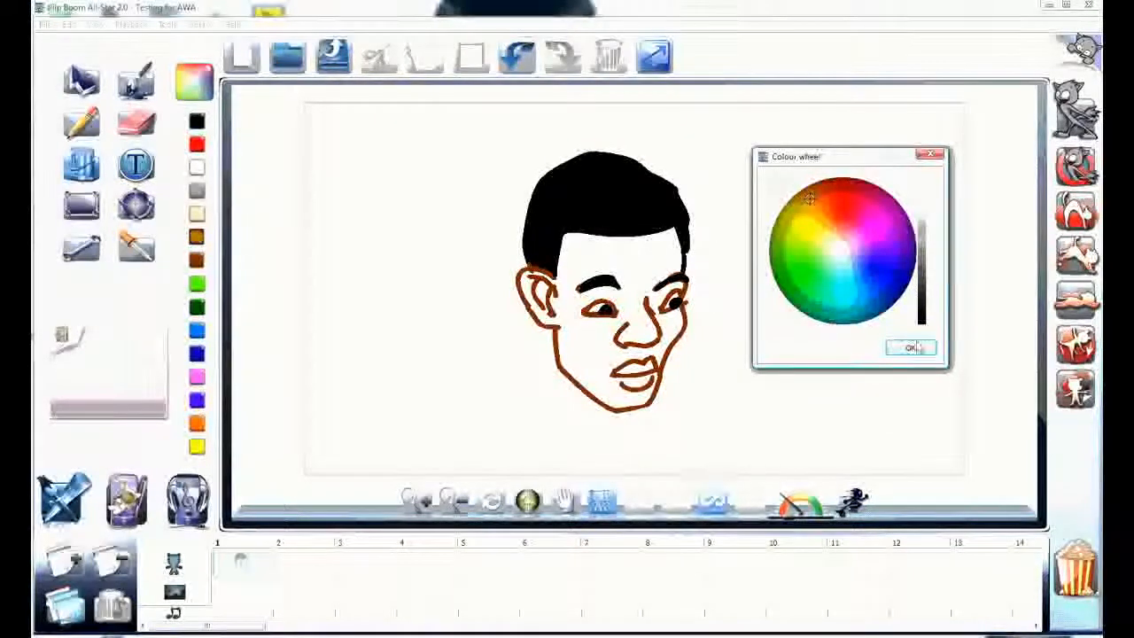
click(913, 349)
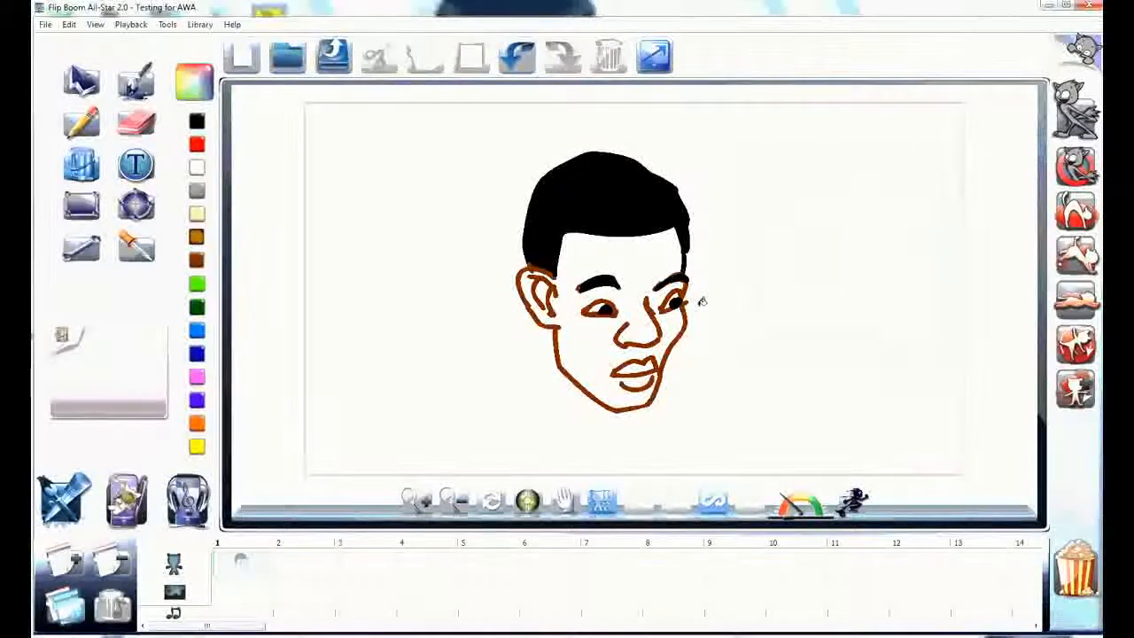
Fill the face, ear and lips golden brown and the eyes white, and undo all the hair and face fills.
click(644, 257)
click(637, 364)
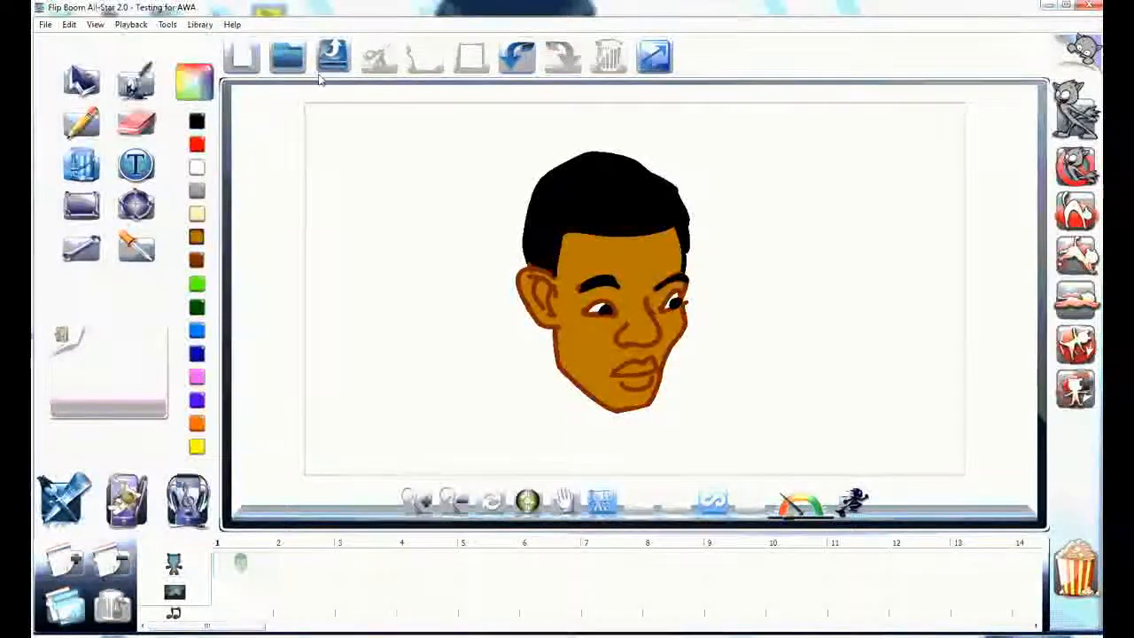
click(517, 57)
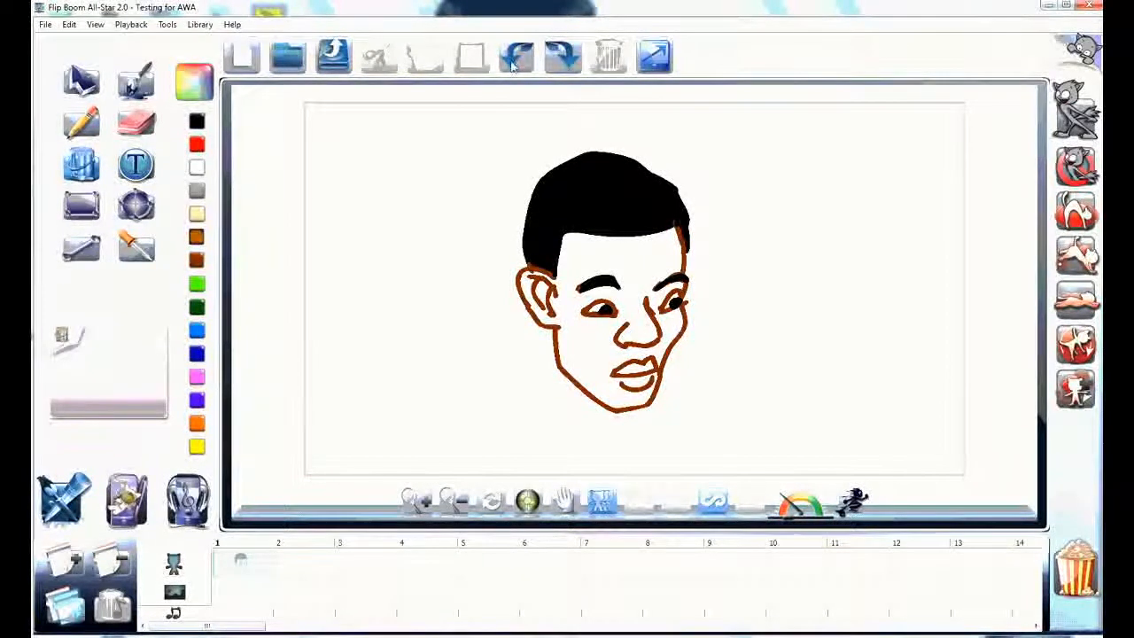
click(520, 62)
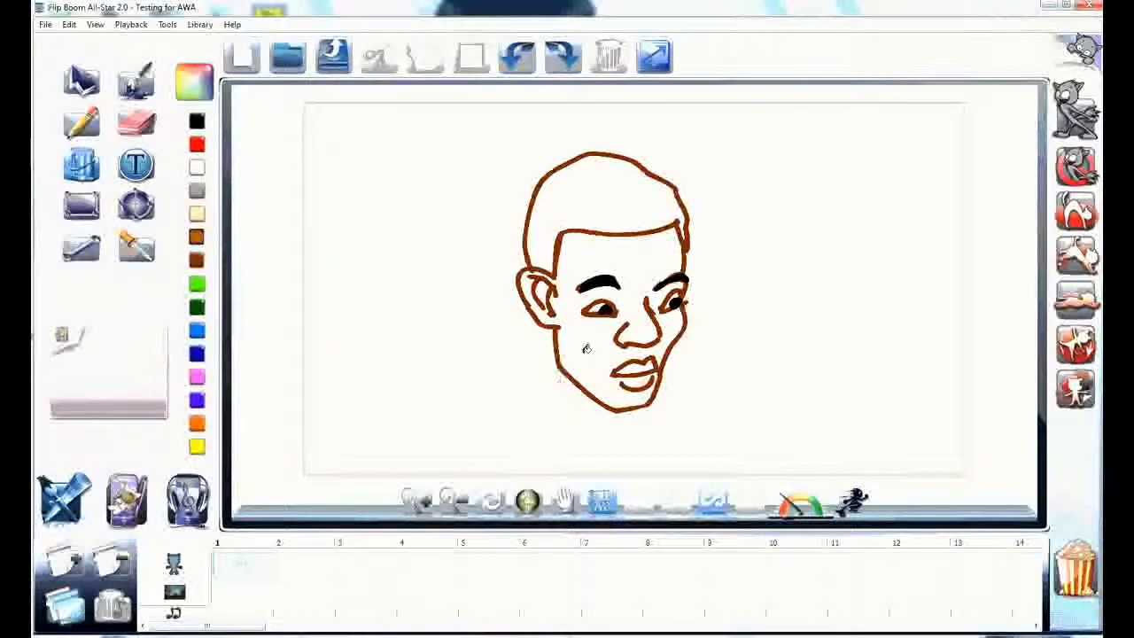
Duplicate the head drawing to frame 2 and rotate the copy clockwise about a pivot at its chin.
click(74, 612)
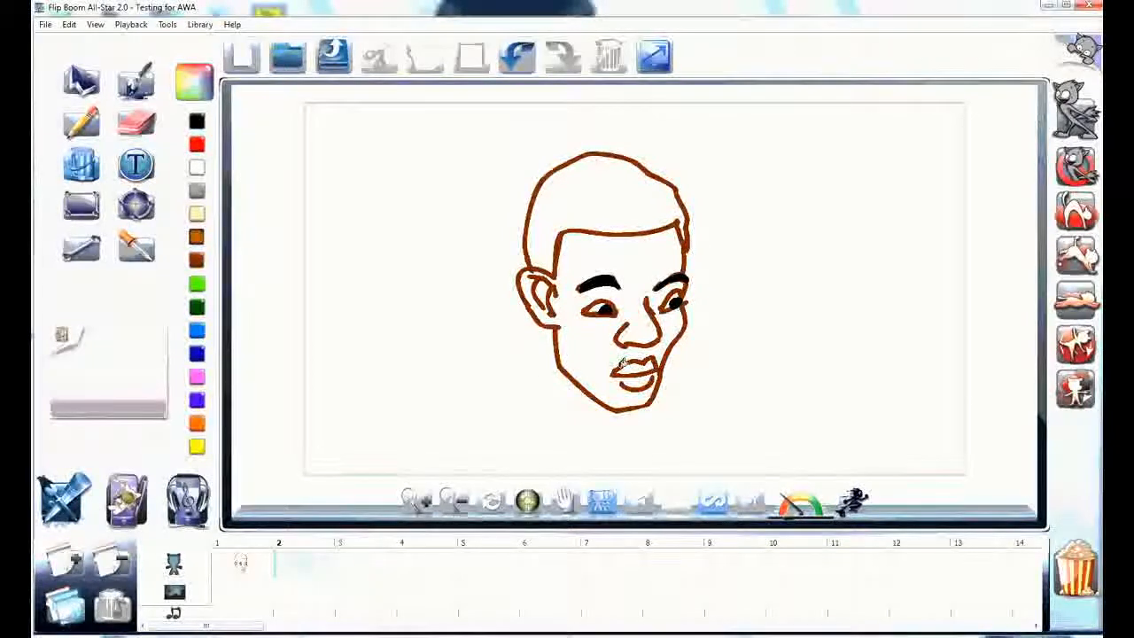
click(80, 124)
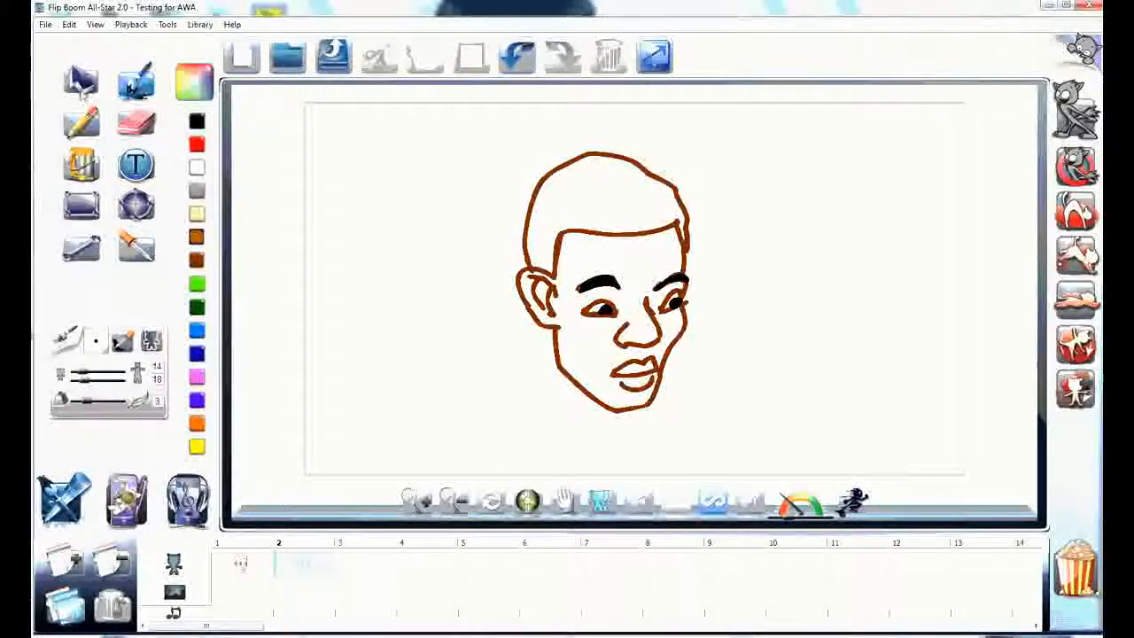
click(147, 89)
mouse_move(485, 145)
mouse_down()
mouse_move(675, 152)
mouse_move(745, 381)
mouse_up()
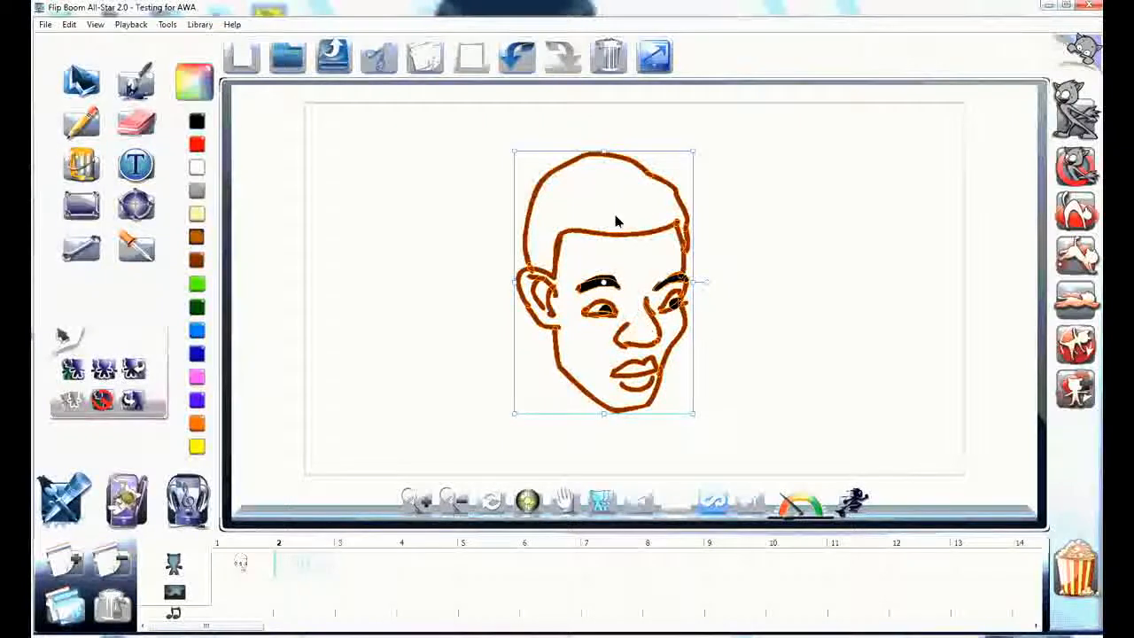
drag(617, 281, 618, 304)
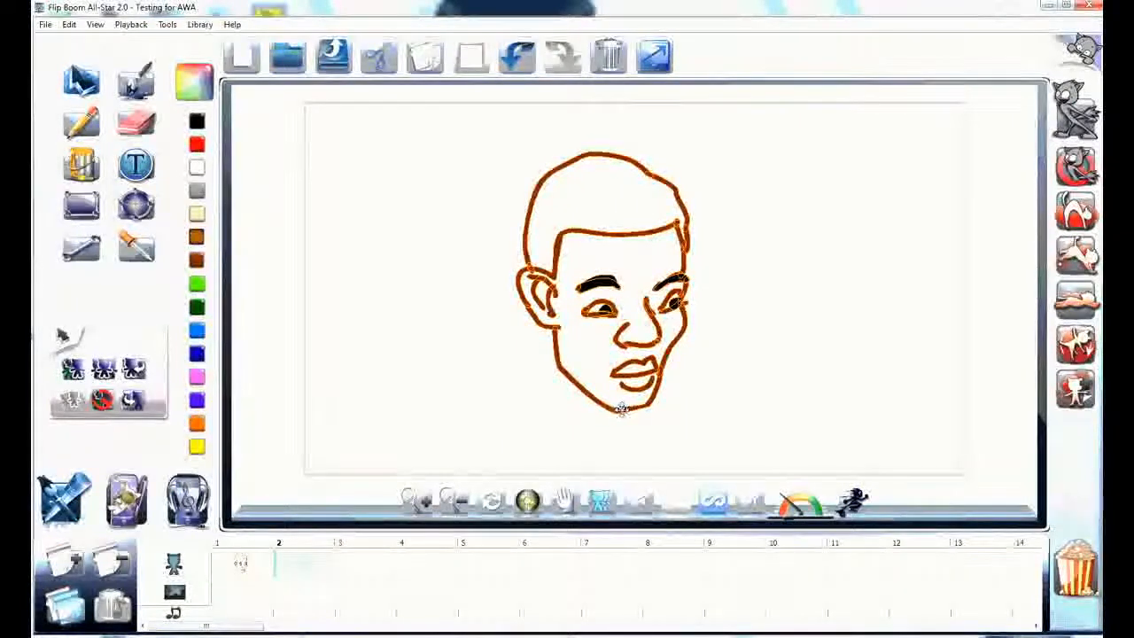
drag(621, 407, 620, 410)
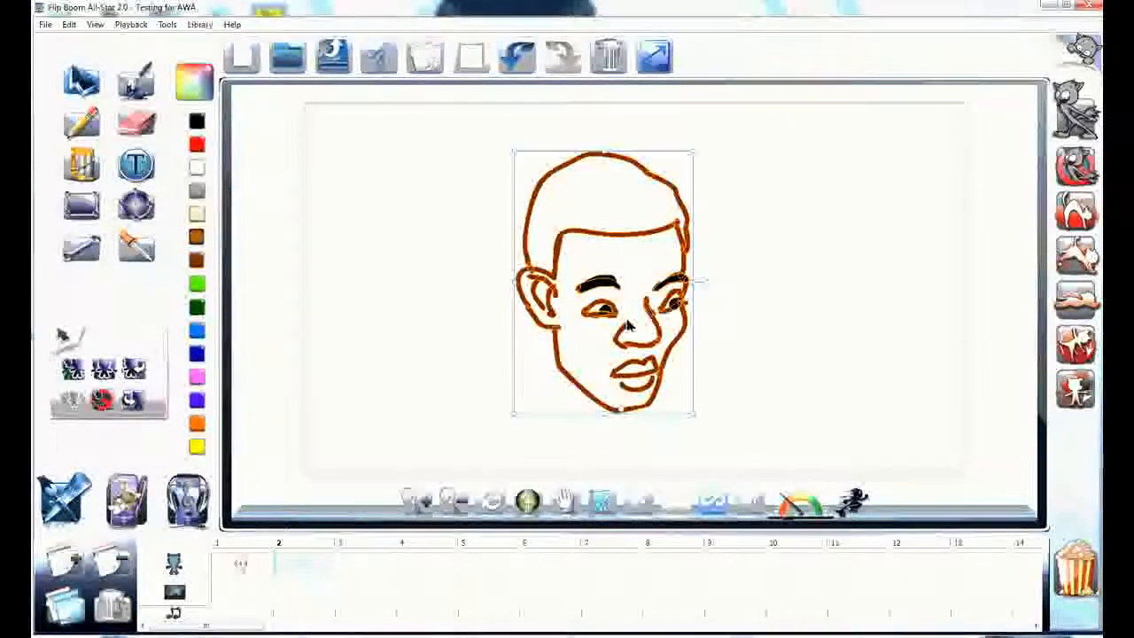
drag(701, 145, 732, 159)
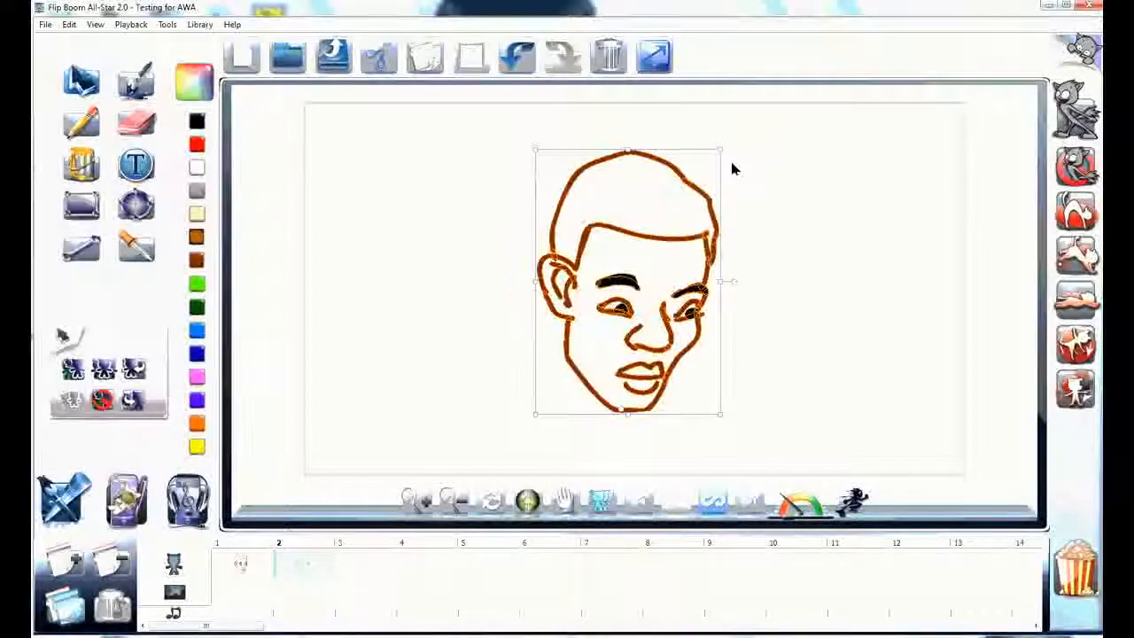
Turn on onion skin, tilt the head slightly further clockwise and shift its drawing from frame 2 to frame 3.
click(601, 503)
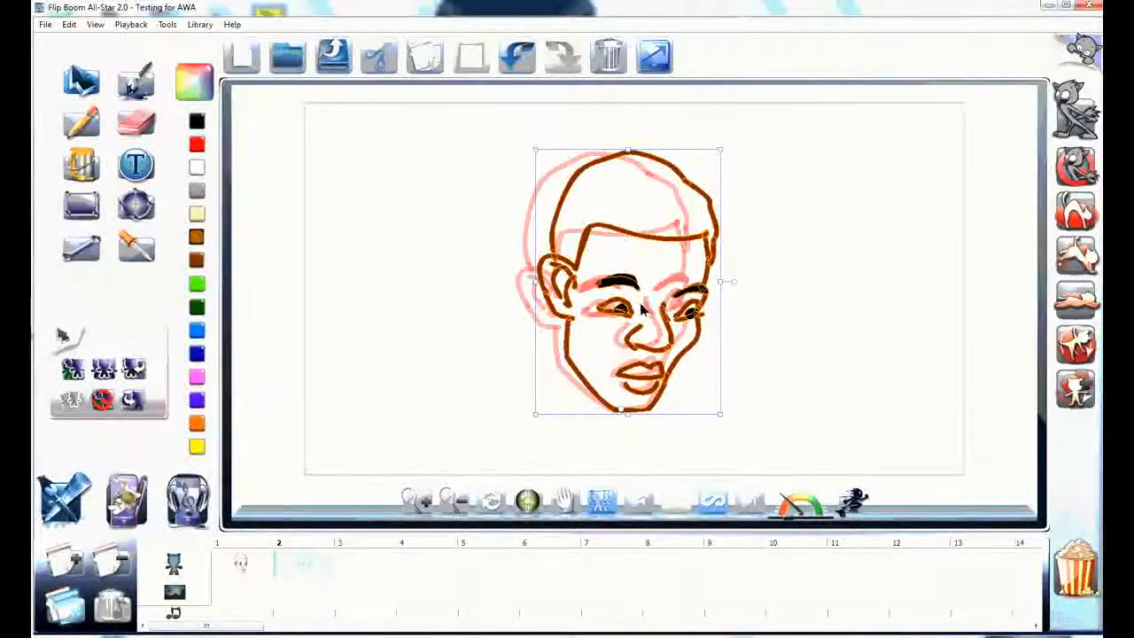
drag(727, 145, 739, 162)
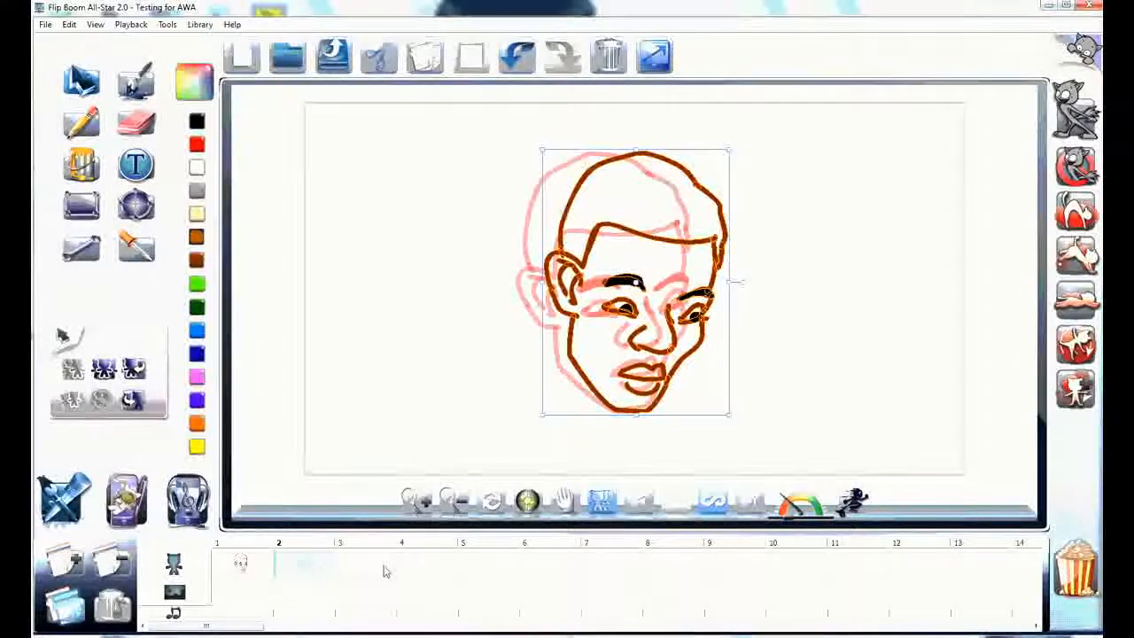
drag(319, 568, 418, 567)
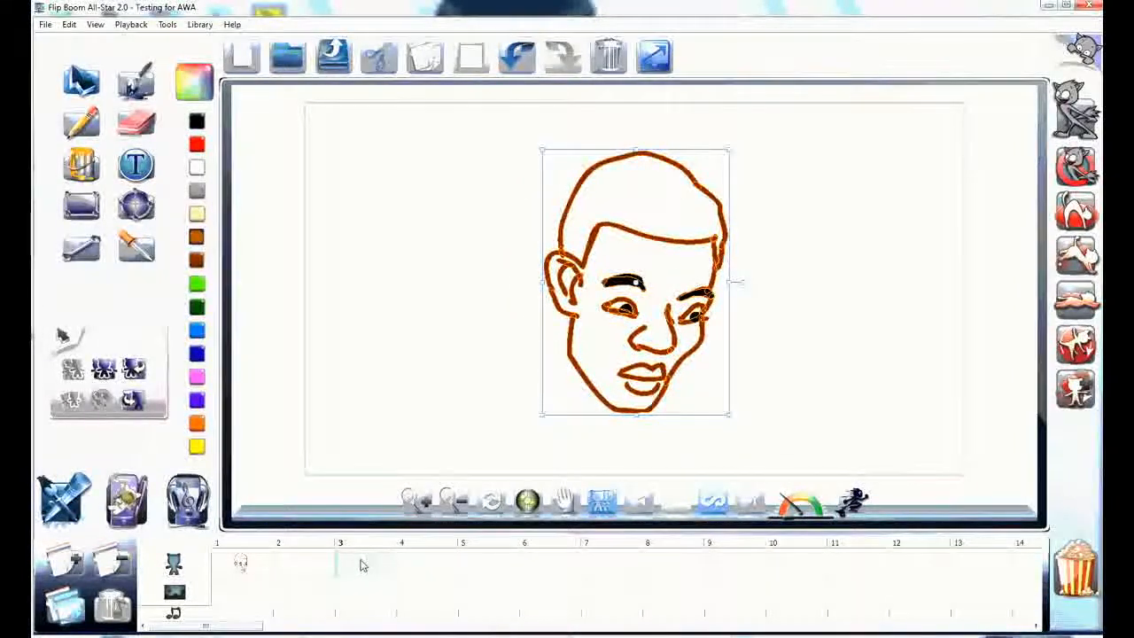
Copy the whole head from frame 1 and paste it into the empty frame 2.
click(319, 568)
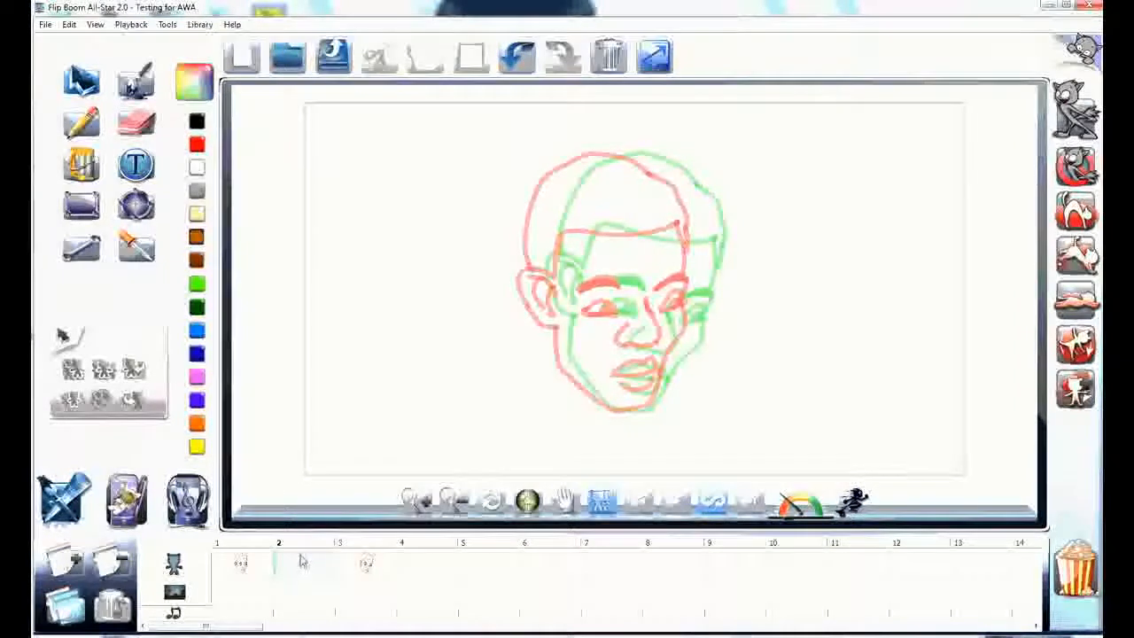
click(244, 568)
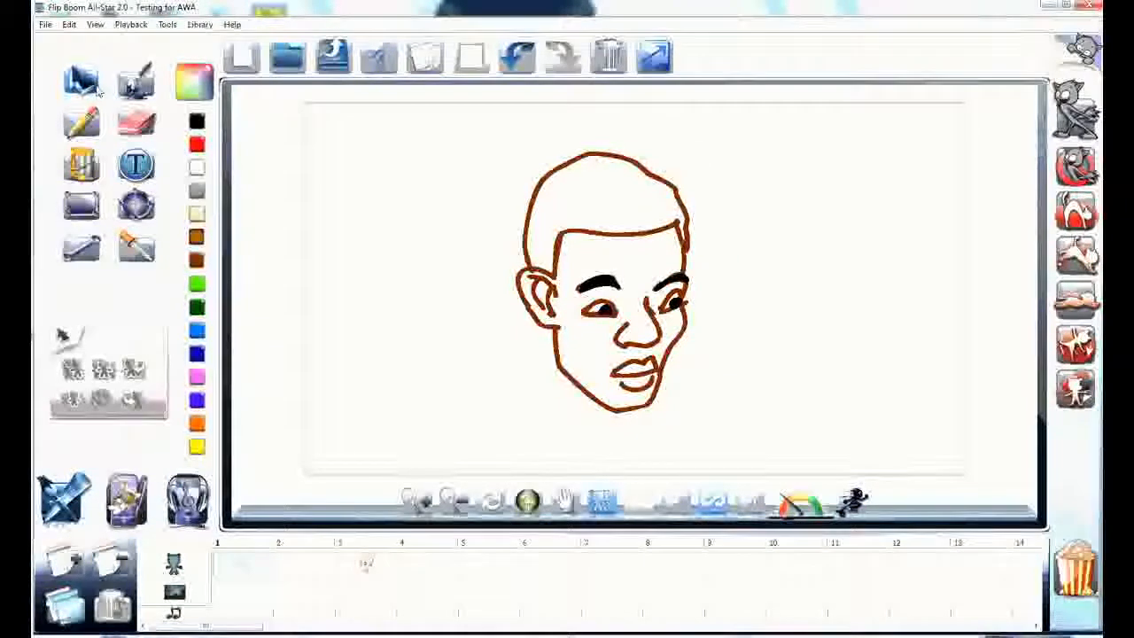
mouse_move(745, 149)
mouse_down()
mouse_move(534, 159)
mouse_move(500, 409)
mouse_up()
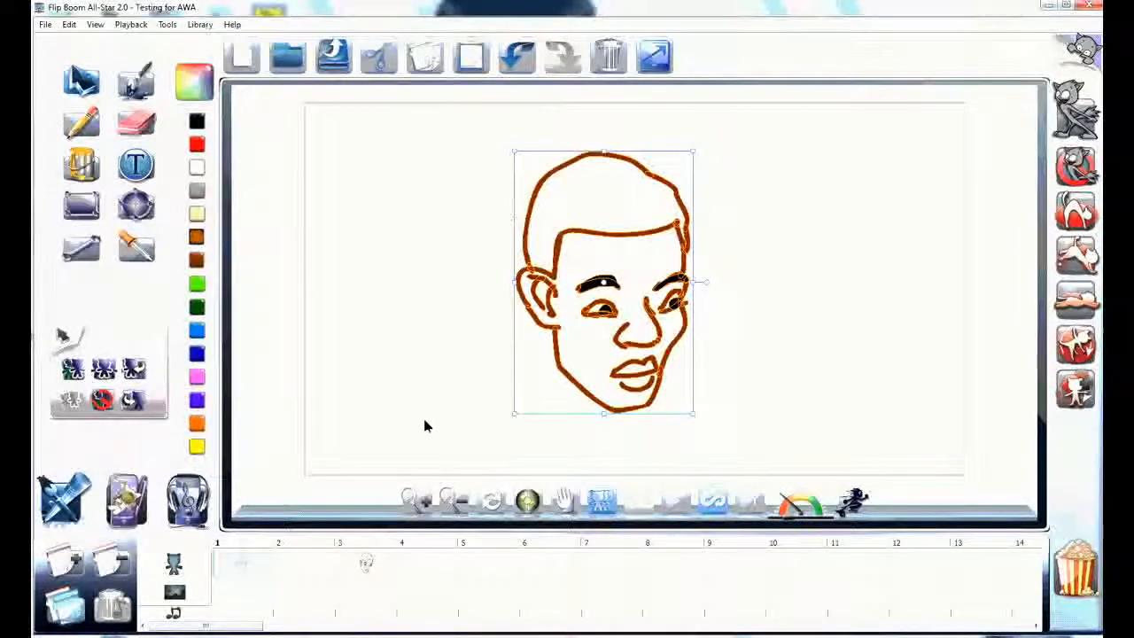
click(306, 563)
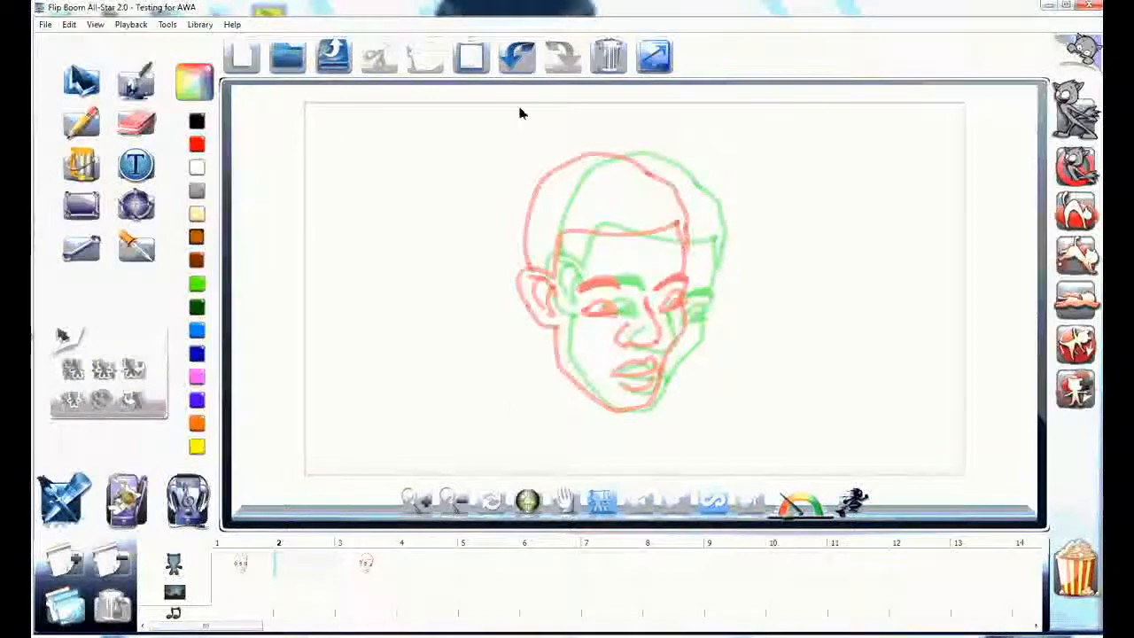
click(475, 56)
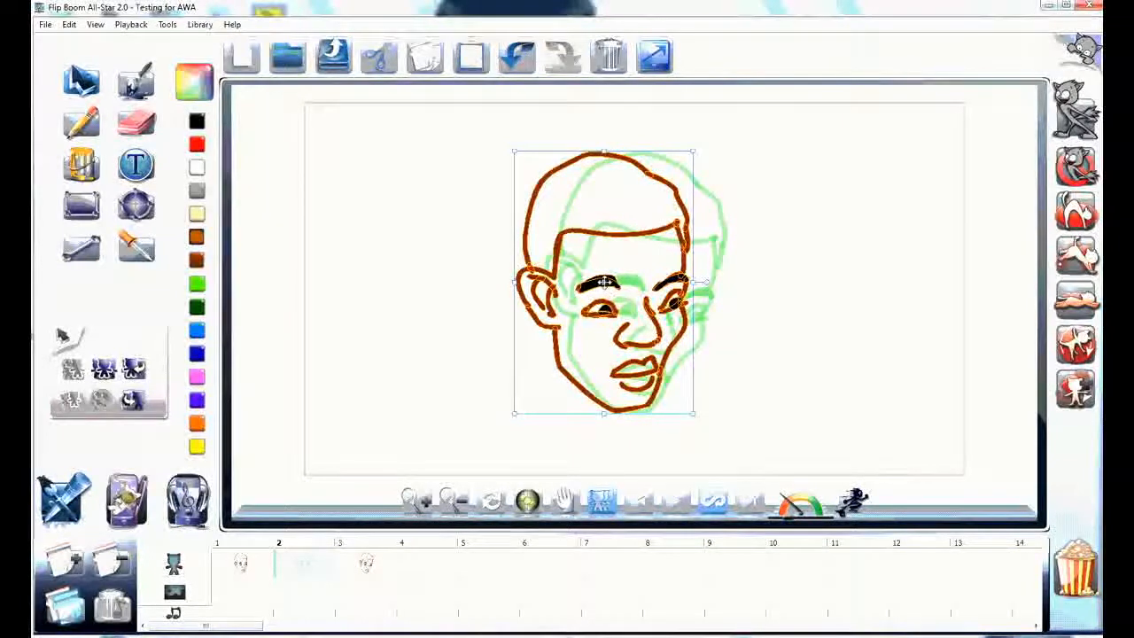
Rotate the pasted head clockwise about its chin to midway between the neighbouring poses, and flip through the three frames.
drag(605, 283, 605, 283)
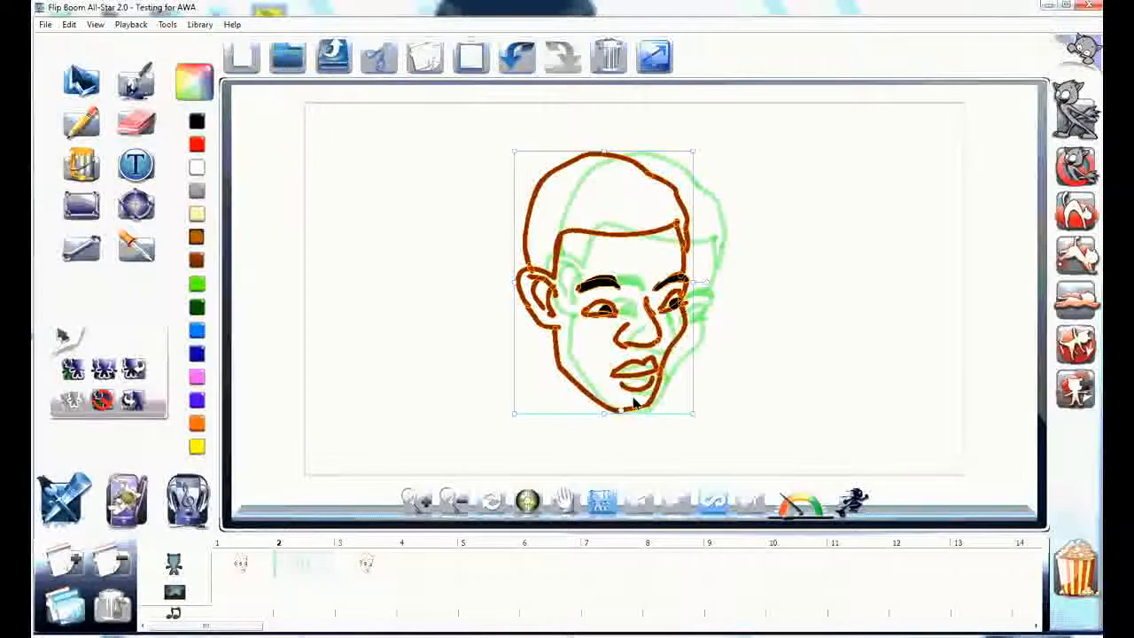
drag(704, 144, 730, 159)
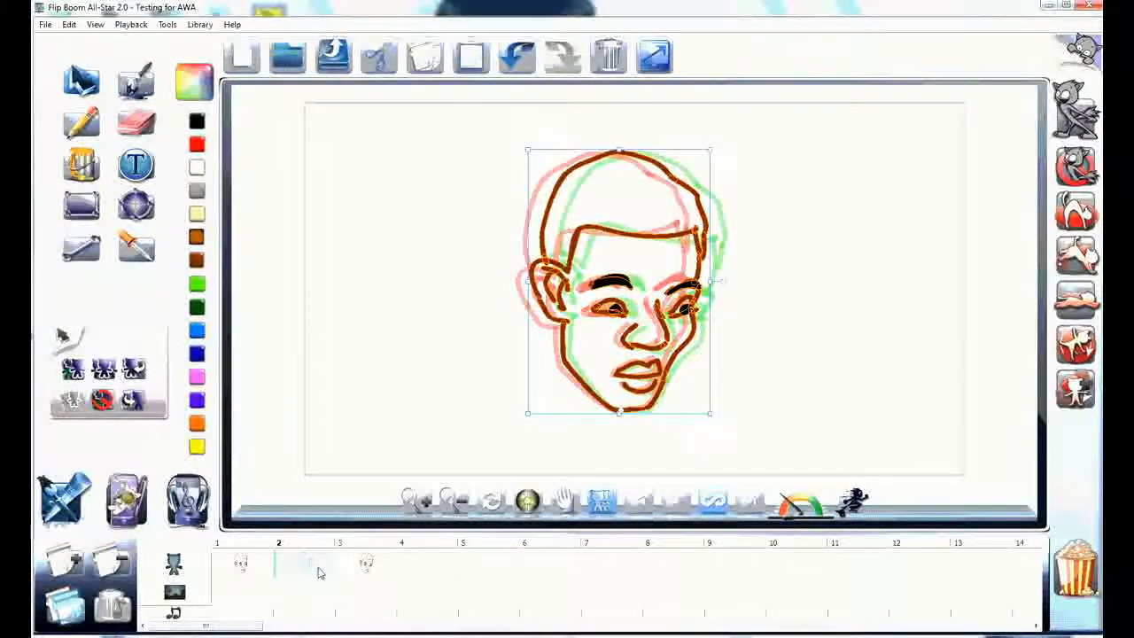
click(354, 568)
click(312, 566)
click(242, 565)
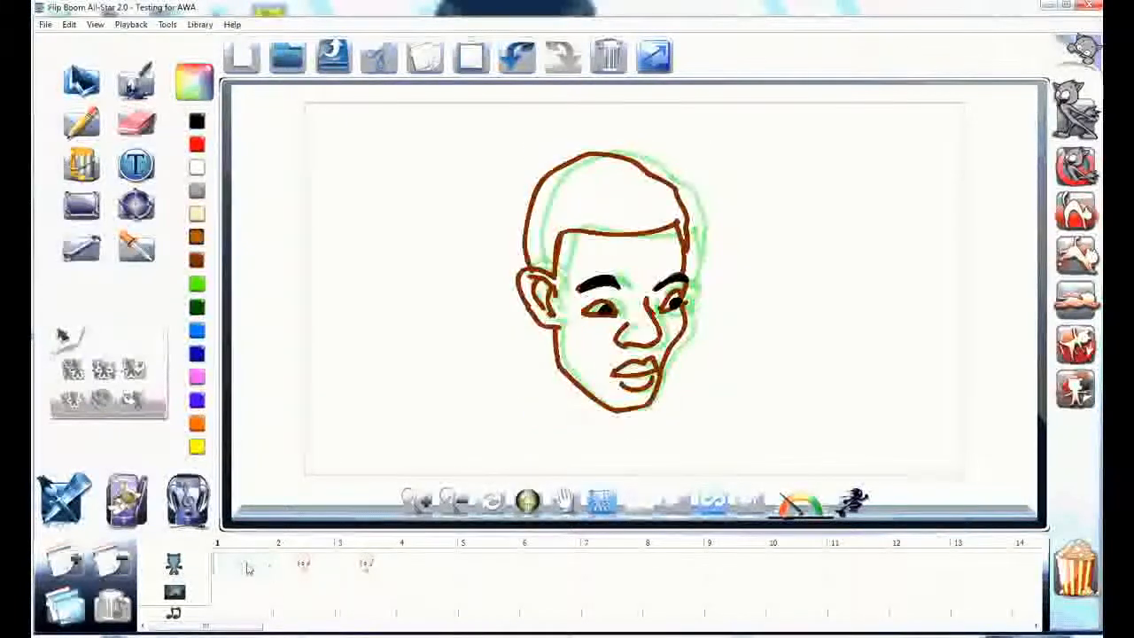
click(323, 568)
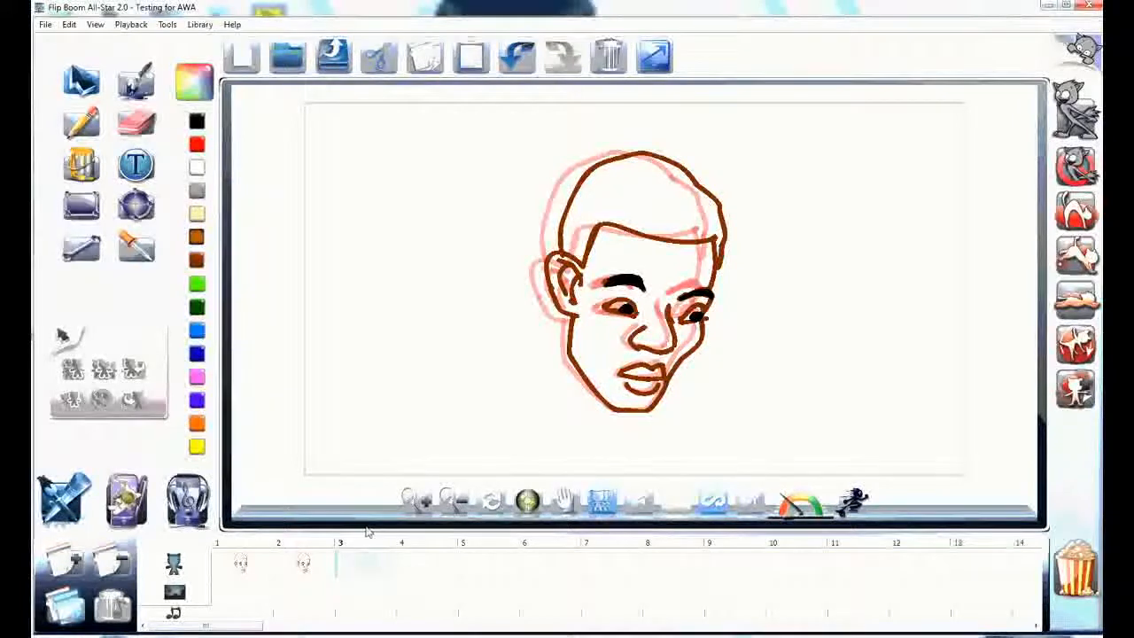
click(310, 569)
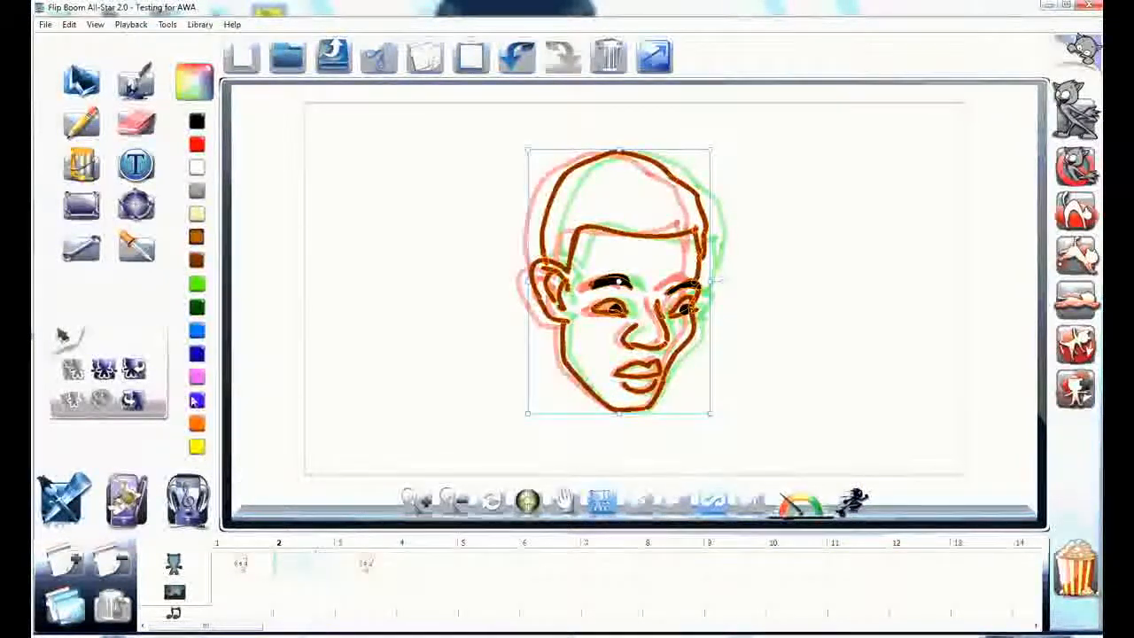
Turn off onion skin and erase the lower lip and chin outline of the head on frame 2.
click(326, 198)
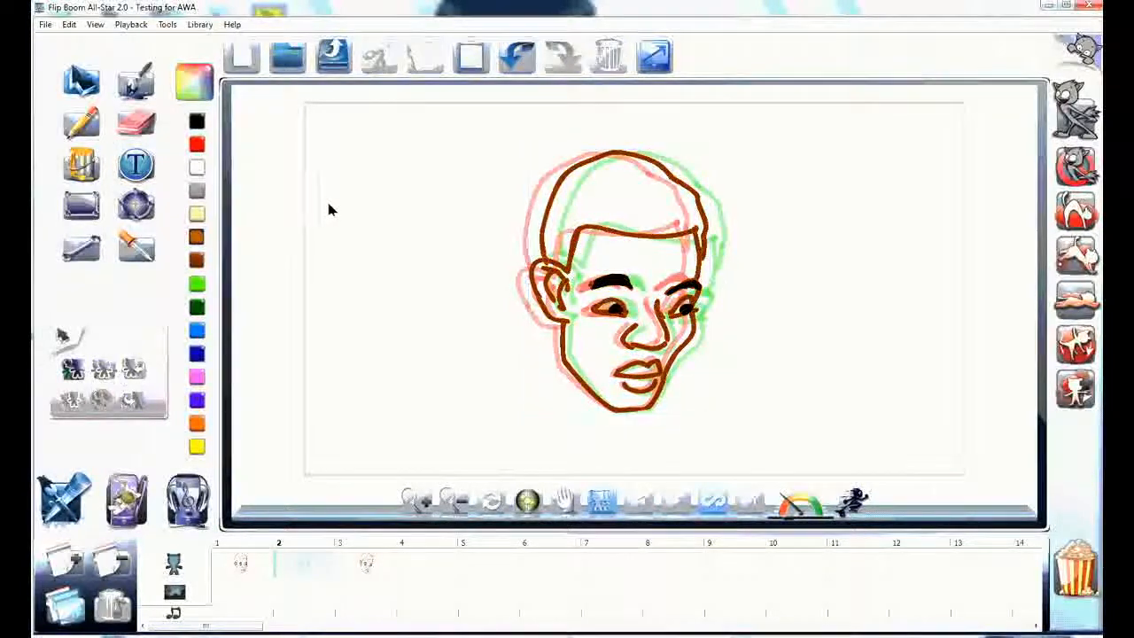
click(601, 503)
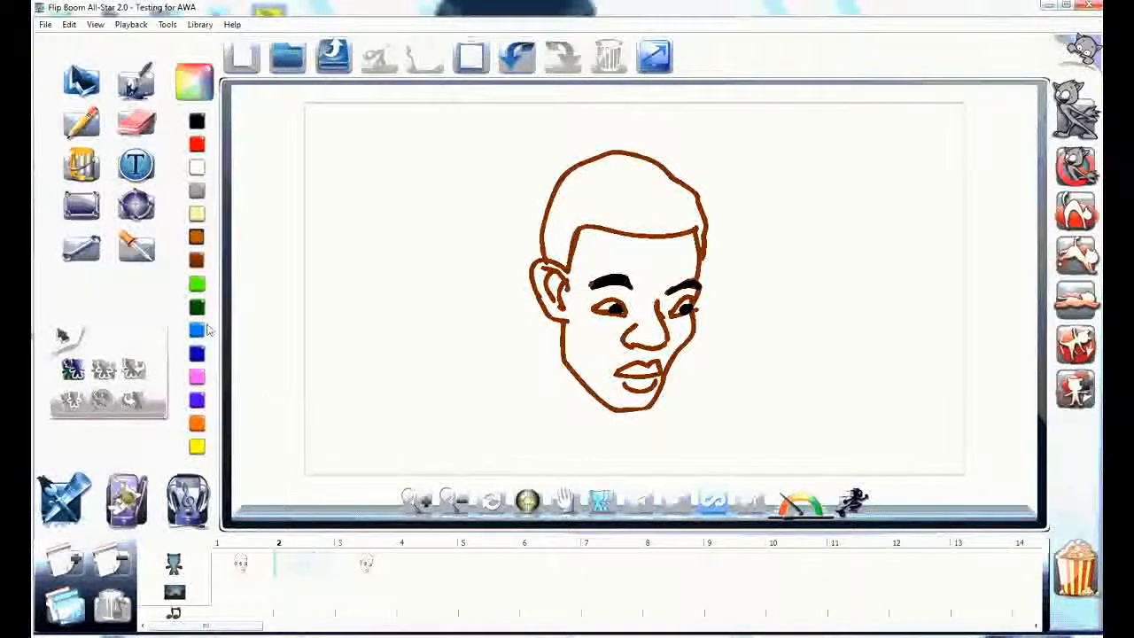
click(135, 127)
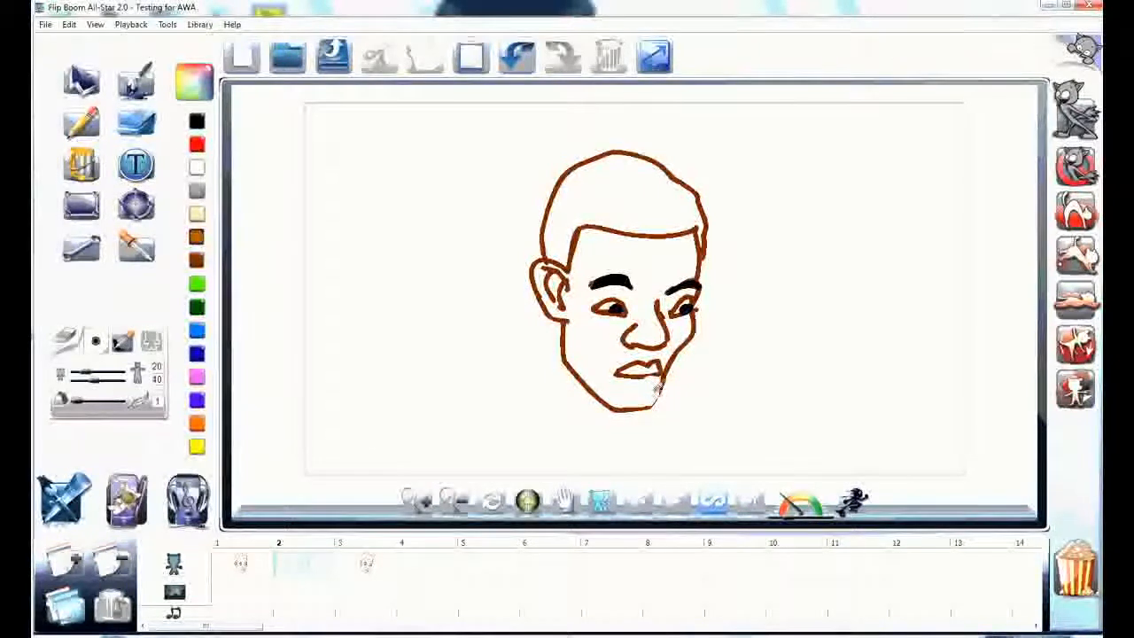
mouse_move(660, 383)
mouse_down()
mouse_move(621, 406)
mouse_move(588, 381)
mouse_move(607, 403)
mouse_up()
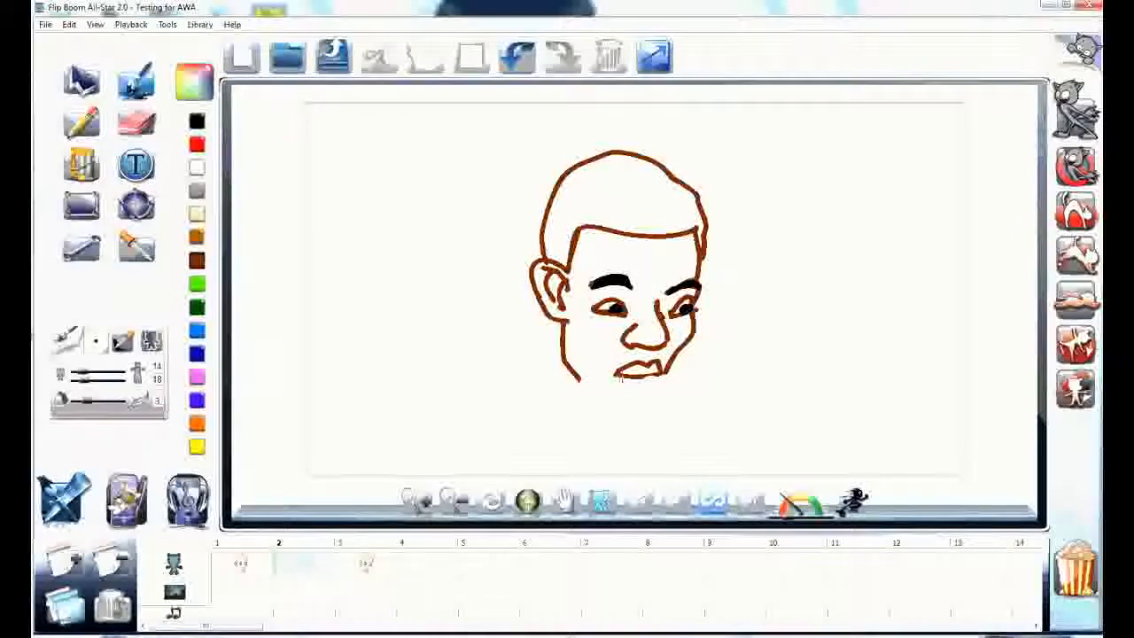
Brush an open mouth with a thick lower lip and a lowered chin and jaw line in brown on frame 2.
drag(633, 391, 647, 390)
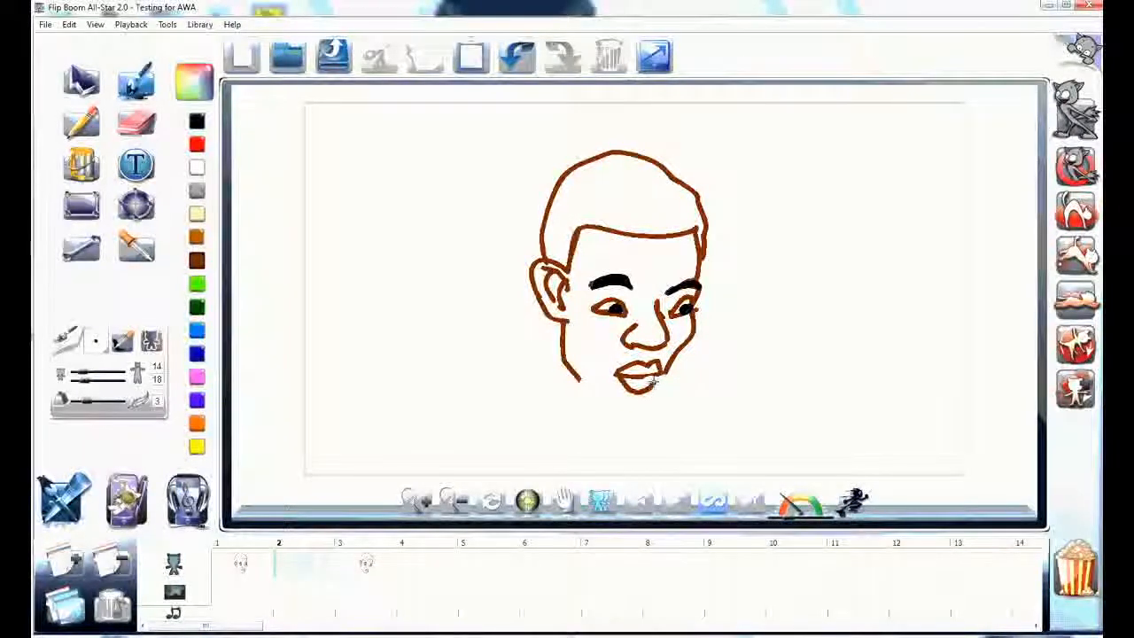
mouse_move(661, 380)
mouse_down()
mouse_move(644, 403)
mouse_move(622, 395)
mouse_up()
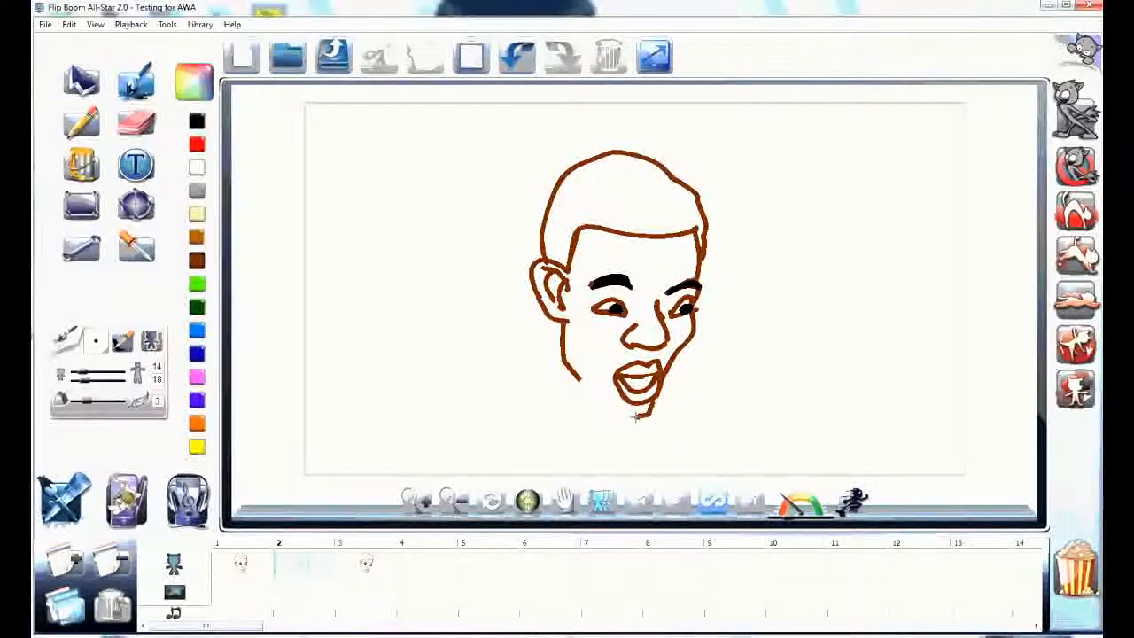
drag(649, 409, 591, 396)
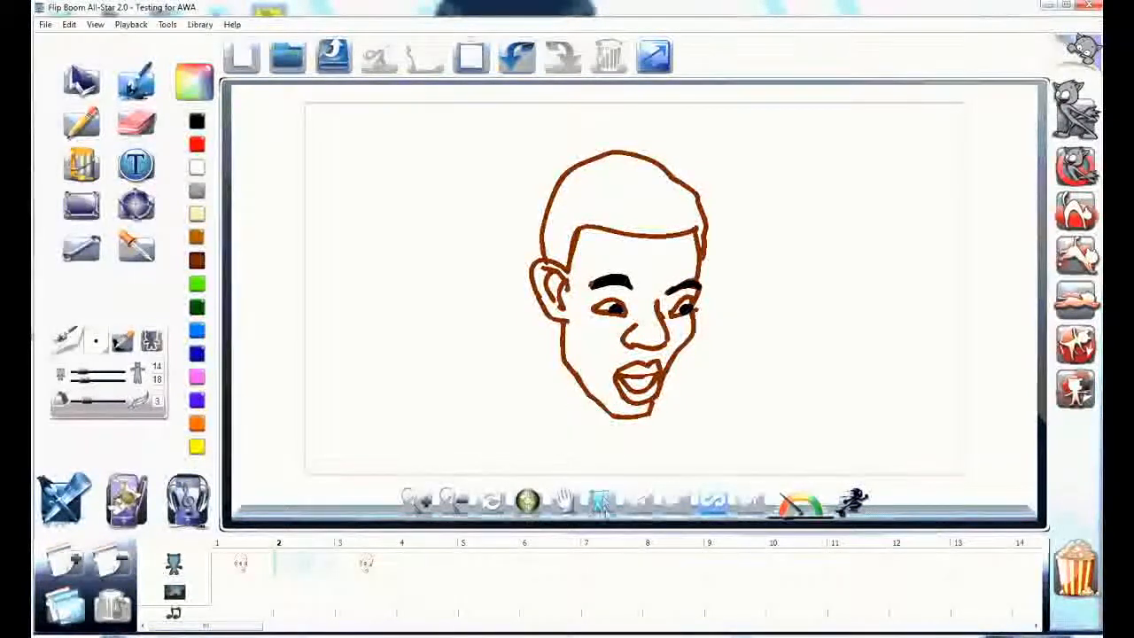
Compare the open-mouth head on frame 2 with its neighbouring frames using onion skin and by flipping through them.
click(601, 502)
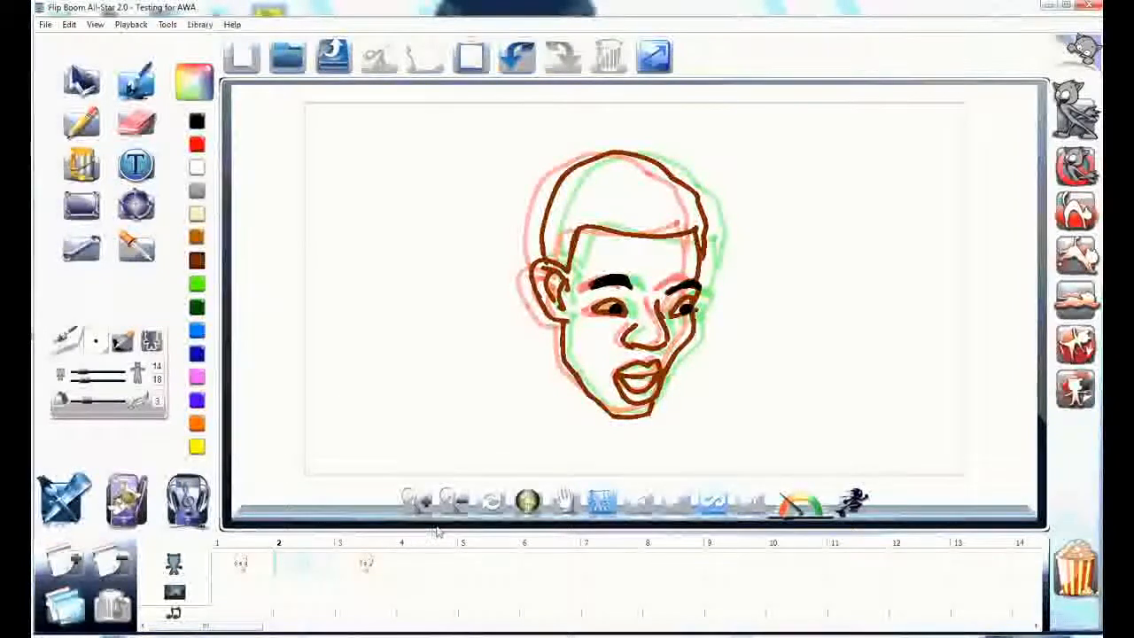
click(601, 503)
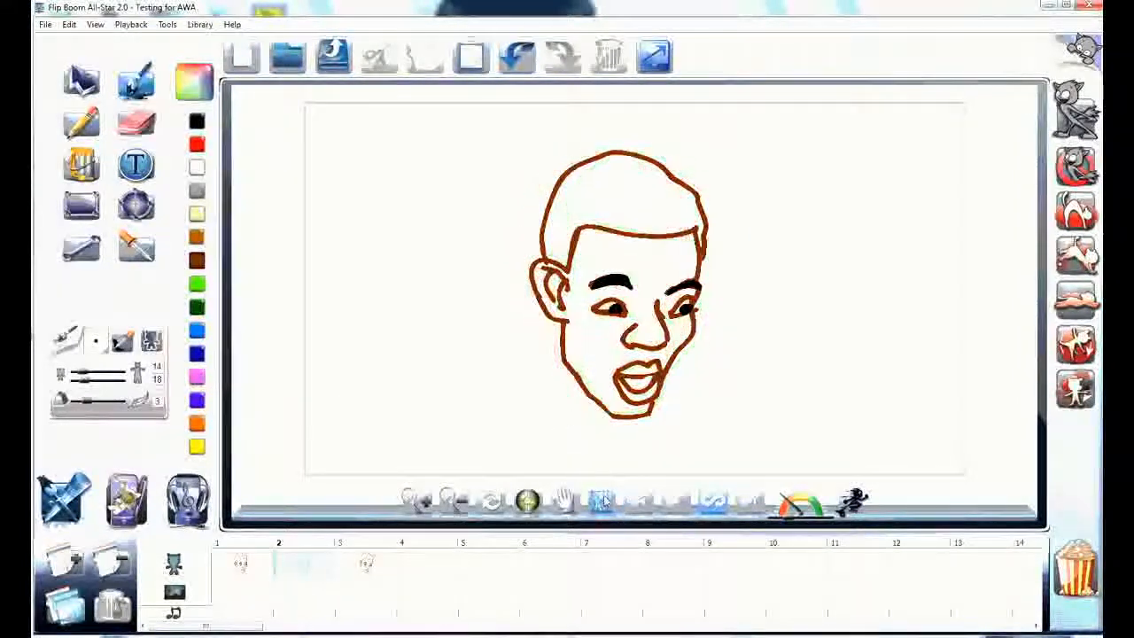
click(258, 565)
click(303, 572)
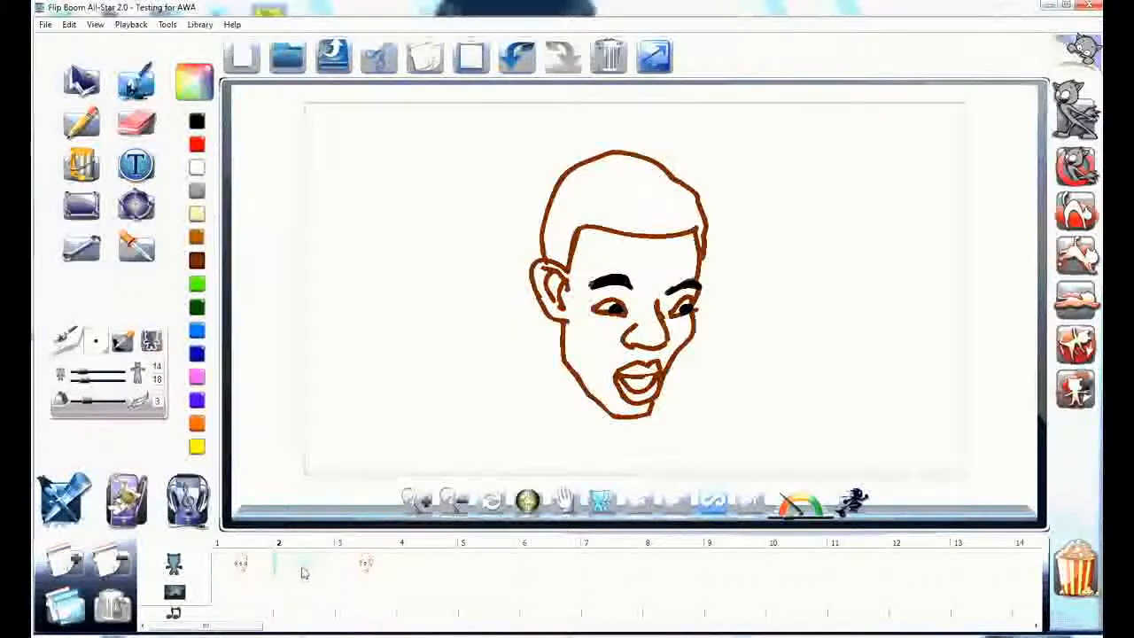
click(372, 565)
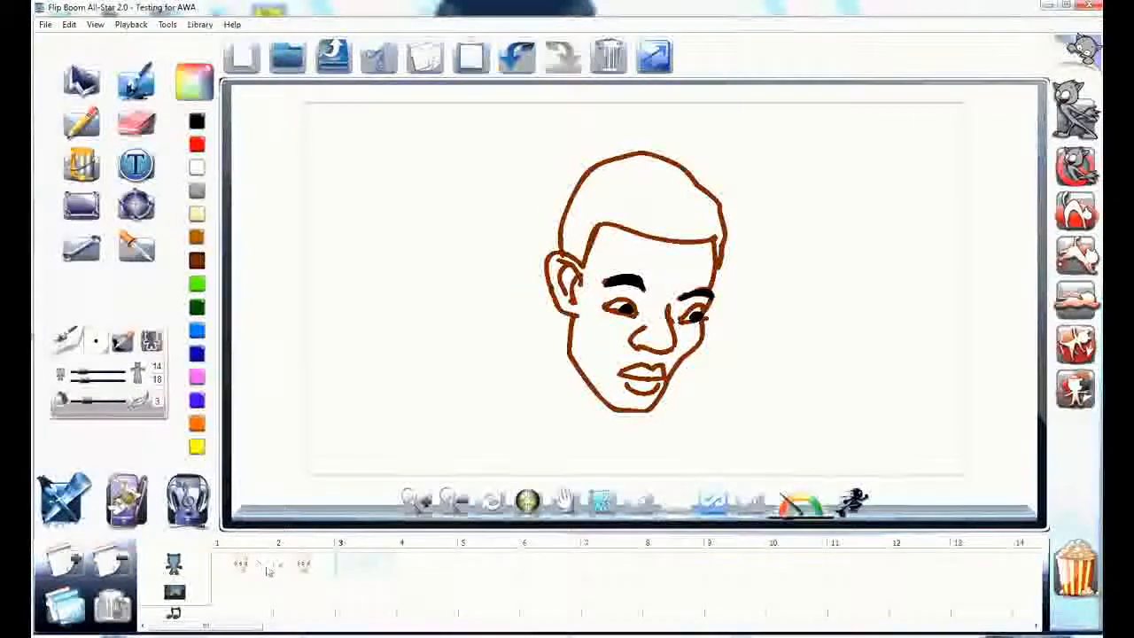
click(303, 565)
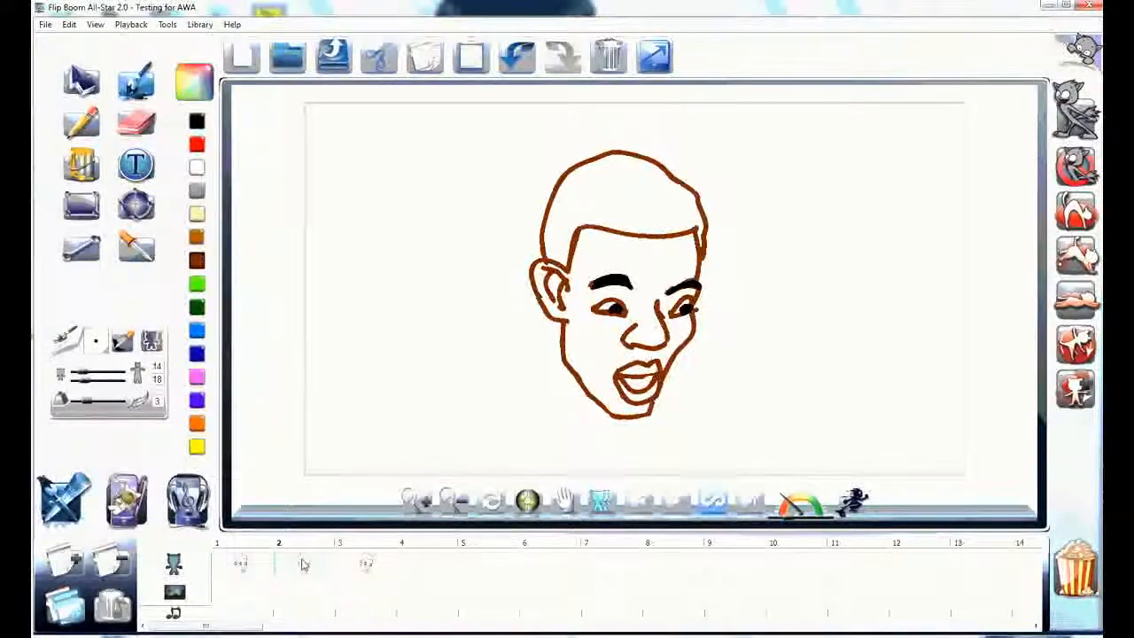
Brush an open mouth with a fuller lower lip in brown on frame 3, and flip through the three frames.
click(366, 569)
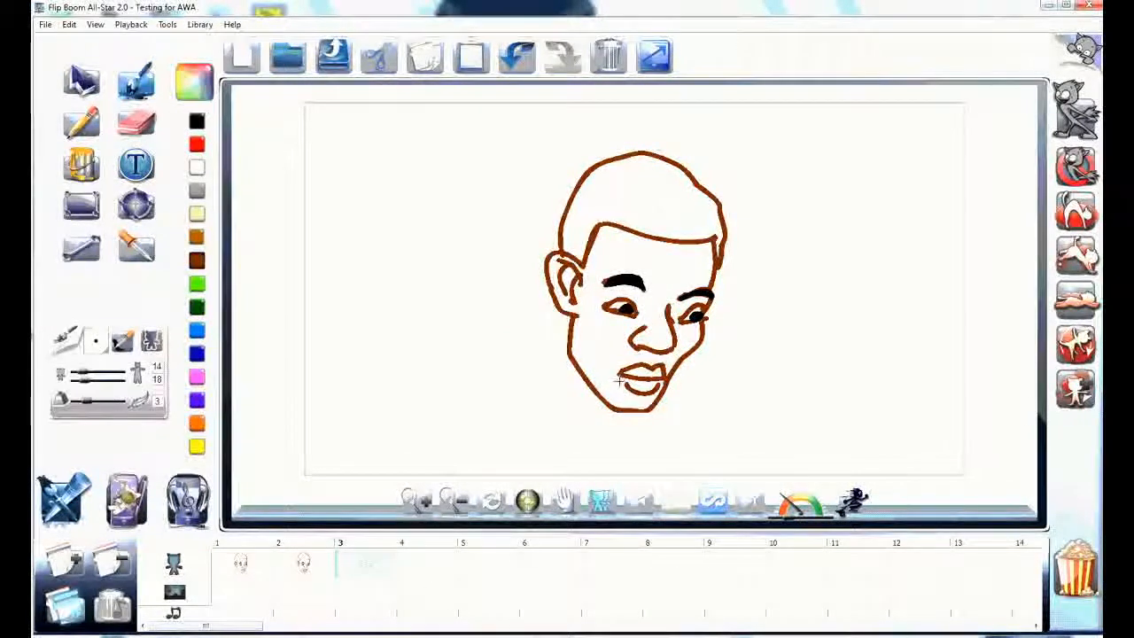
mouse_move(619, 381)
mouse_down()
mouse_move(629, 402)
mouse_move(656, 378)
mouse_up()
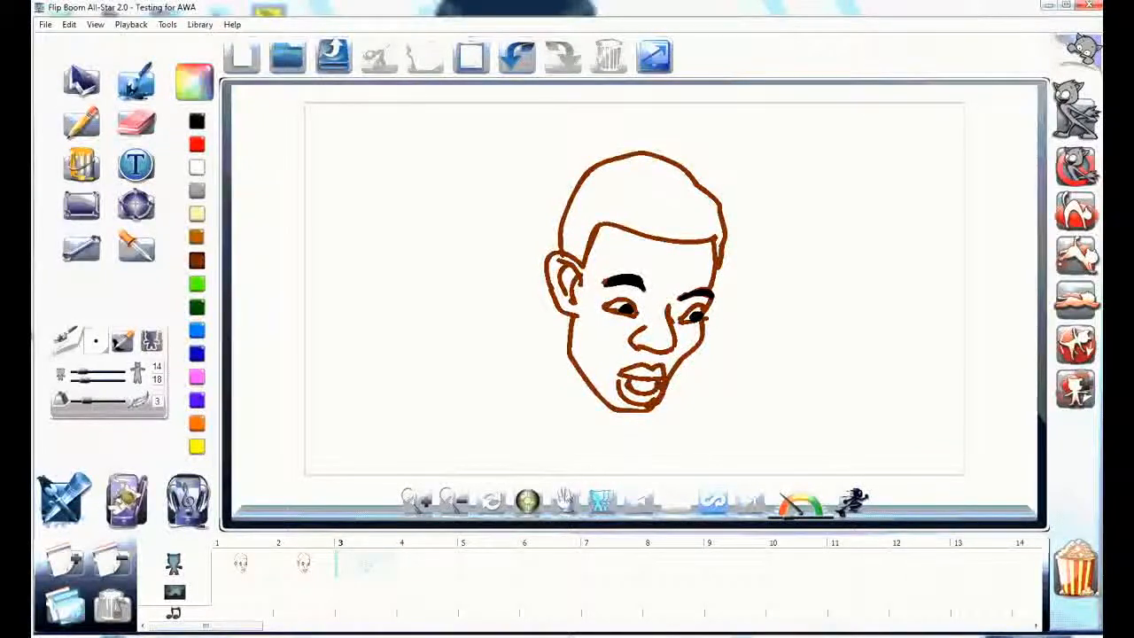
click(305, 567)
click(354, 561)
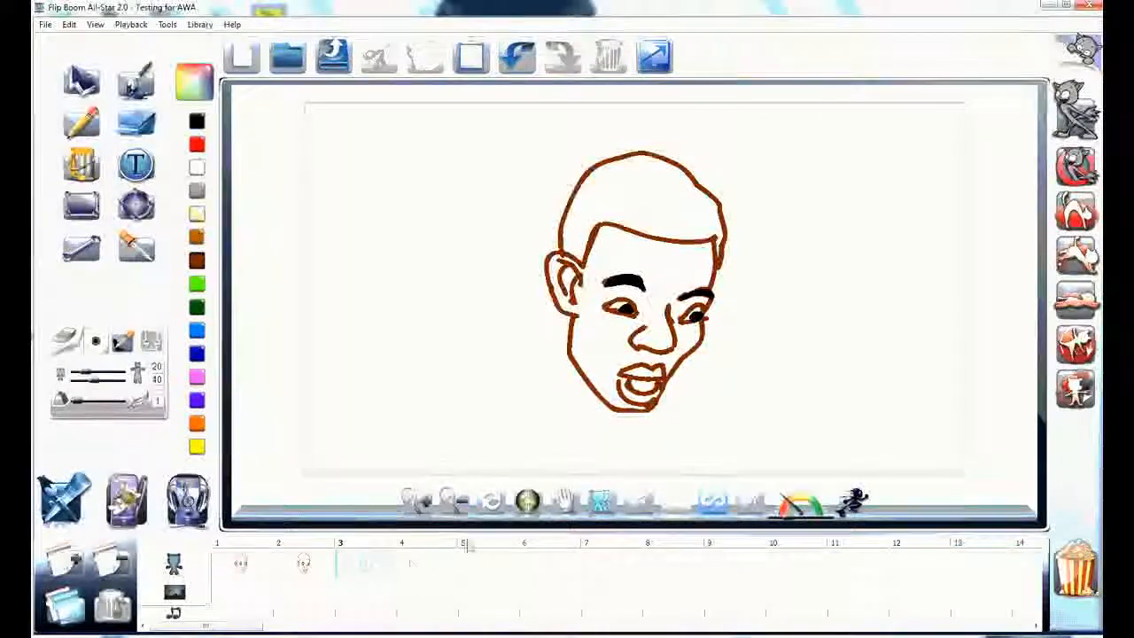
click(320, 568)
click(262, 564)
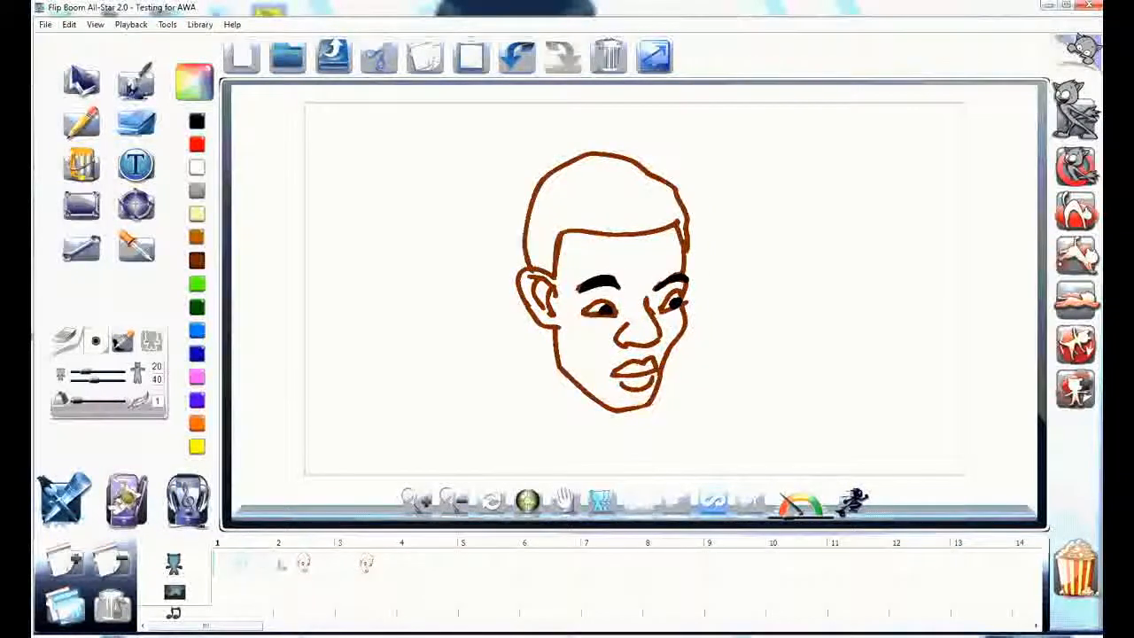
Flip back and forth through the three frames to check the head's tilt and mouth movement.
click(359, 562)
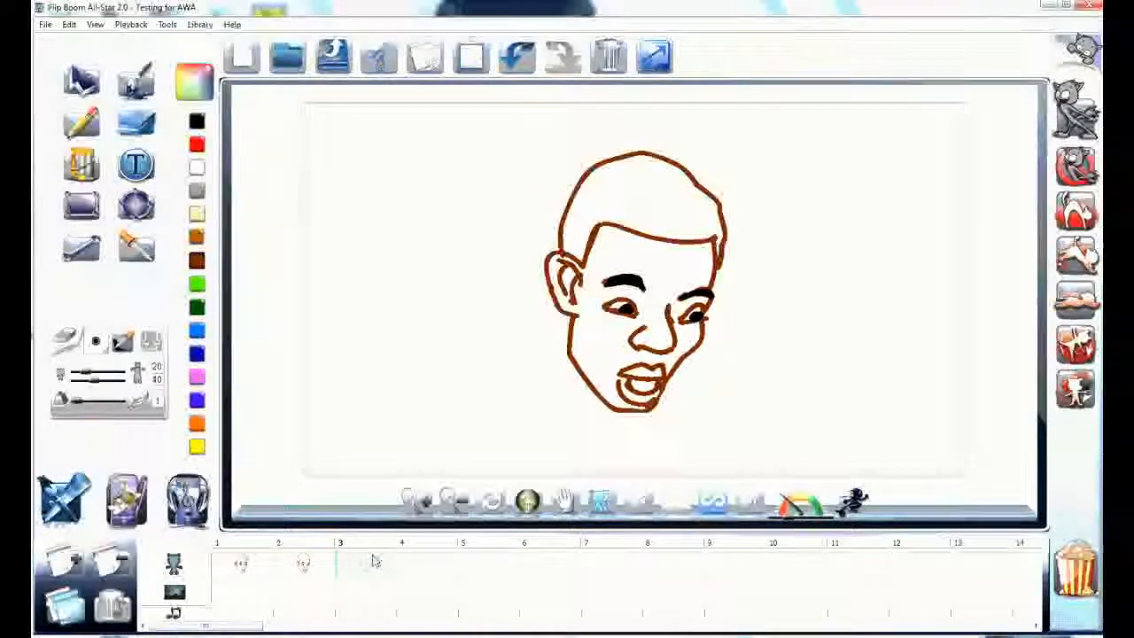
click(325, 562)
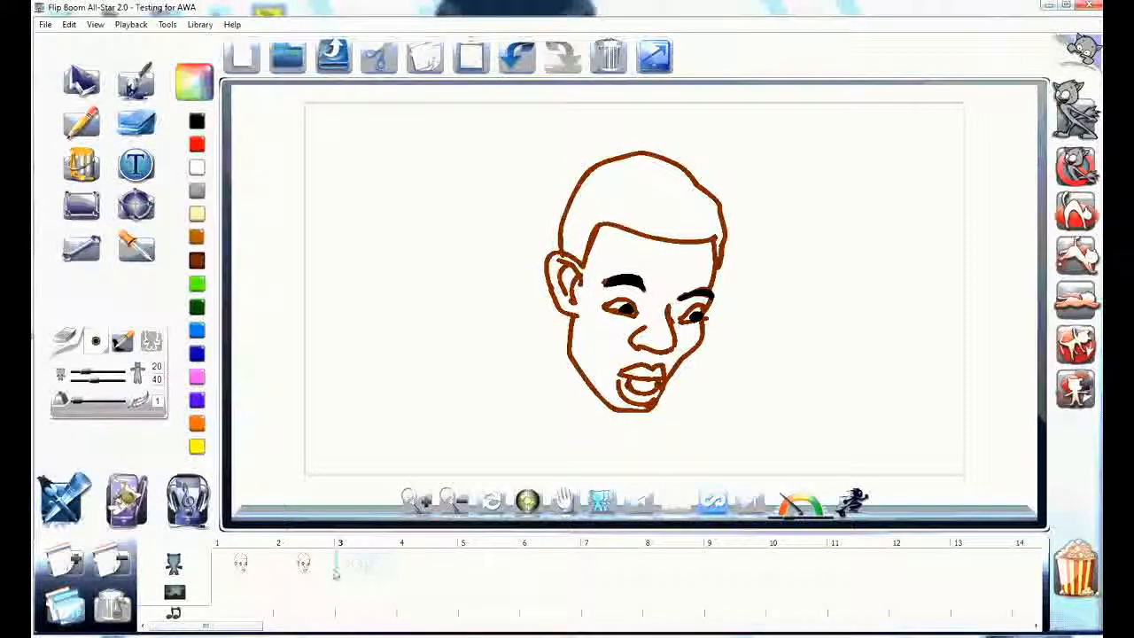
click(306, 565)
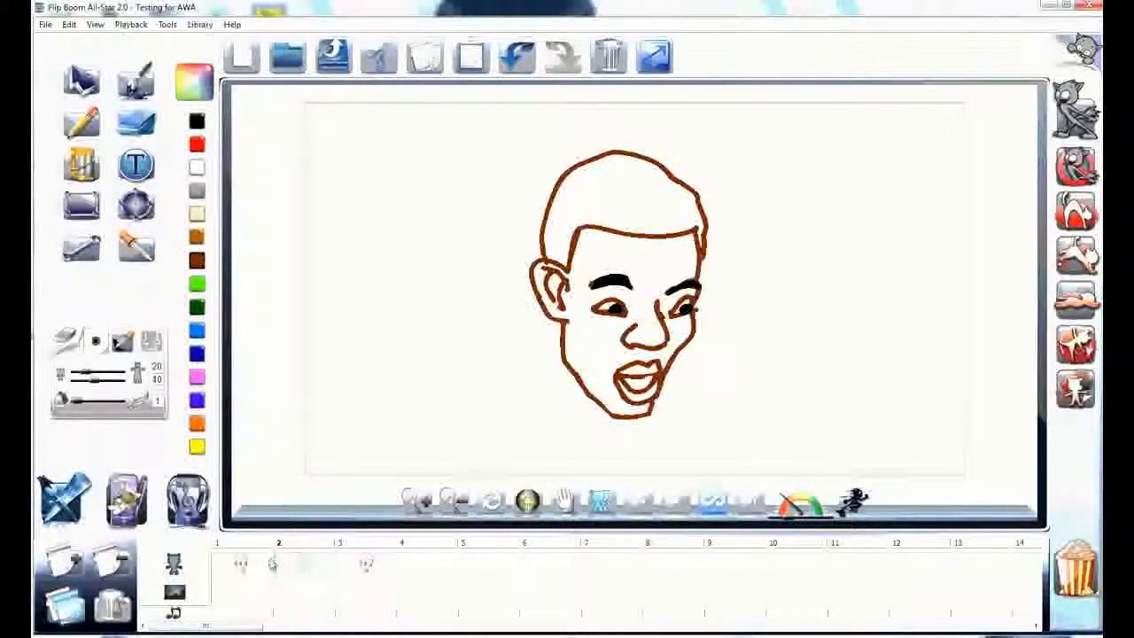
click(368, 568)
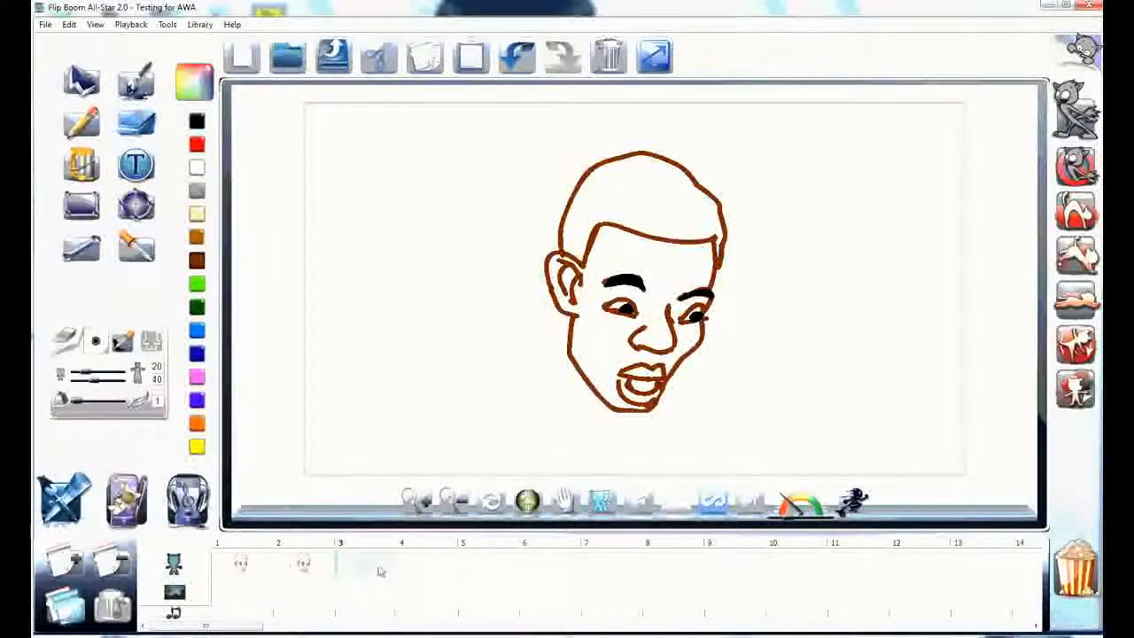
click(318, 572)
click(340, 568)
click(299, 568)
click(268, 571)
click(306, 570)
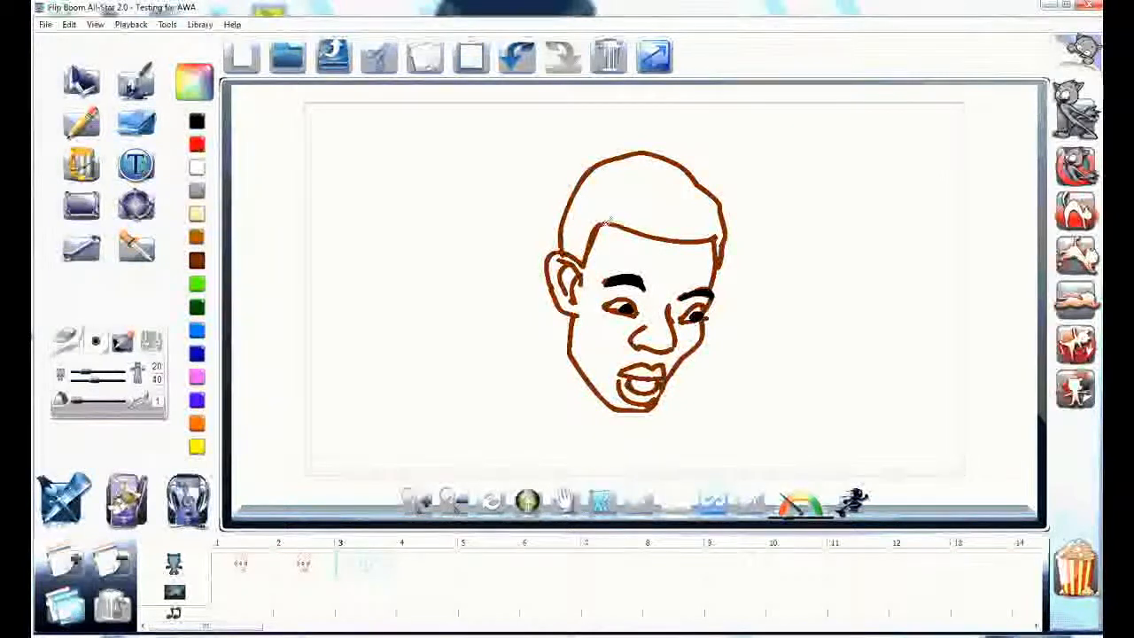
Store the whole head drawing from frame 3 in a new library category, and try placing a copy of it on the canvas before undoing that.
click(80, 82)
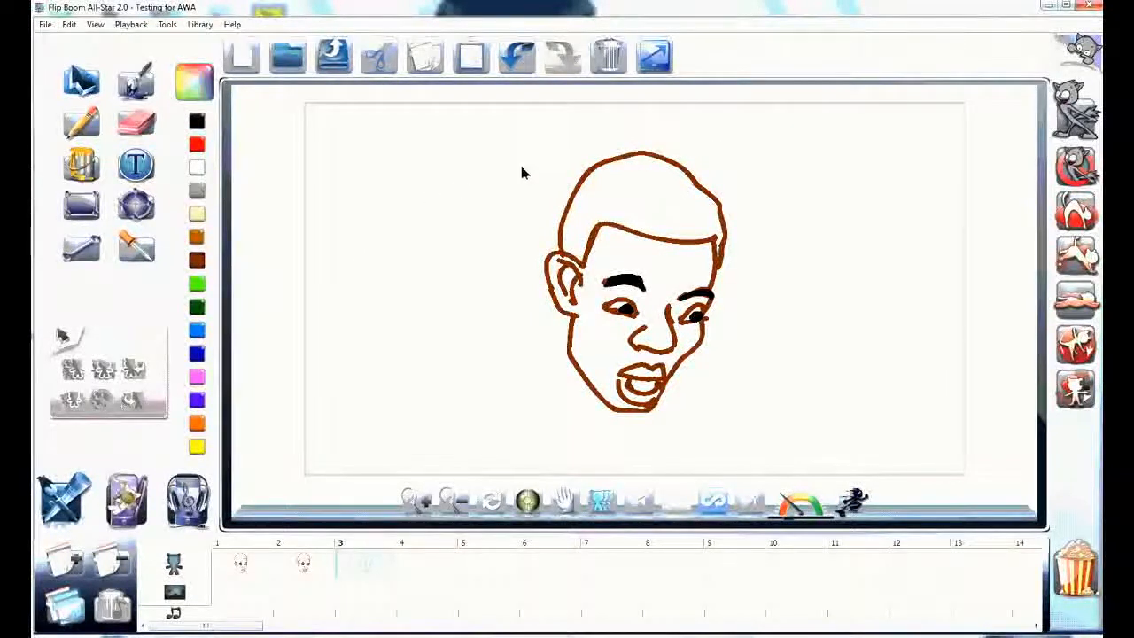
mouse_move(512, 139)
mouse_down()
mouse_move(570, 144)
mouse_move(754, 375)
mouse_move(758, 433)
mouse_move(760, 421)
mouse_up()
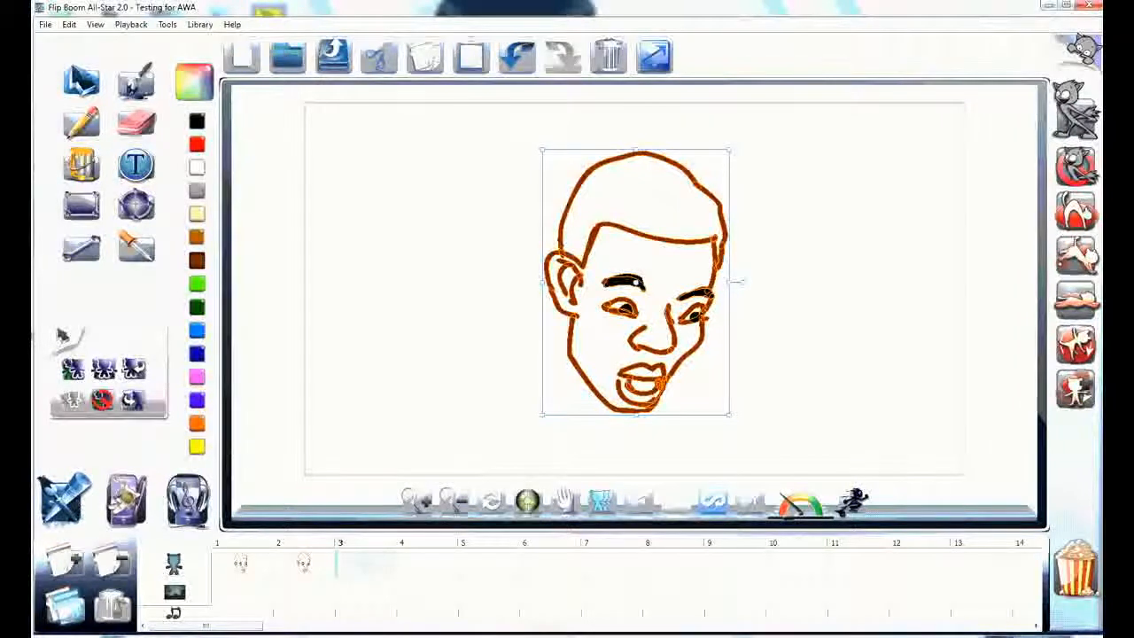
click(126, 498)
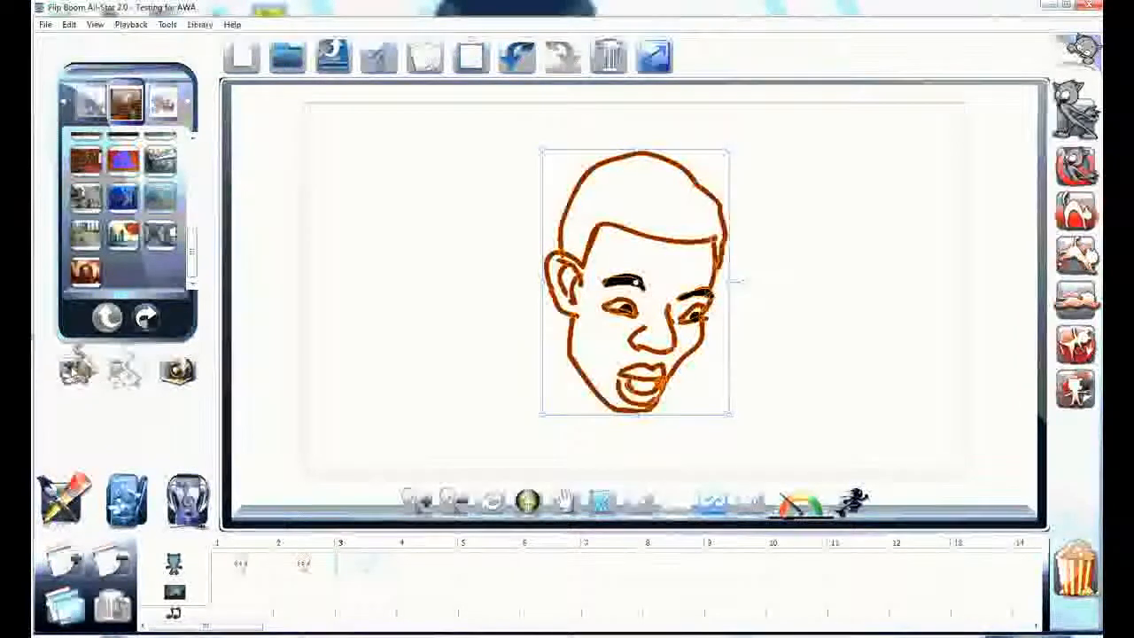
click(76, 373)
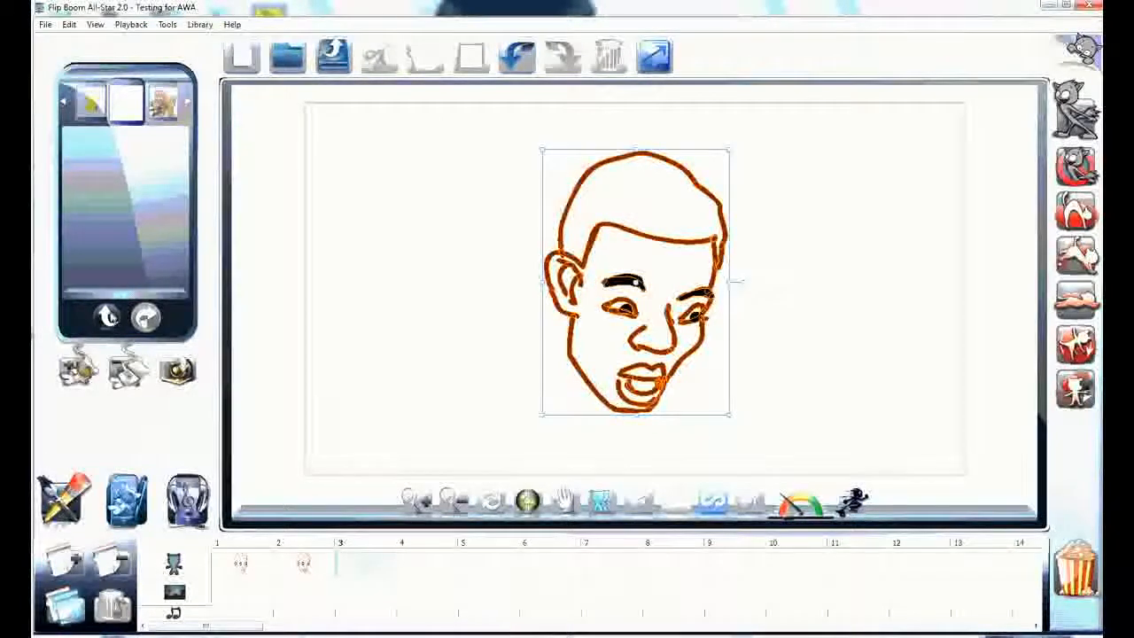
click(107, 318)
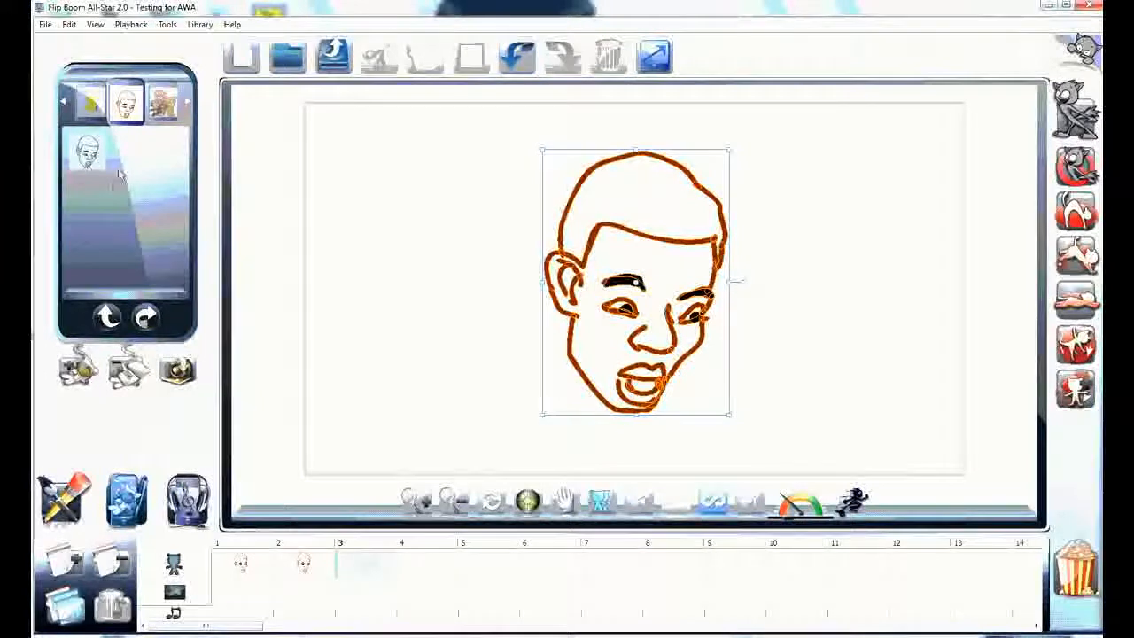
mouse_move(91, 159)
mouse_down()
mouse_move(301, 200)
mouse_move(407, 251)
mouse_up()
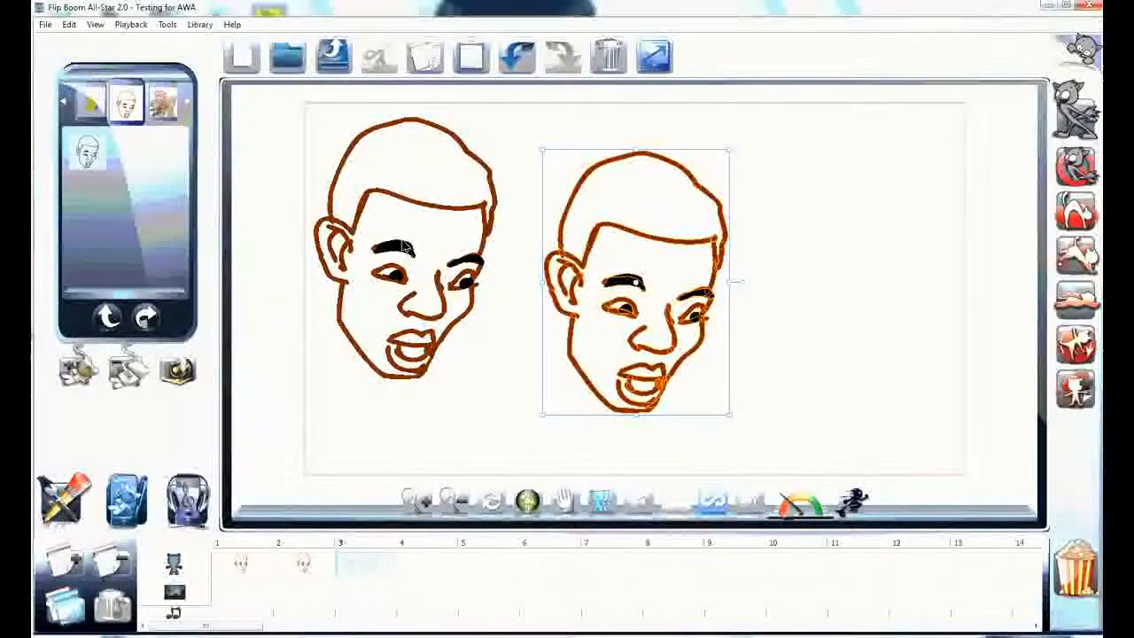
key(ctrl+z)
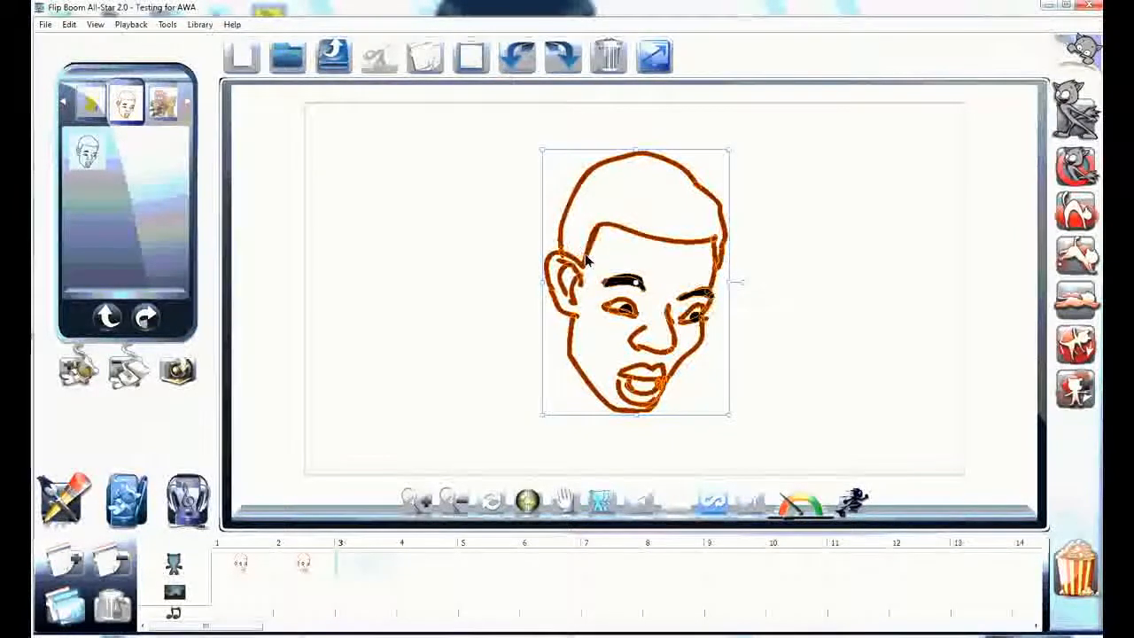
Fill the hair and its outline black and the face, ear and lips light brown on frame 1.
click(235, 570)
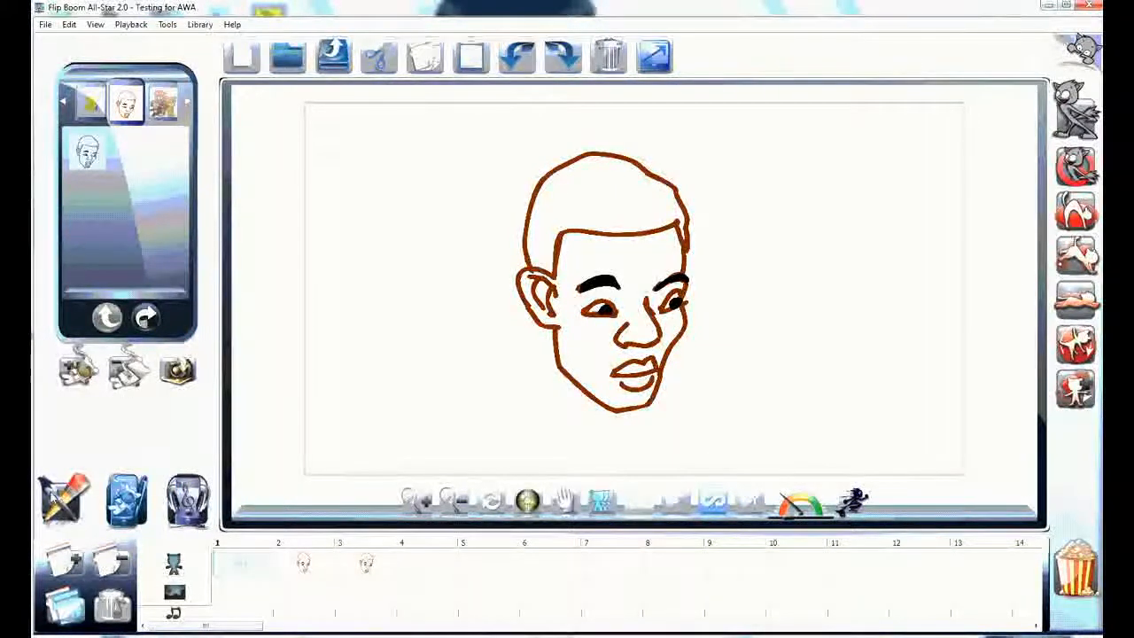
click(62, 496)
click(81, 166)
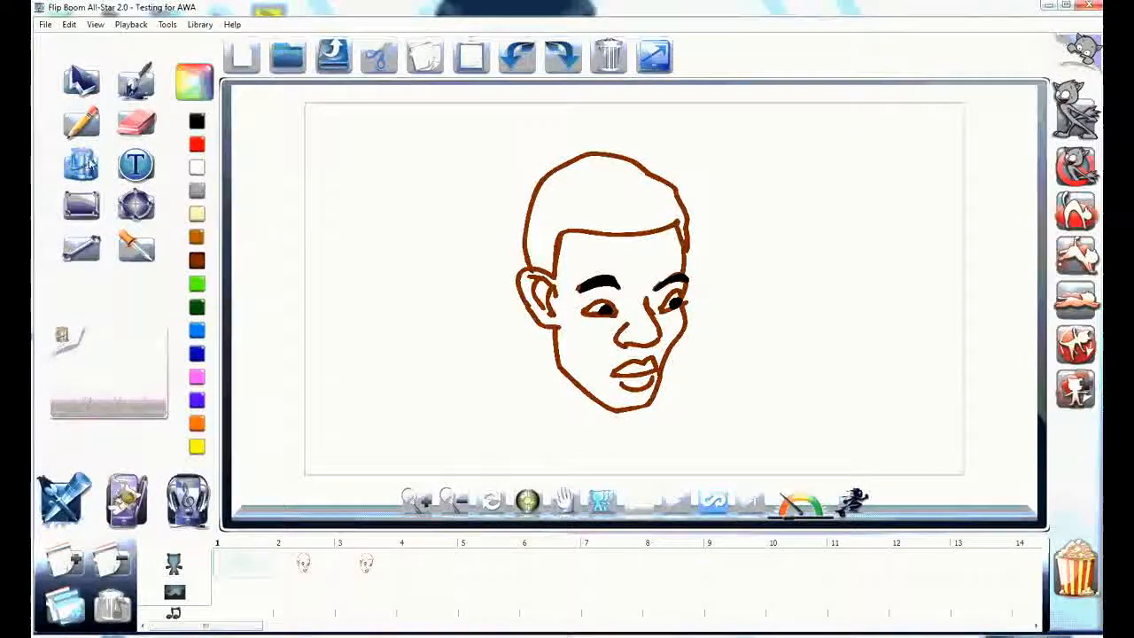
click(610, 182)
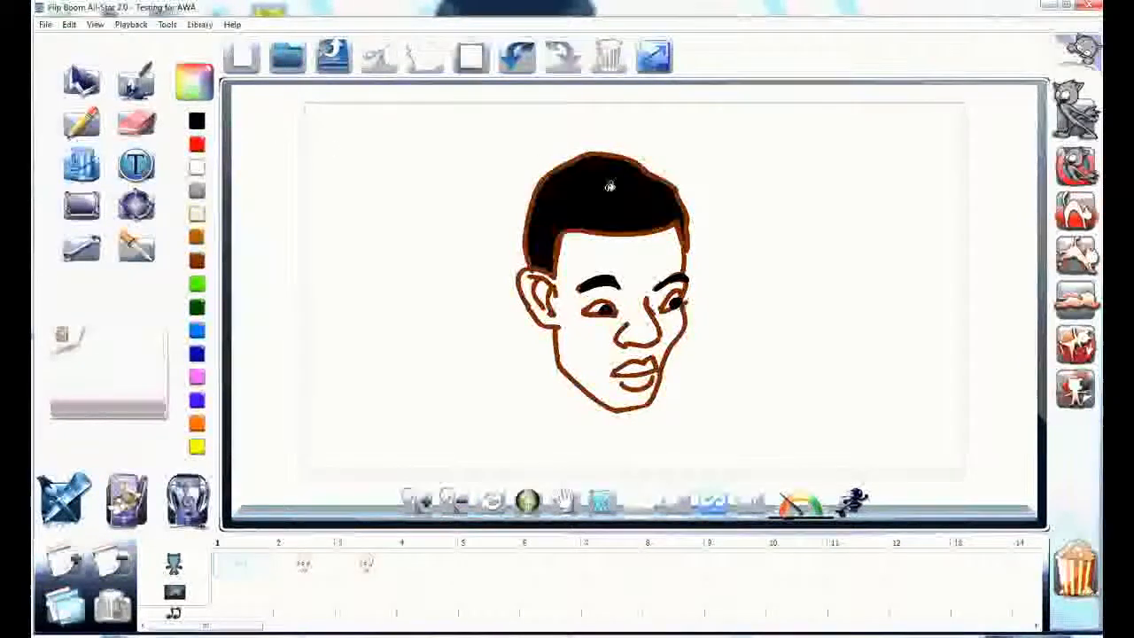
click(662, 217)
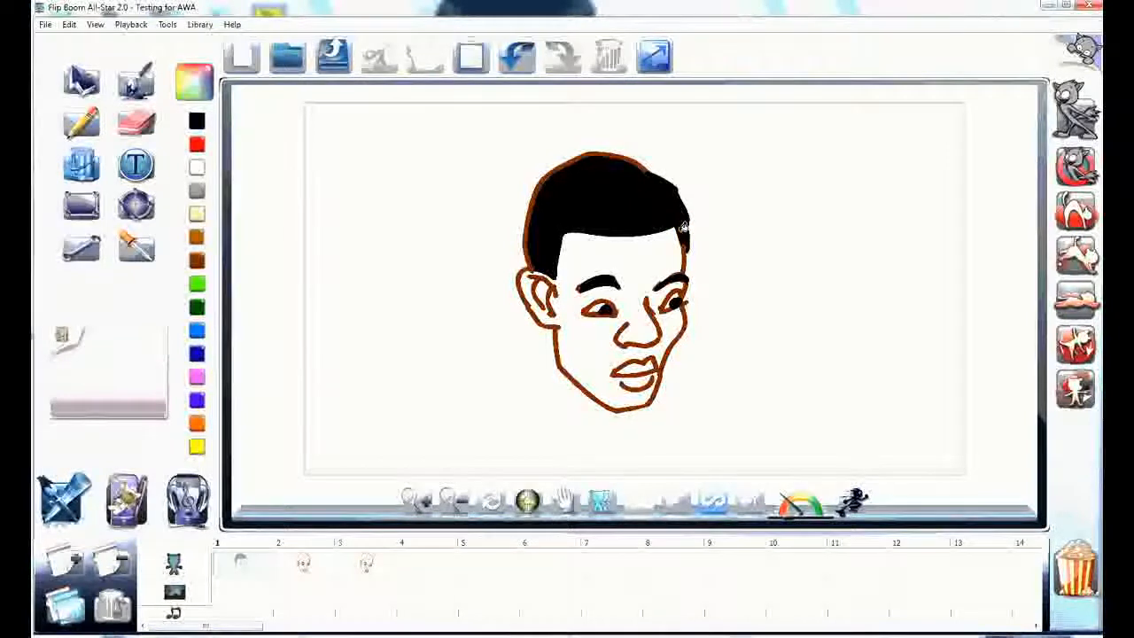
click(590, 160)
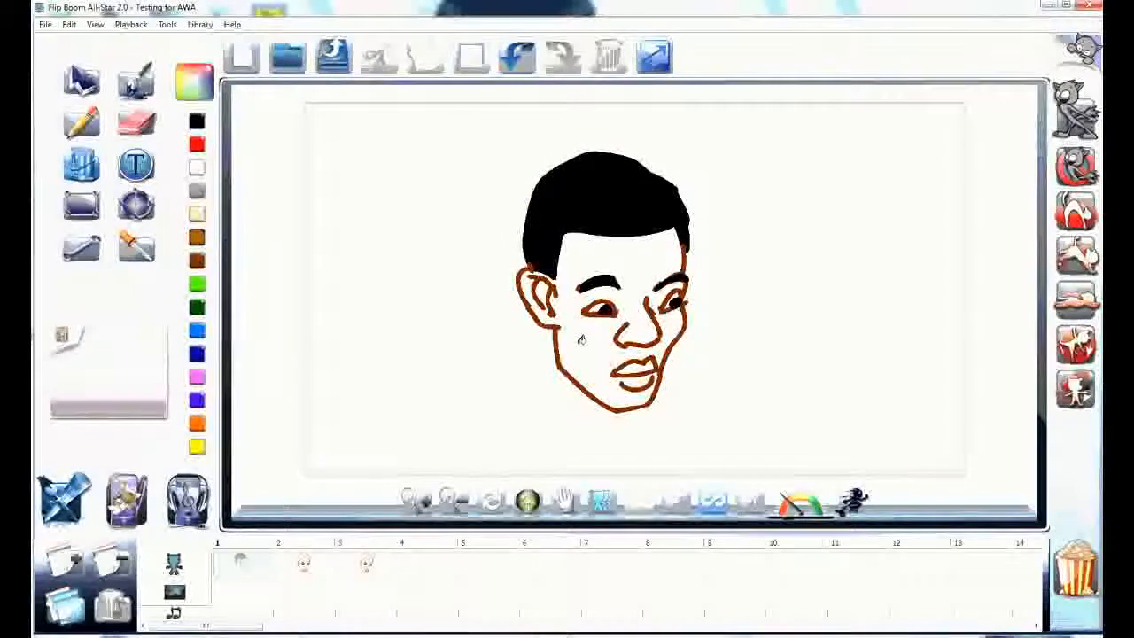
click(634, 258)
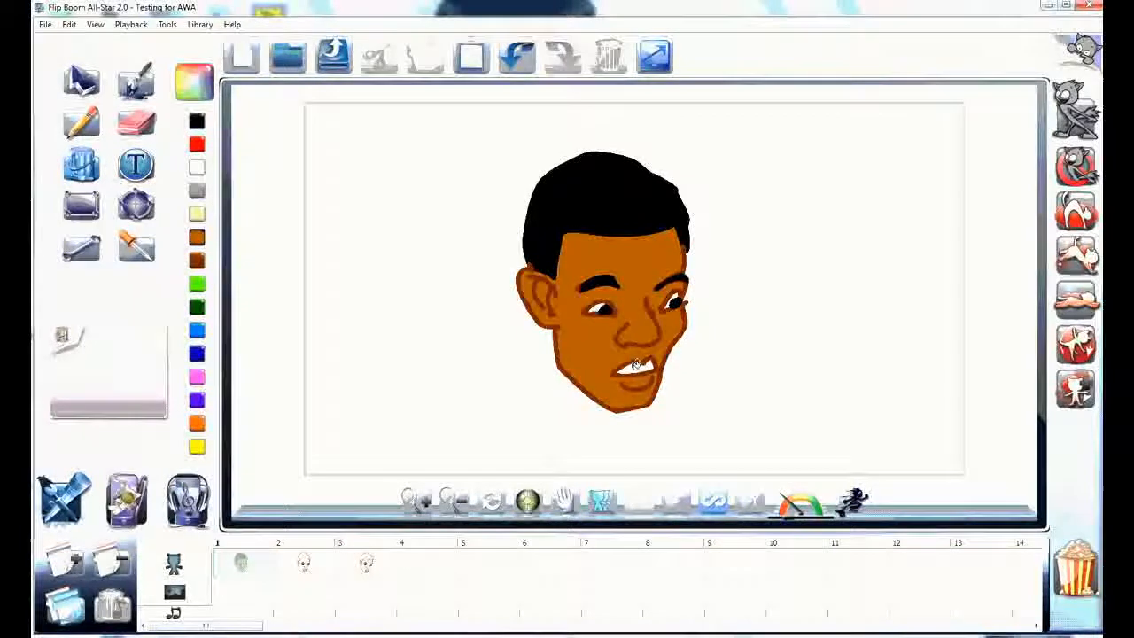
Darken the brown swatch with the colour wheel, and try it as the face fill on frame 2 before undoing the fill.
double_click(197, 238)
click(600, 256)
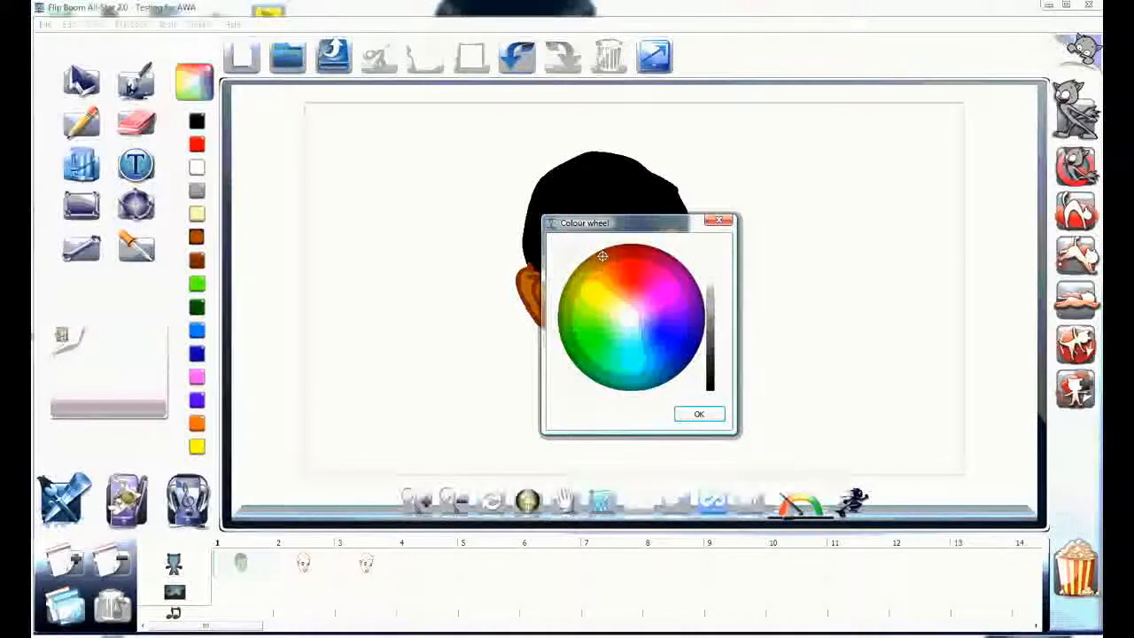
click(699, 414)
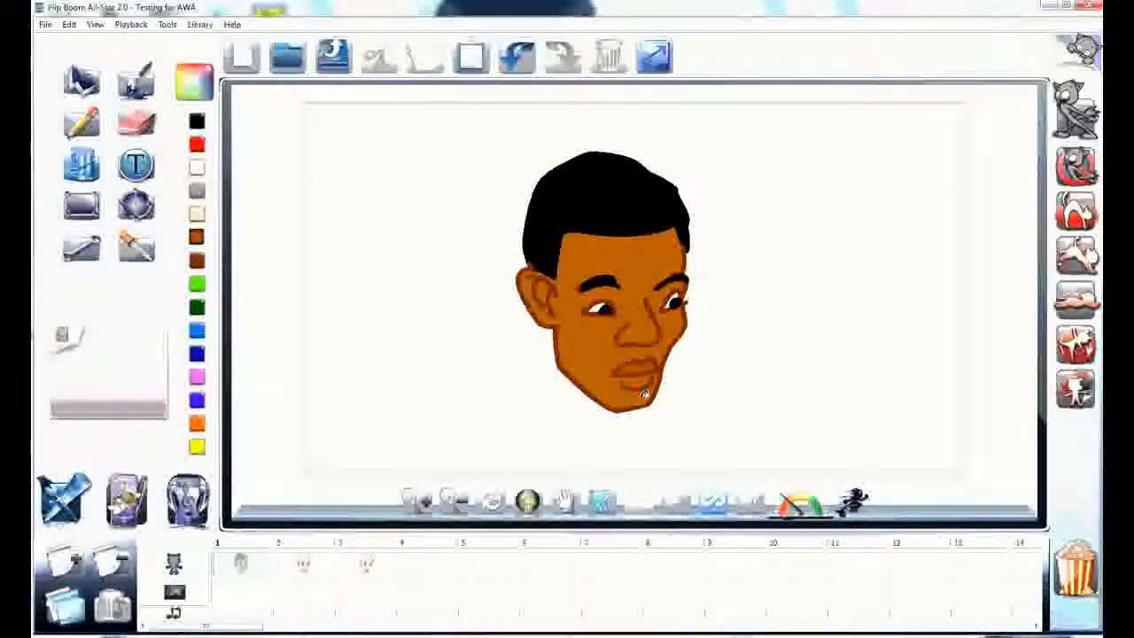
click(317, 565)
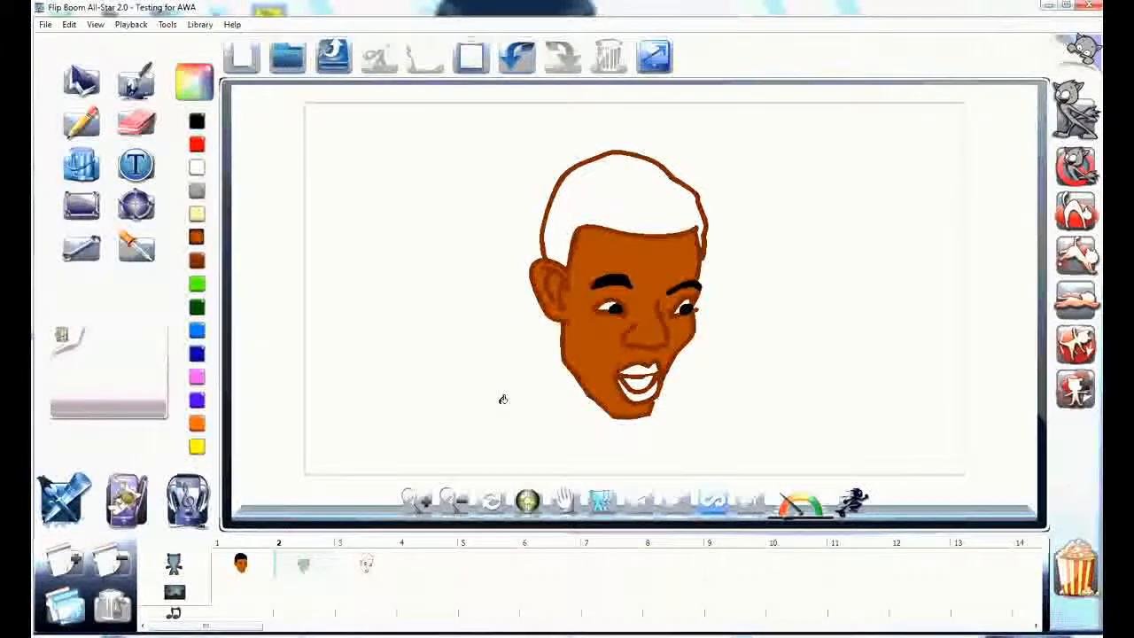
key(ctrl+z)
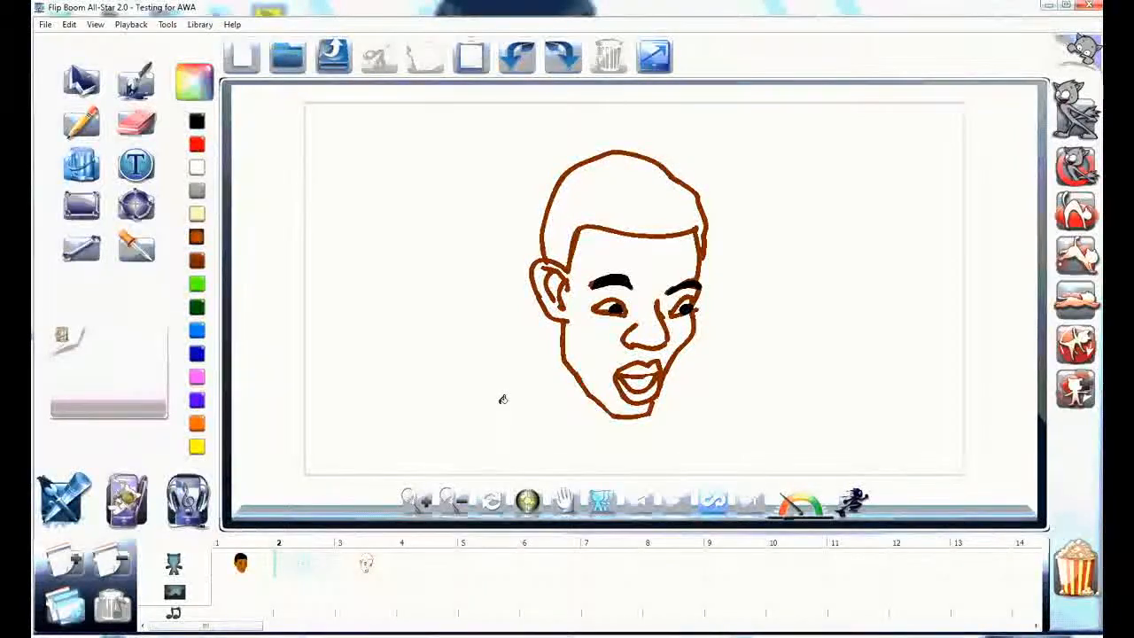
Sample the skin brown from frame 1 and fill the face, ear and lips with it on frames 2 and 3.
click(254, 570)
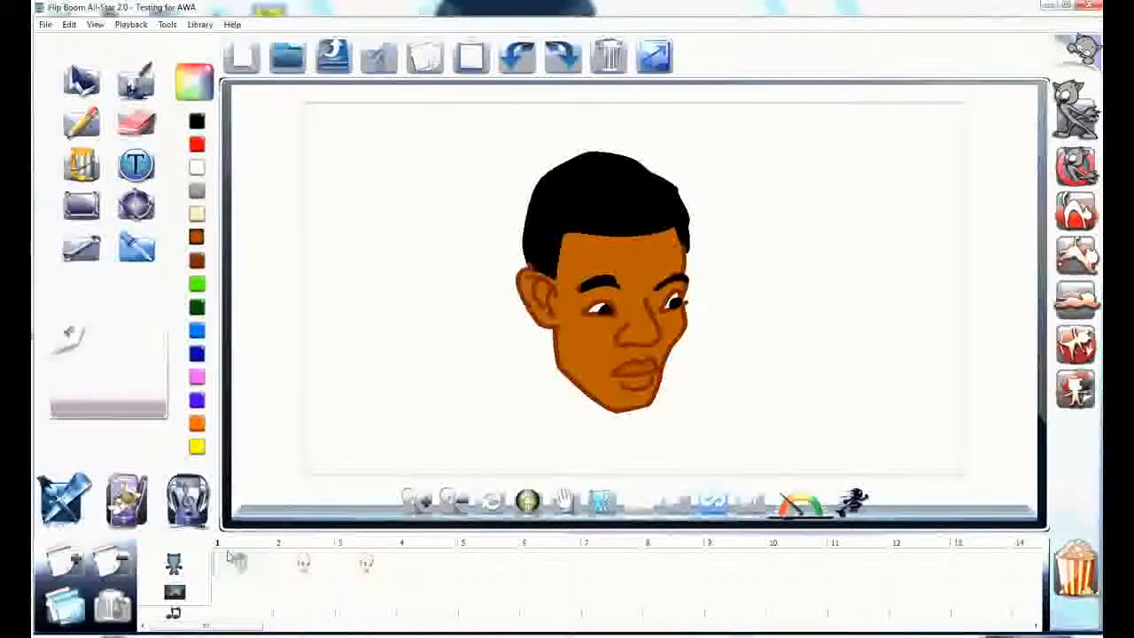
click(303, 562)
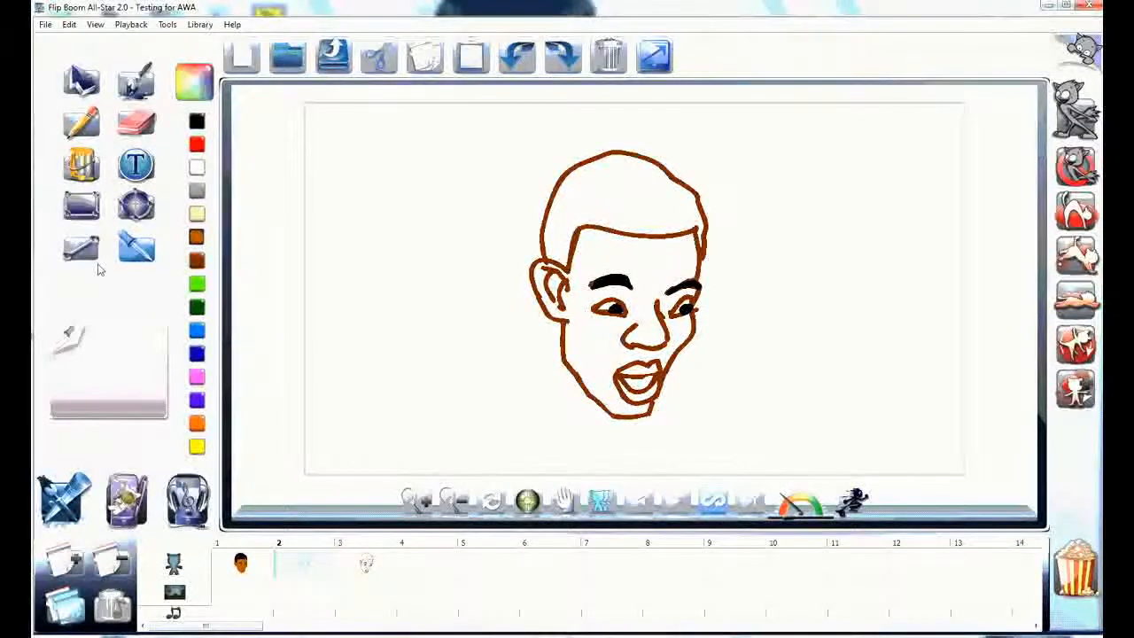
click(95, 169)
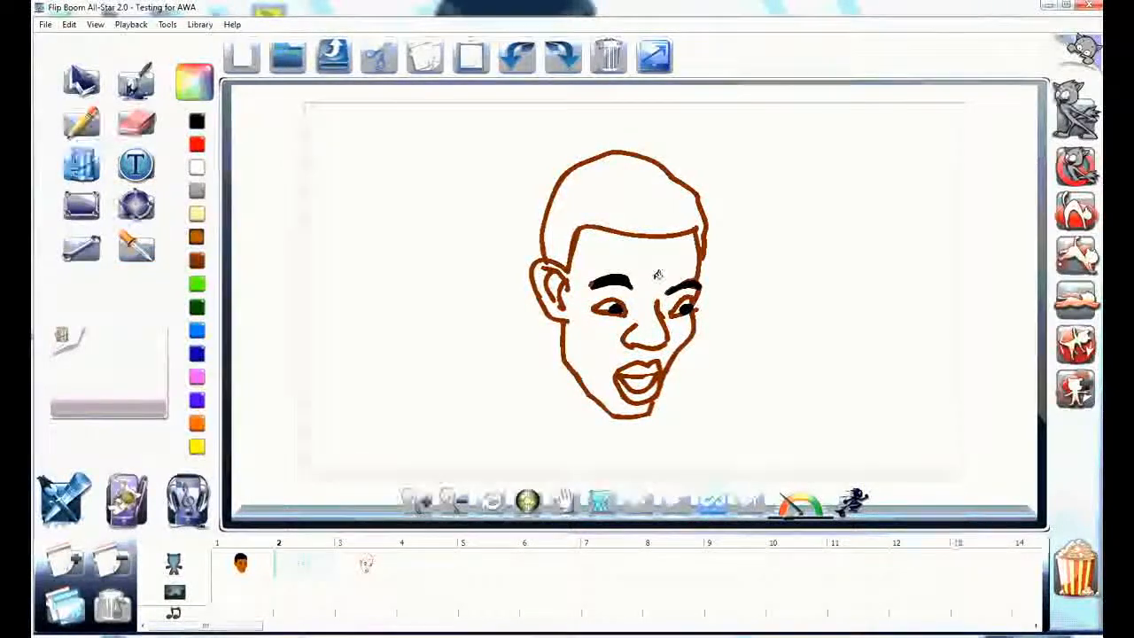
click(644, 266)
click(644, 357)
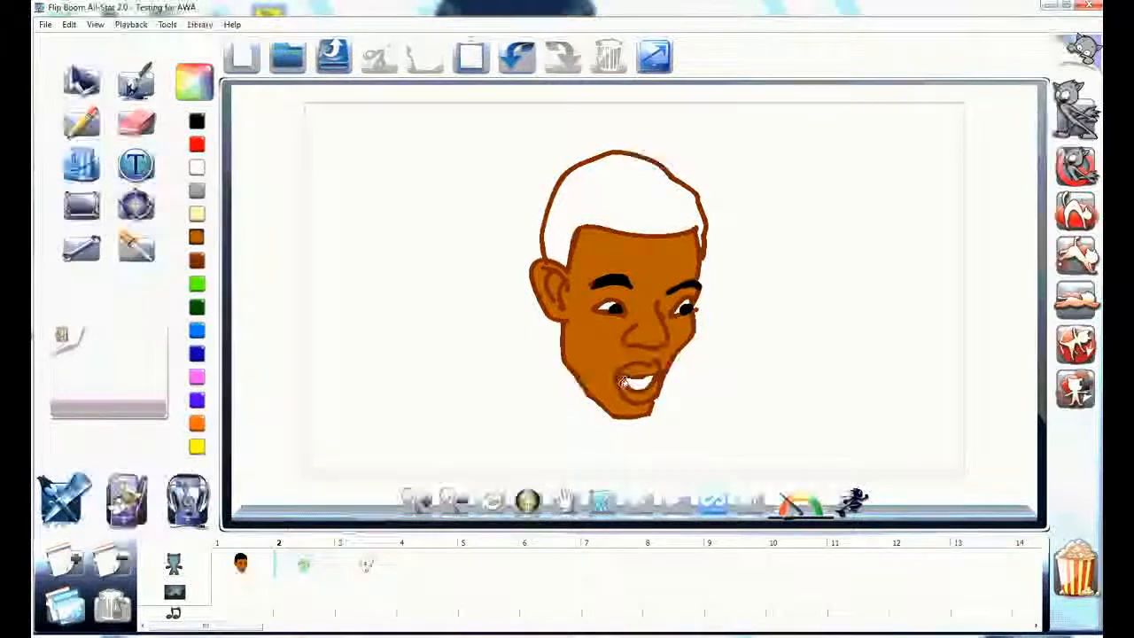
click(377, 545)
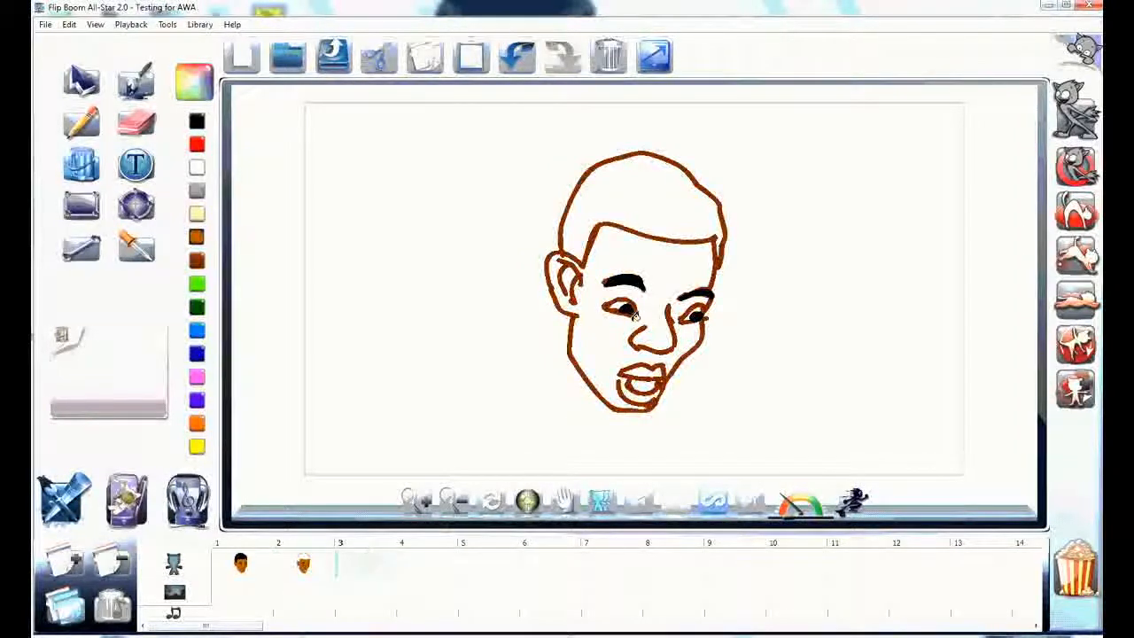
click(665, 253)
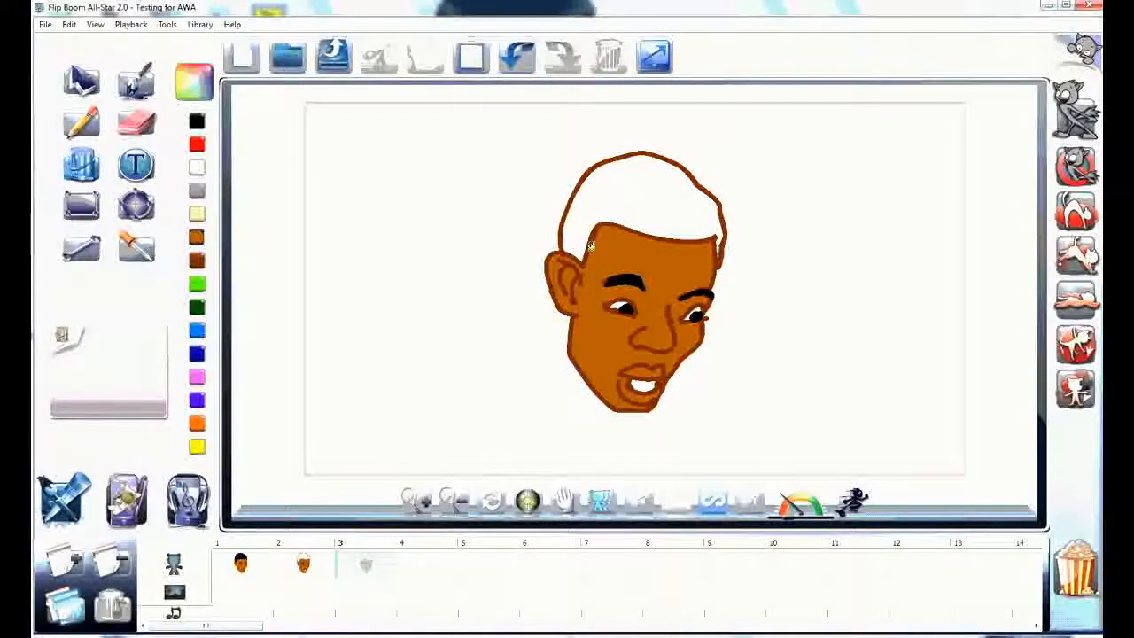
Fill the hair and its outline black on frame 2.
click(288, 567)
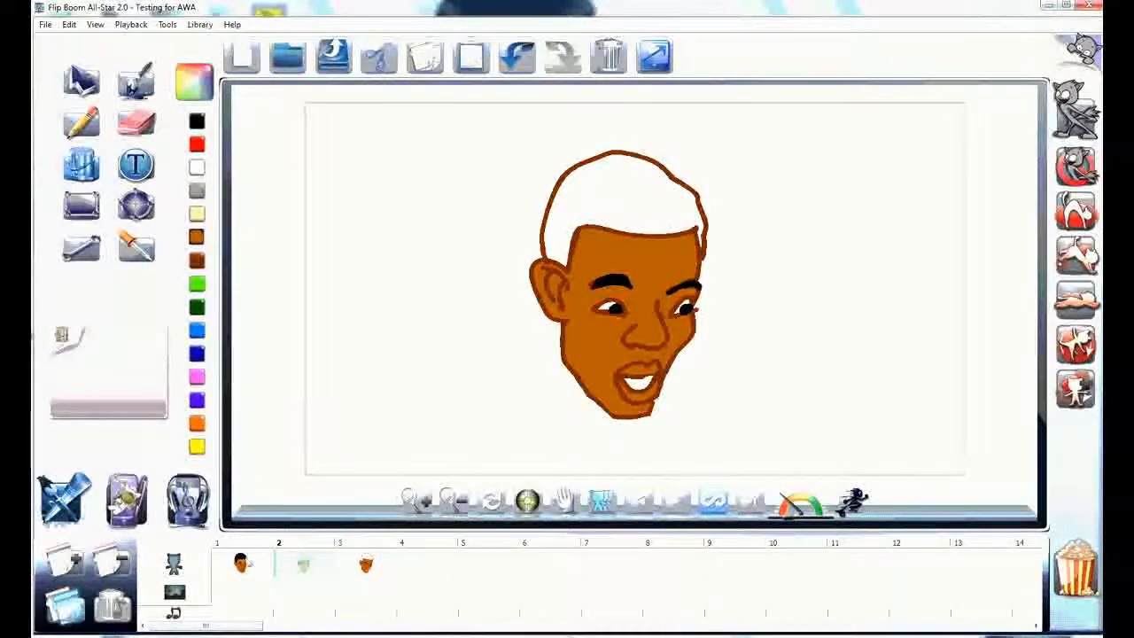
click(196, 122)
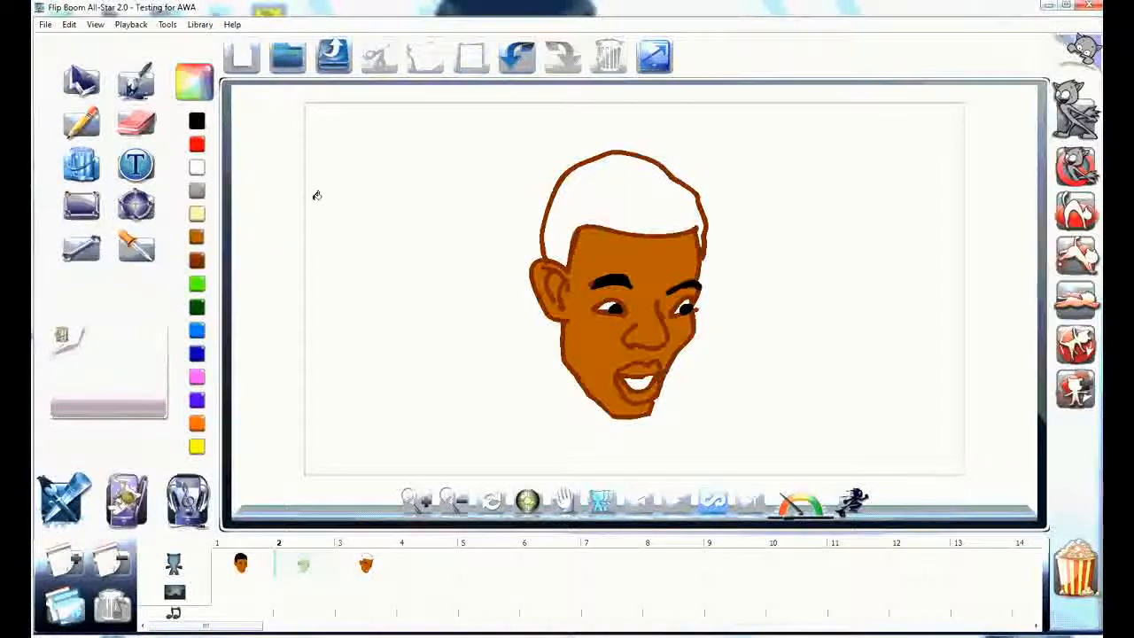
click(615, 184)
click(571, 165)
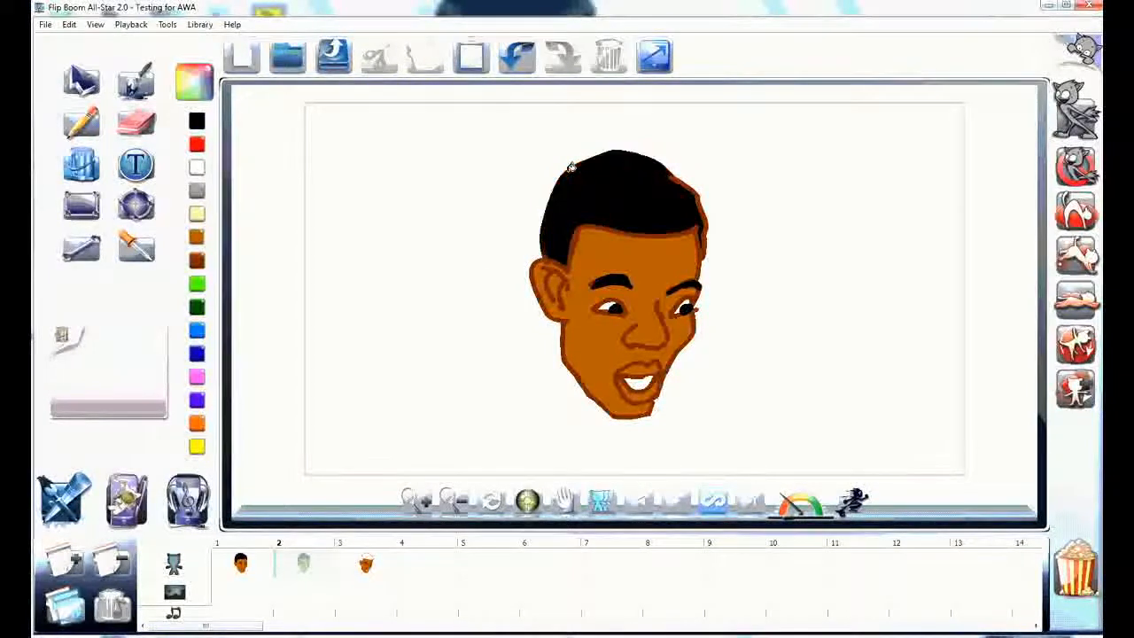
click(645, 230)
click(688, 183)
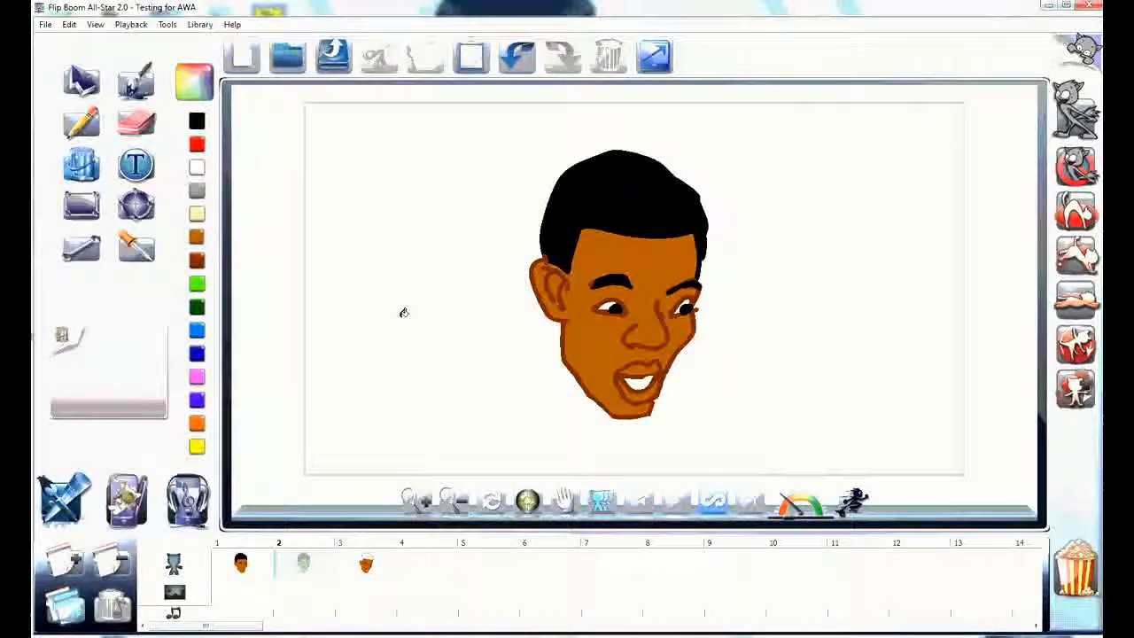
Fill the hair and its outline black on frame 3.
click(382, 571)
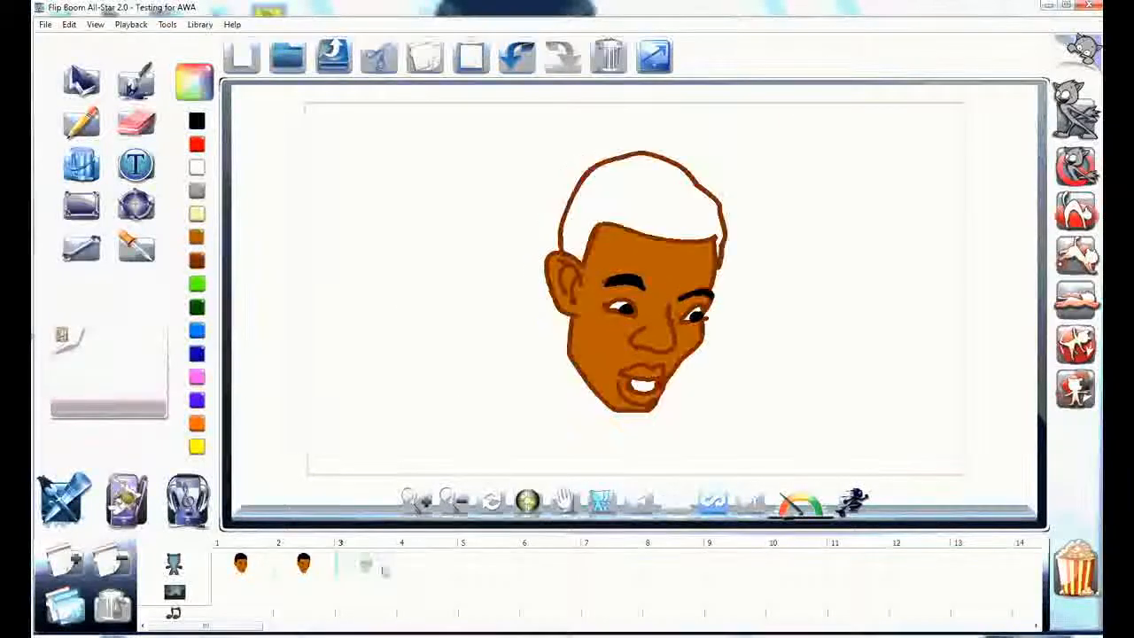
click(572, 200)
click(599, 224)
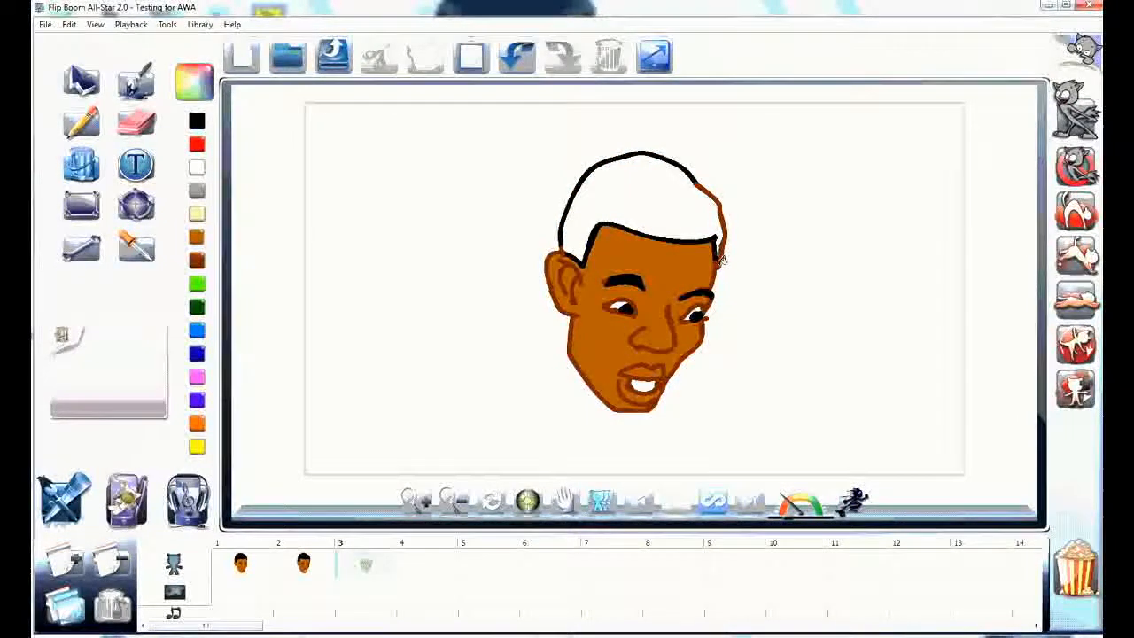
click(716, 196)
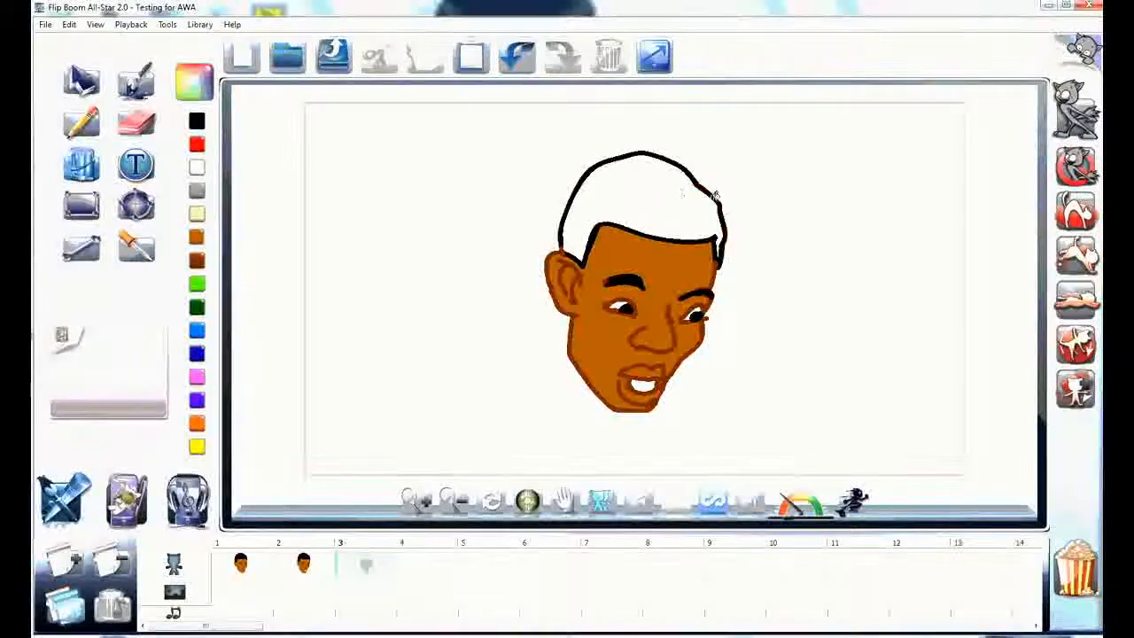
click(647, 182)
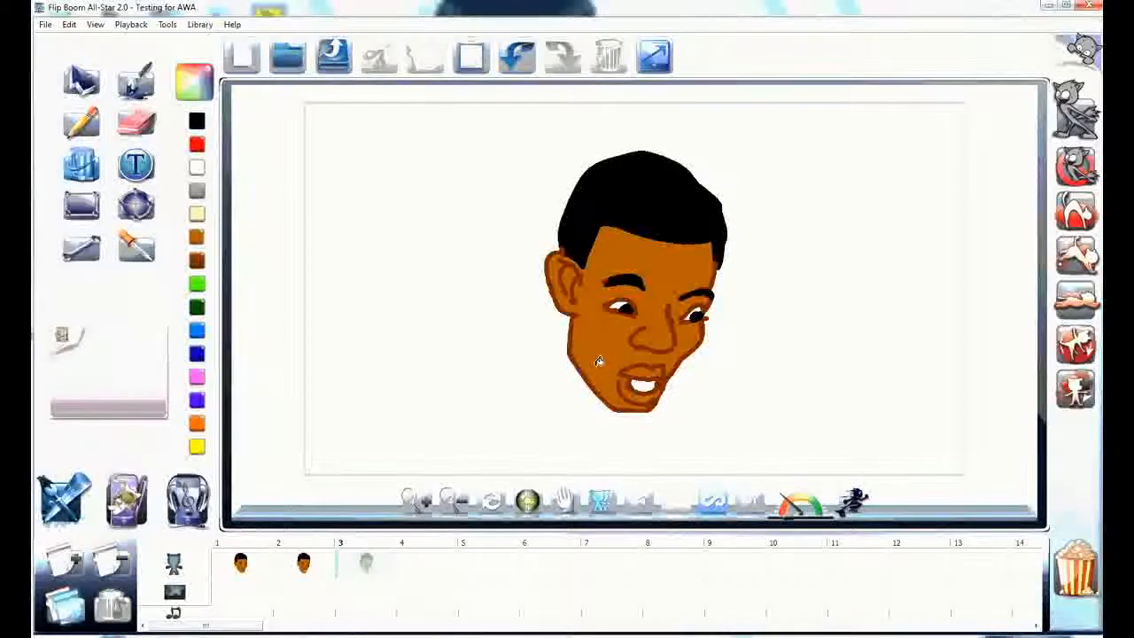
Flip through the three coloured head frames and preview the looping animation on the canvas.
click(652, 506)
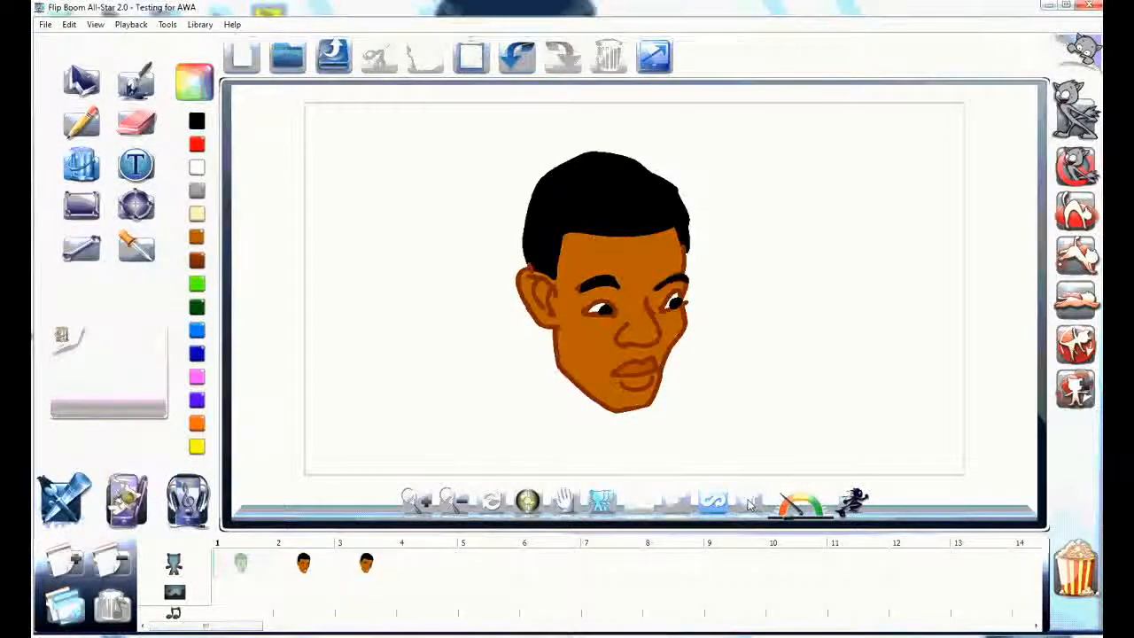
click(752, 502)
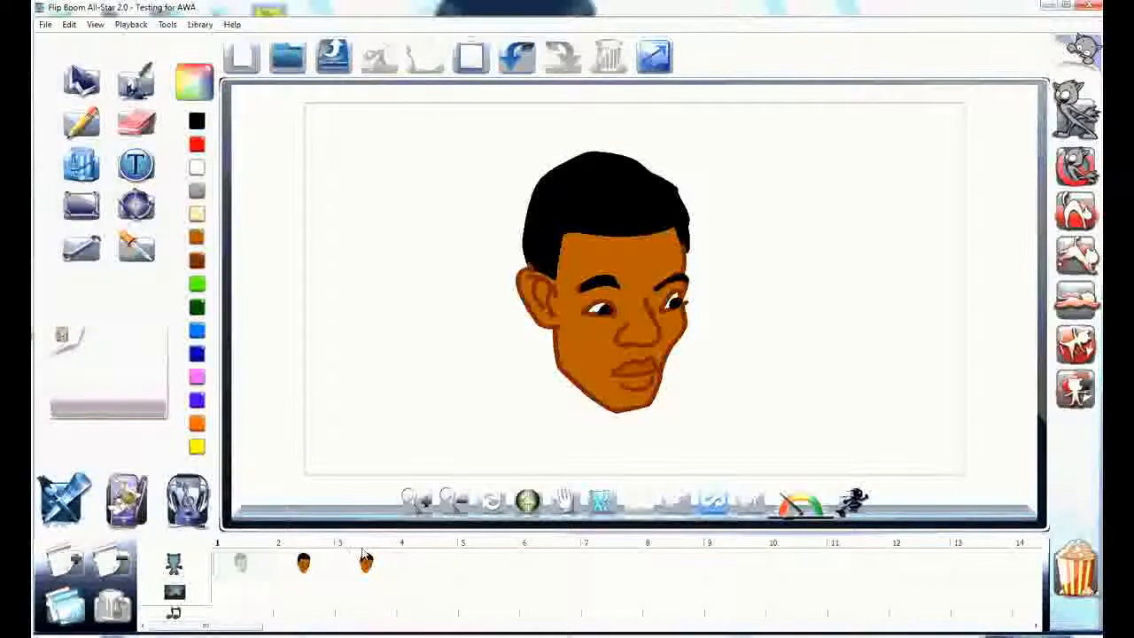
click(568, 505)
drag(736, 334, 794, 334)
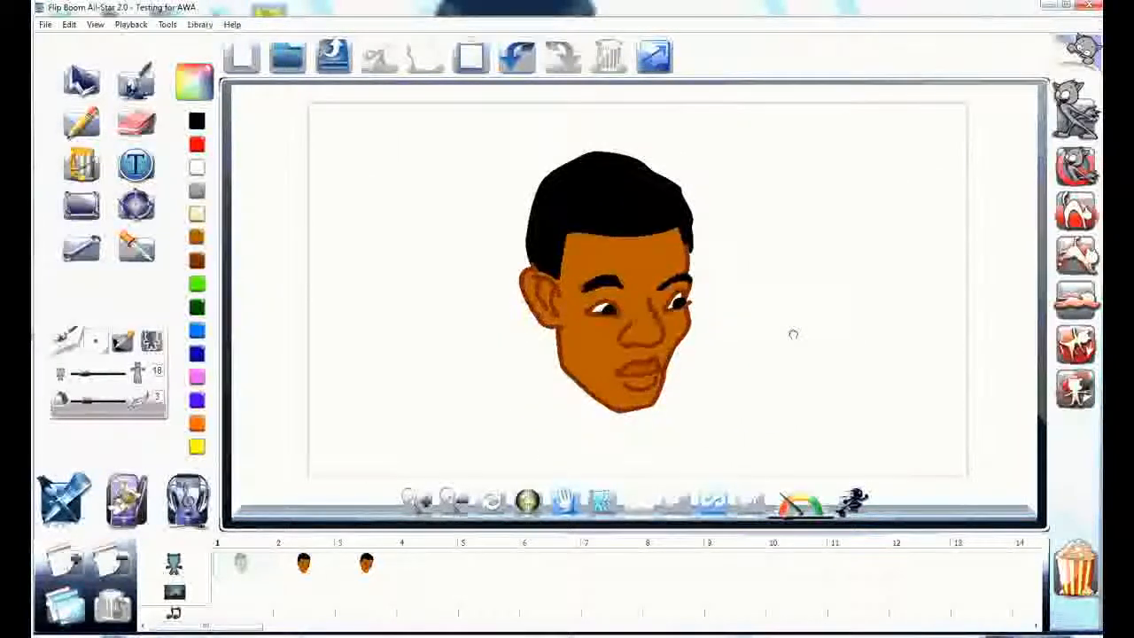
click(673, 507)
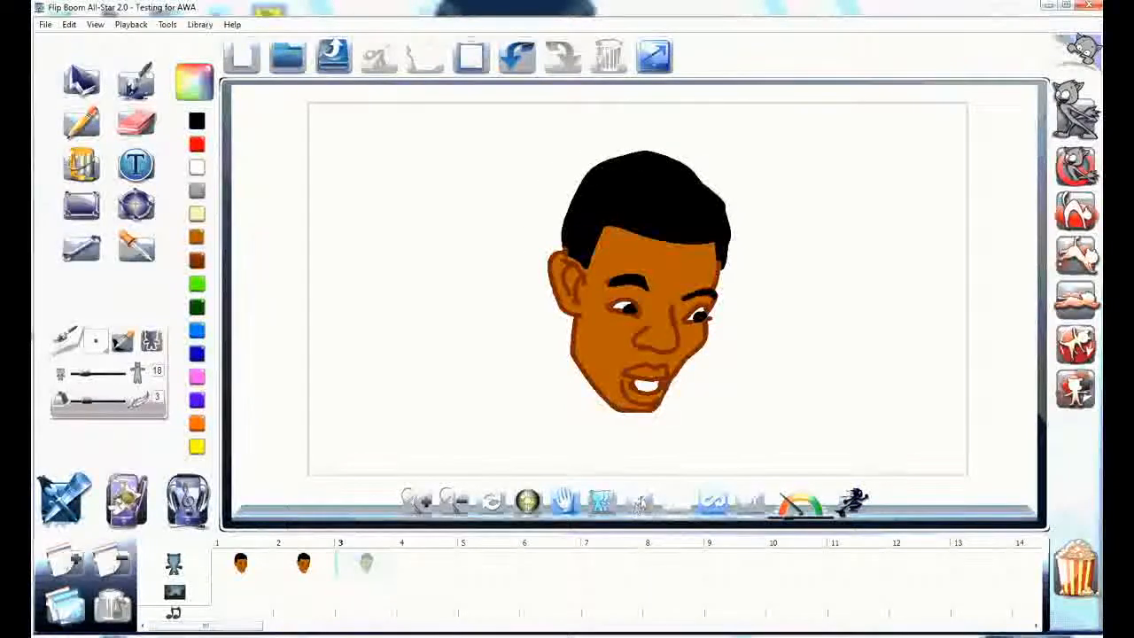
click(643, 506)
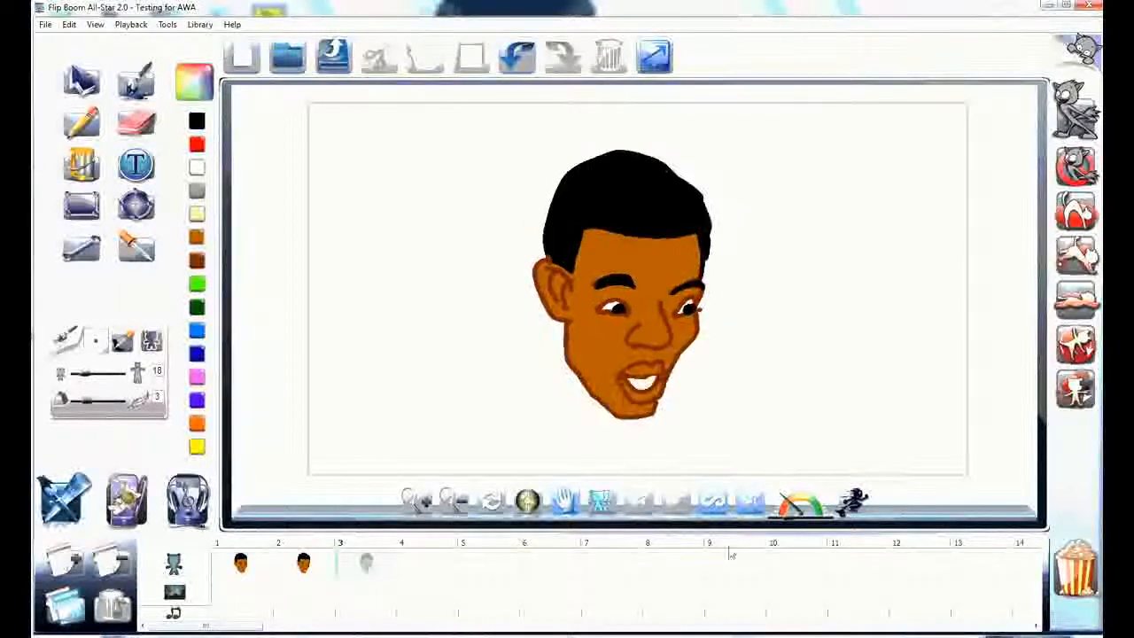
click(750, 503)
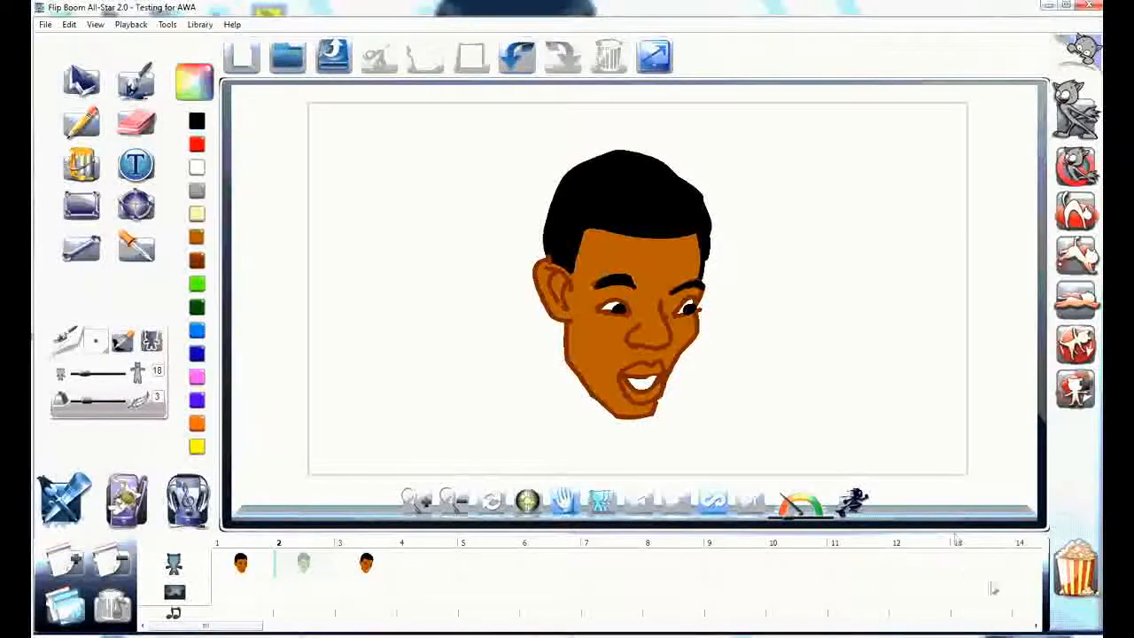
Publish frames 1 to 3 as a QuickTime movie named AWATST on the Desktop, and play it on loop in the preview.
click(1076, 571)
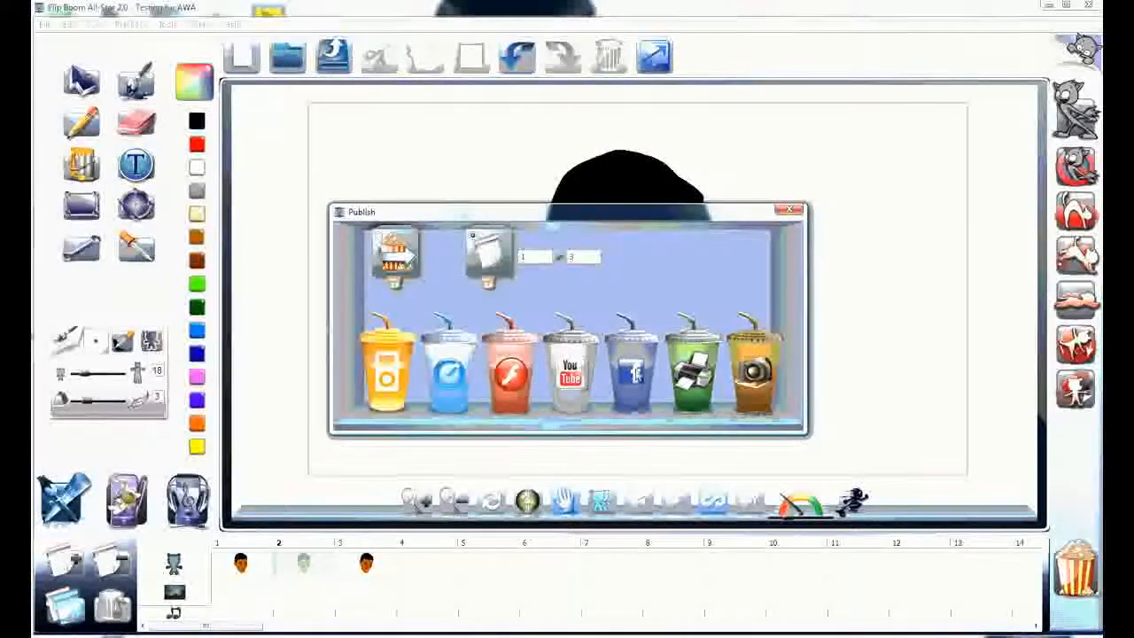
click(452, 375)
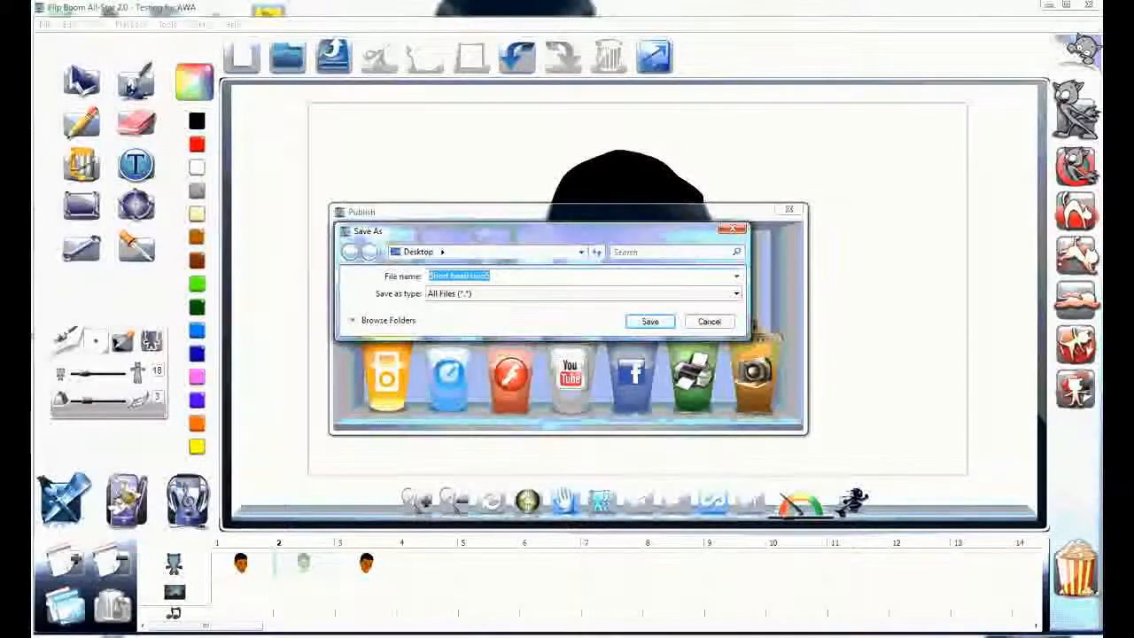
text(AWA)
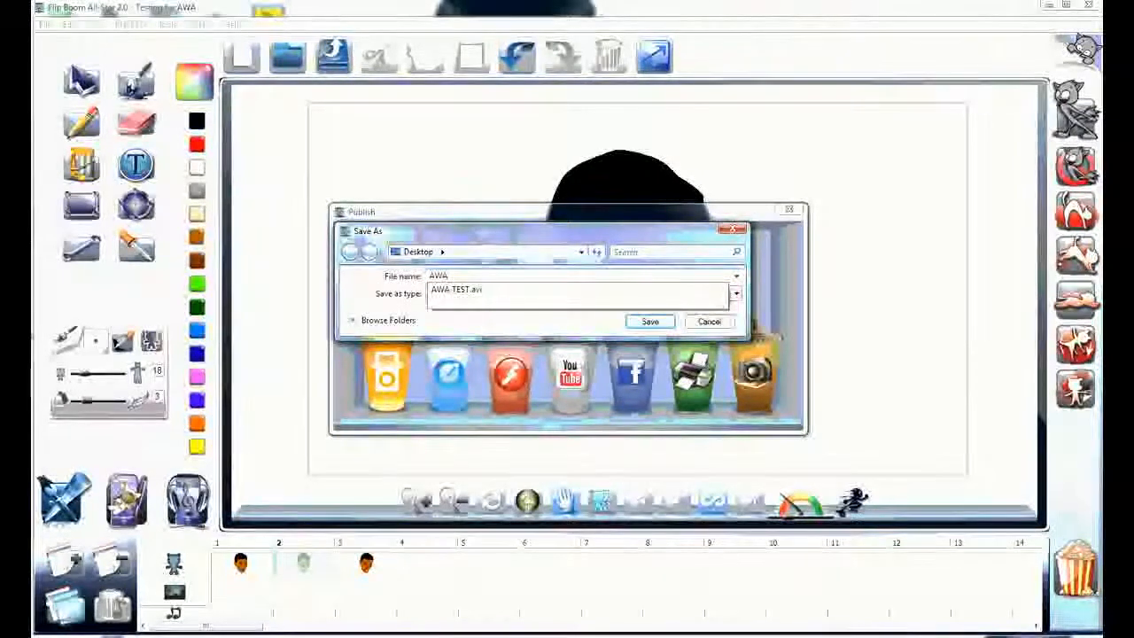
text(TST)
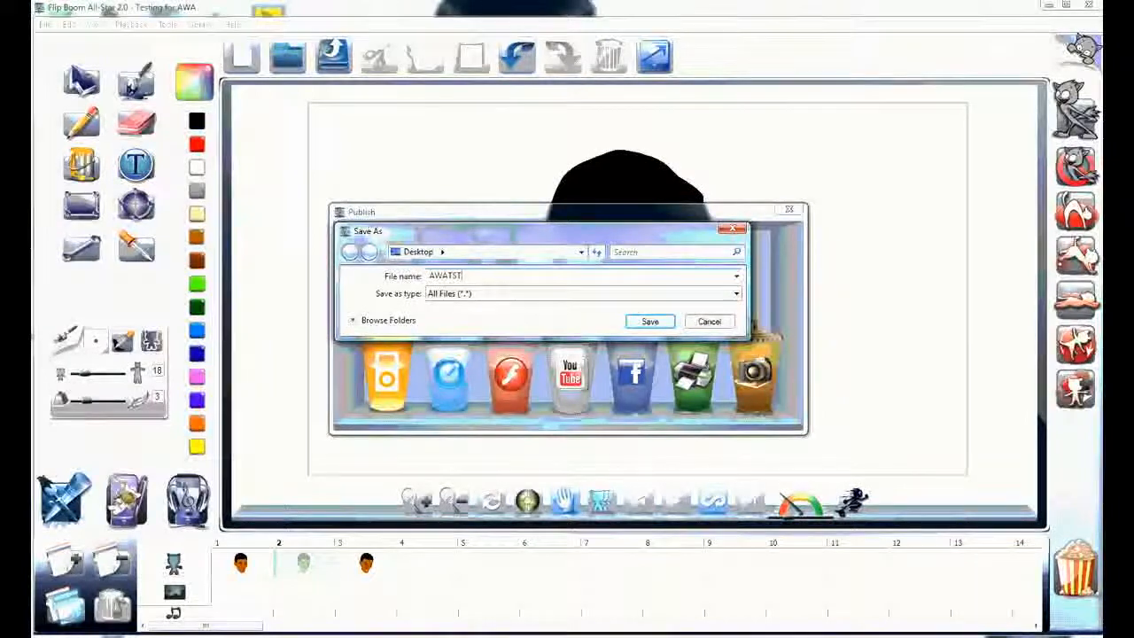
click(654, 324)
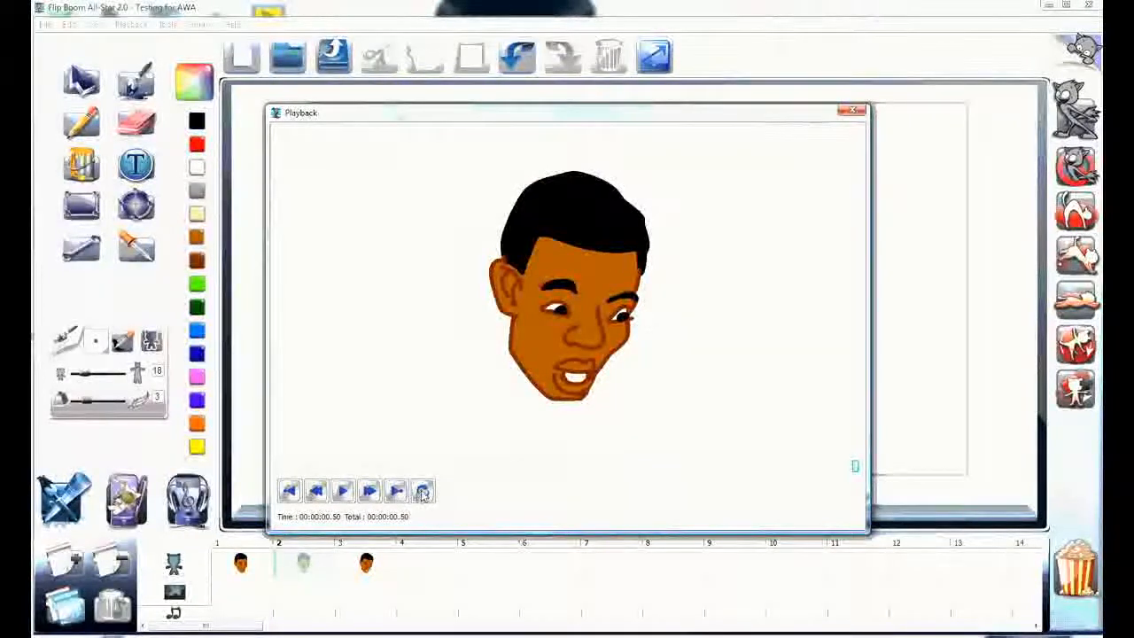
click(344, 492)
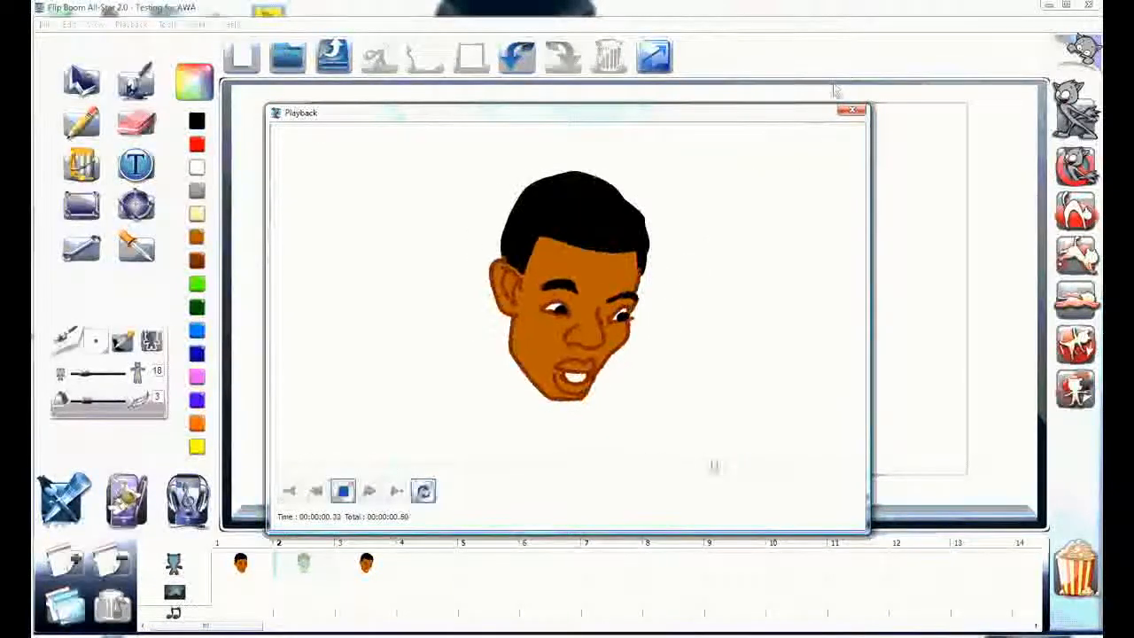
click(852, 110)
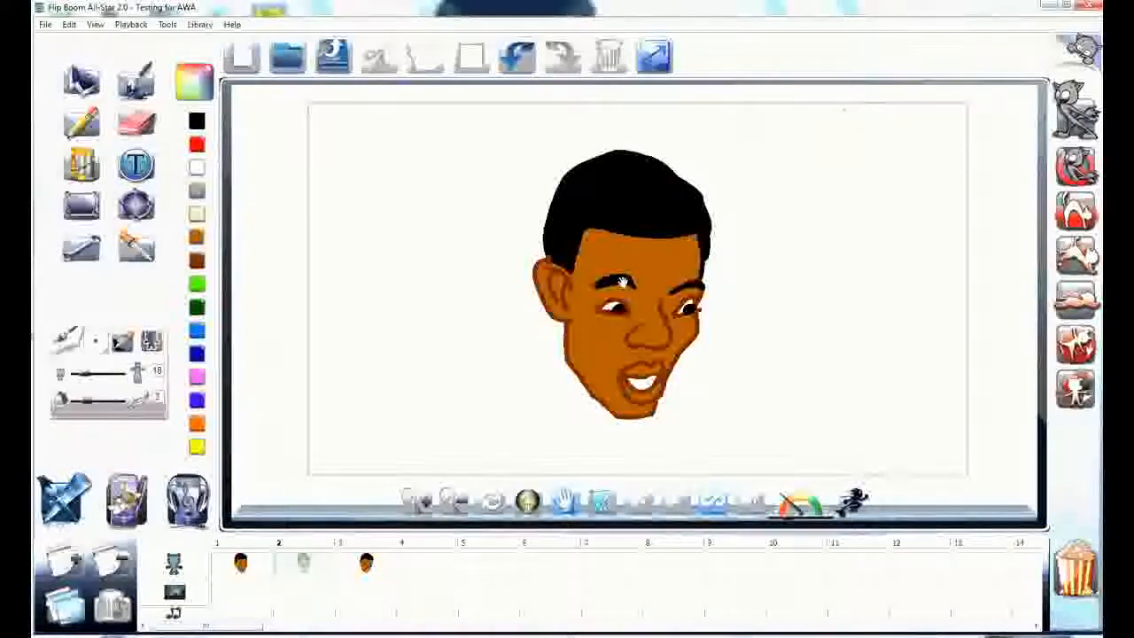
Go to frame 1 and look through the library's template categories for background artwork.
click(244, 565)
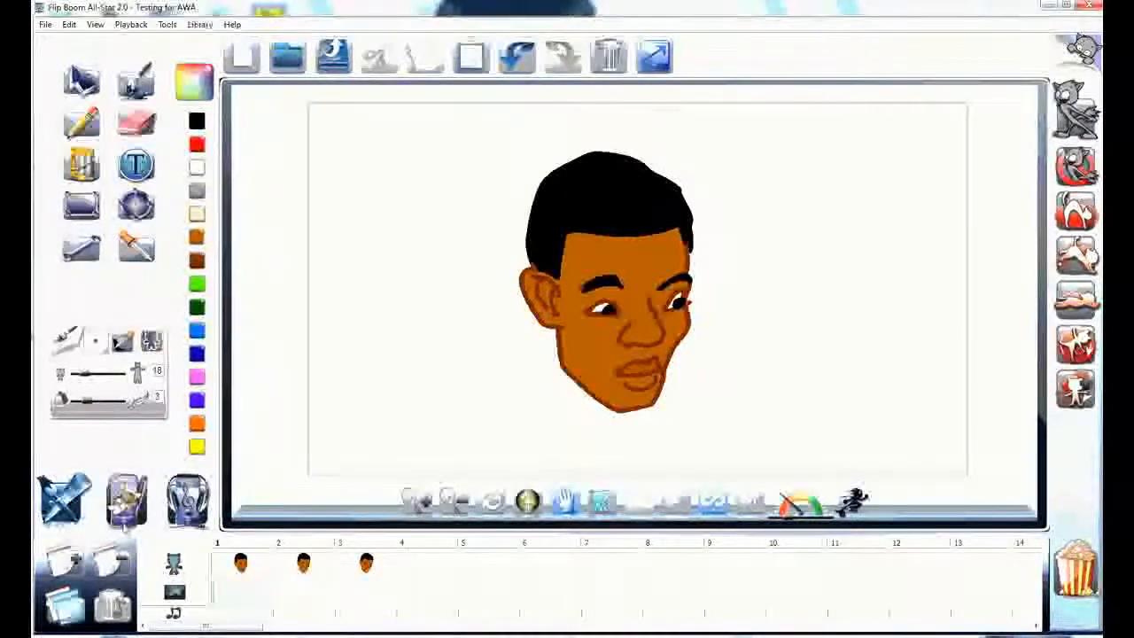
click(127, 500)
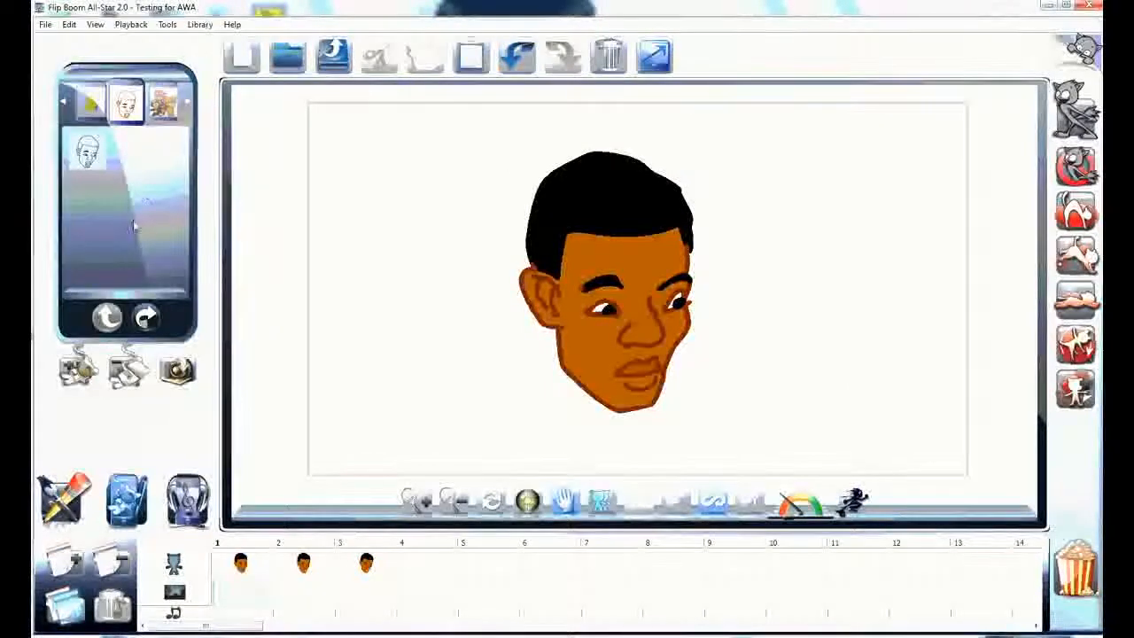
click(64, 104)
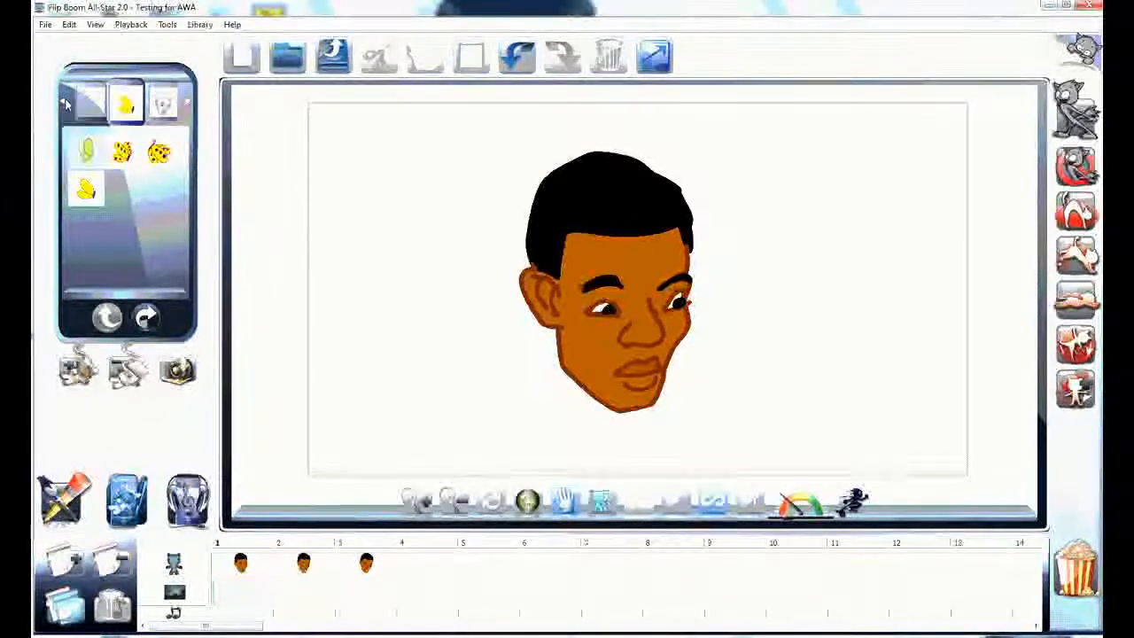
click(65, 104)
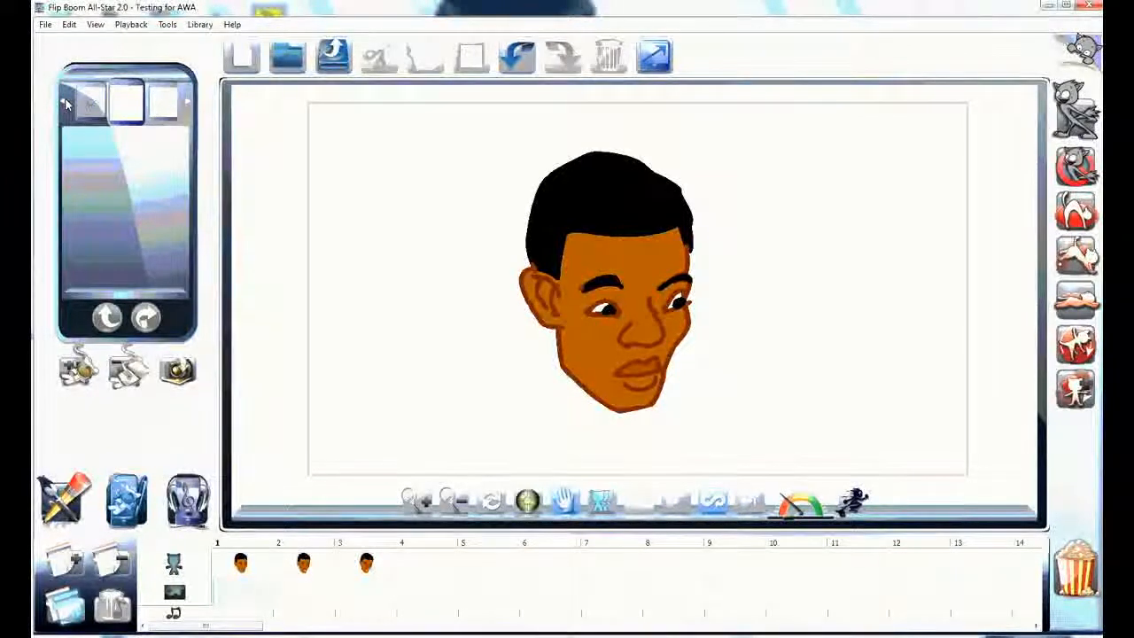
click(64, 104)
click(65, 104)
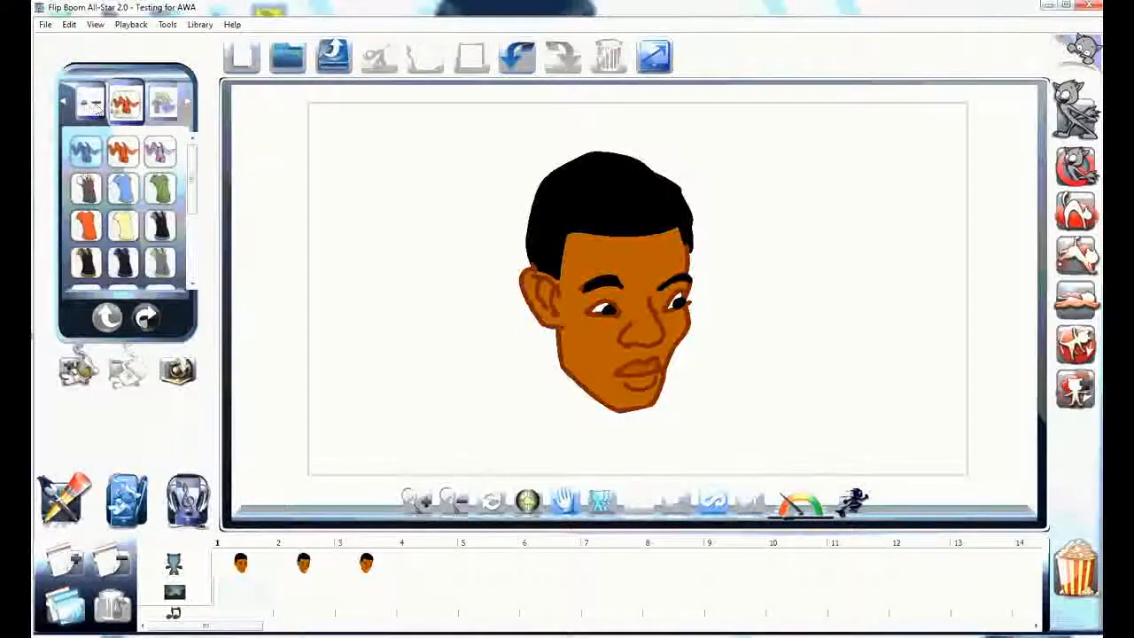
click(65, 104)
click(65, 104)
click(65, 104)
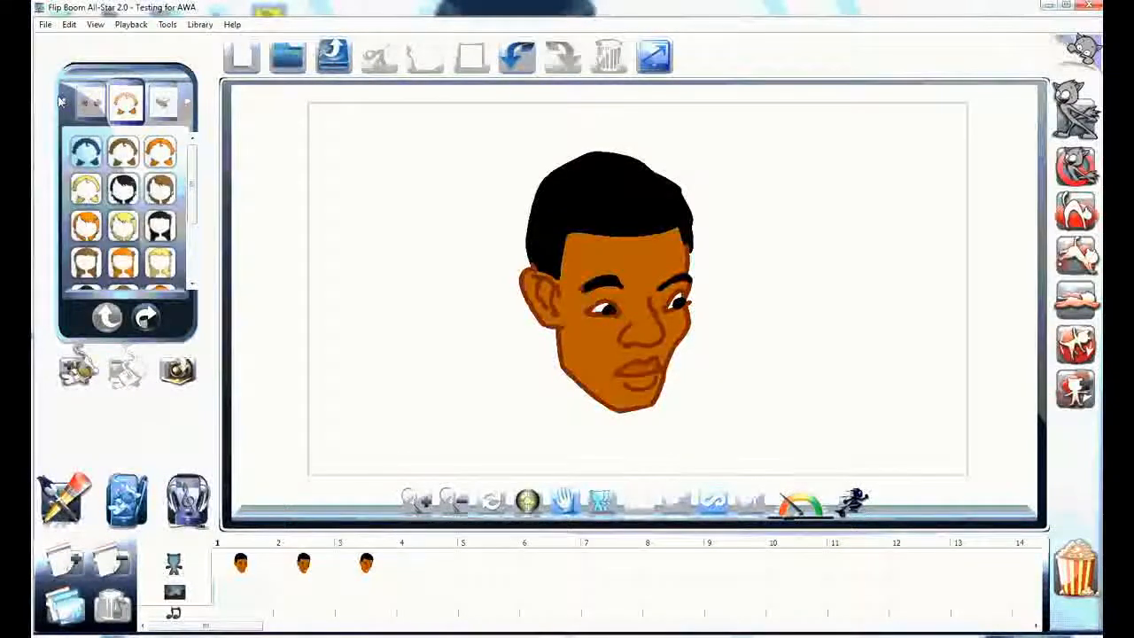
click(62, 102)
click(64, 104)
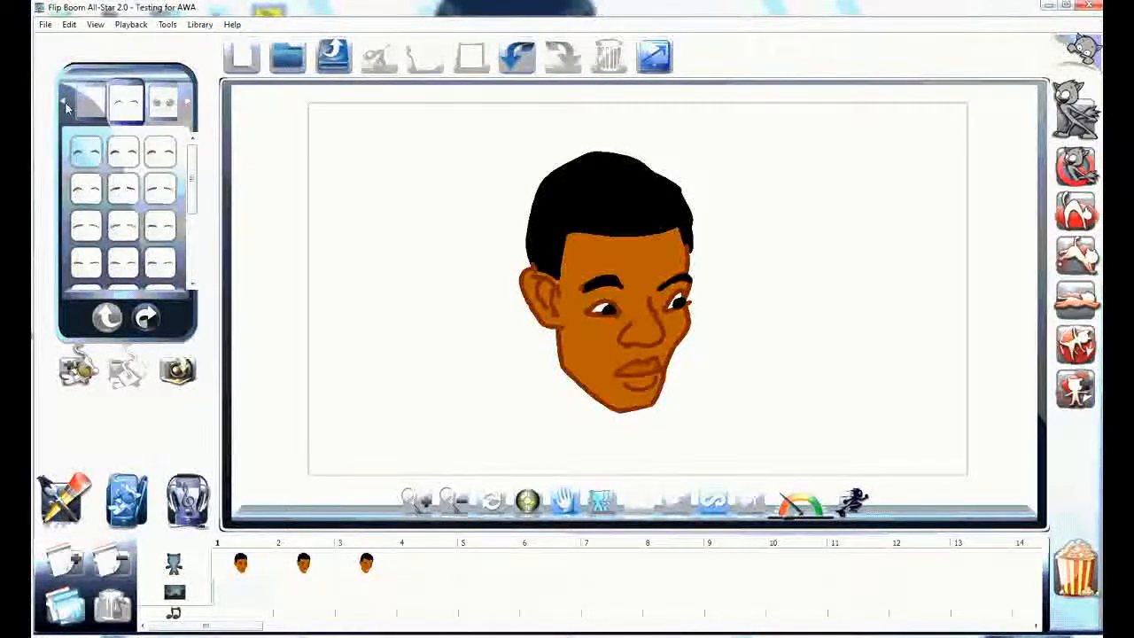
click(65, 103)
click(65, 103)
click(65, 102)
click(65, 103)
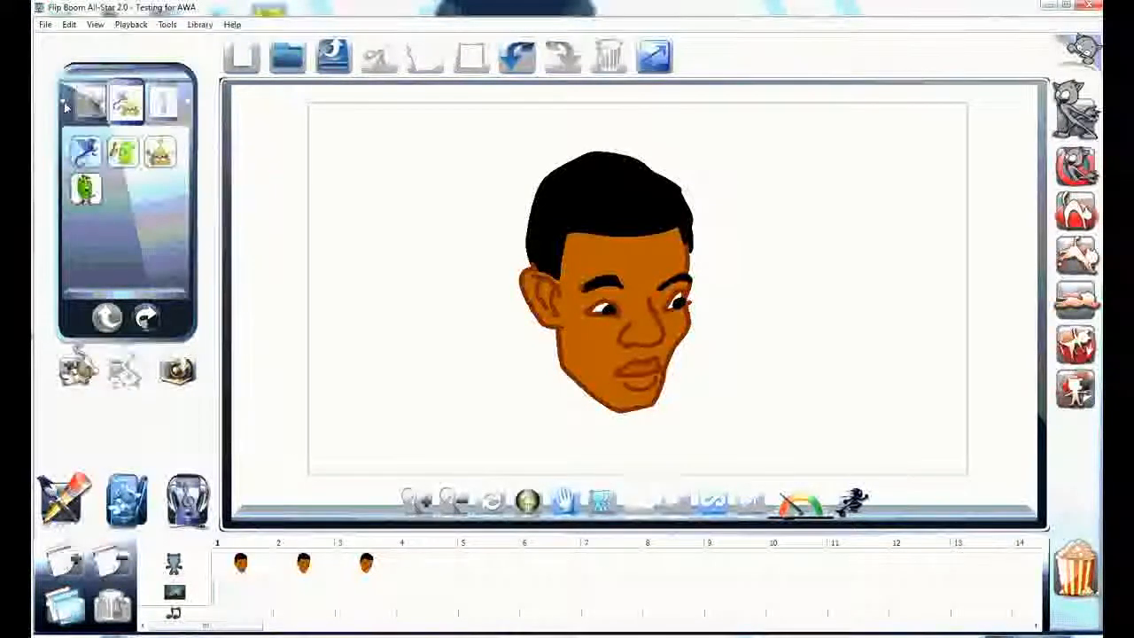
click(65, 103)
click(64, 103)
click(62, 104)
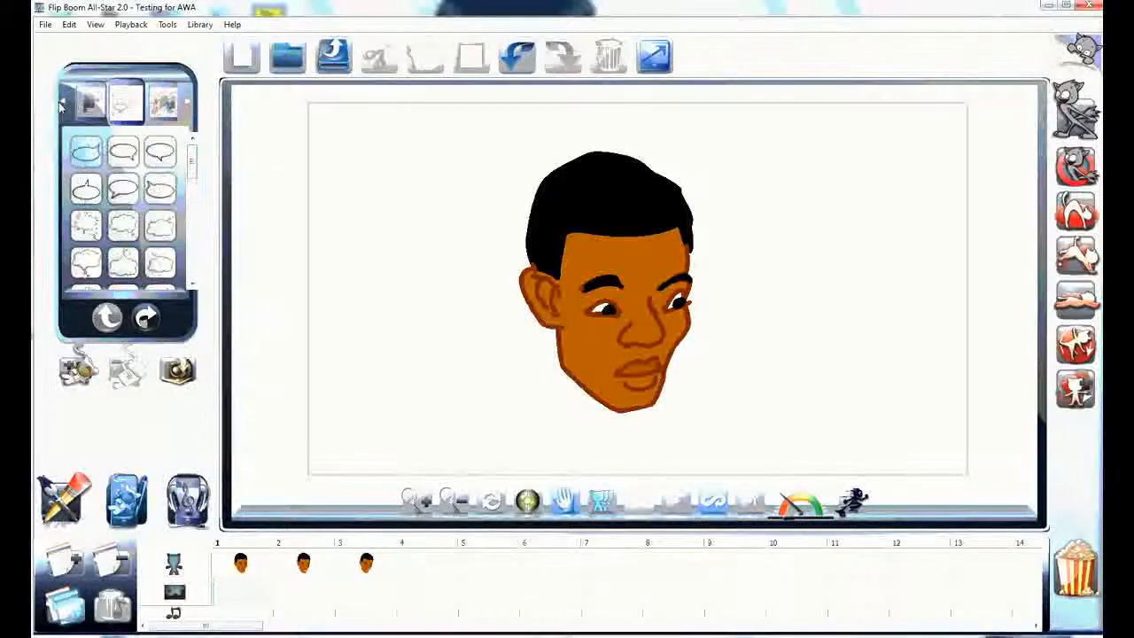
click(63, 104)
click(63, 104)
click(64, 105)
click(64, 106)
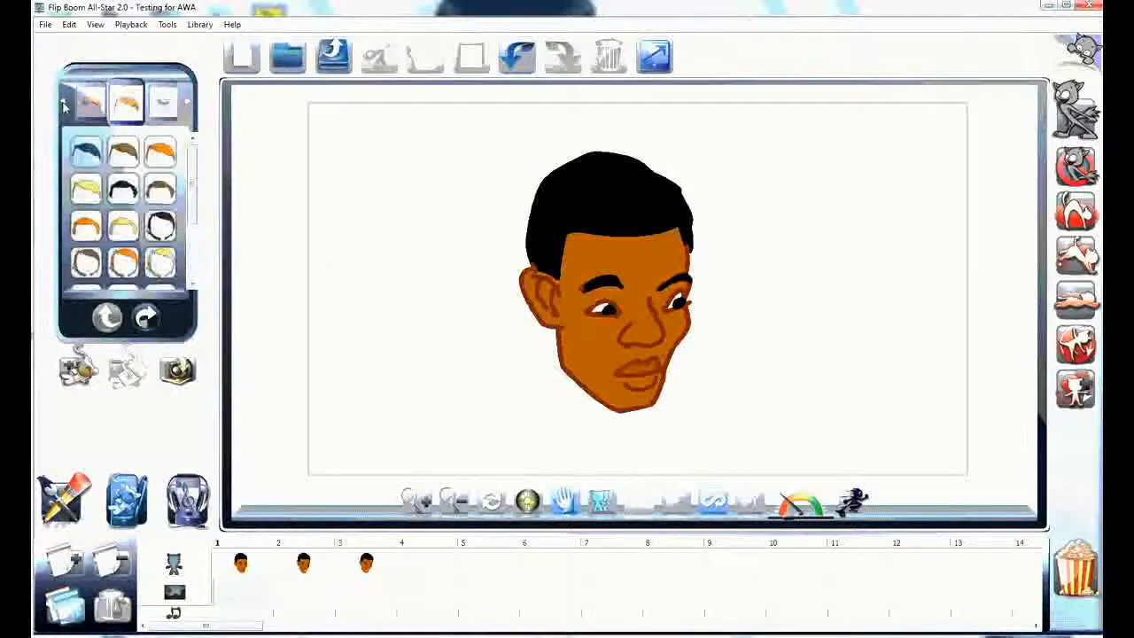
click(62, 105)
click(63, 105)
click(62, 105)
click(61, 105)
click(61, 106)
click(61, 106)
click(62, 105)
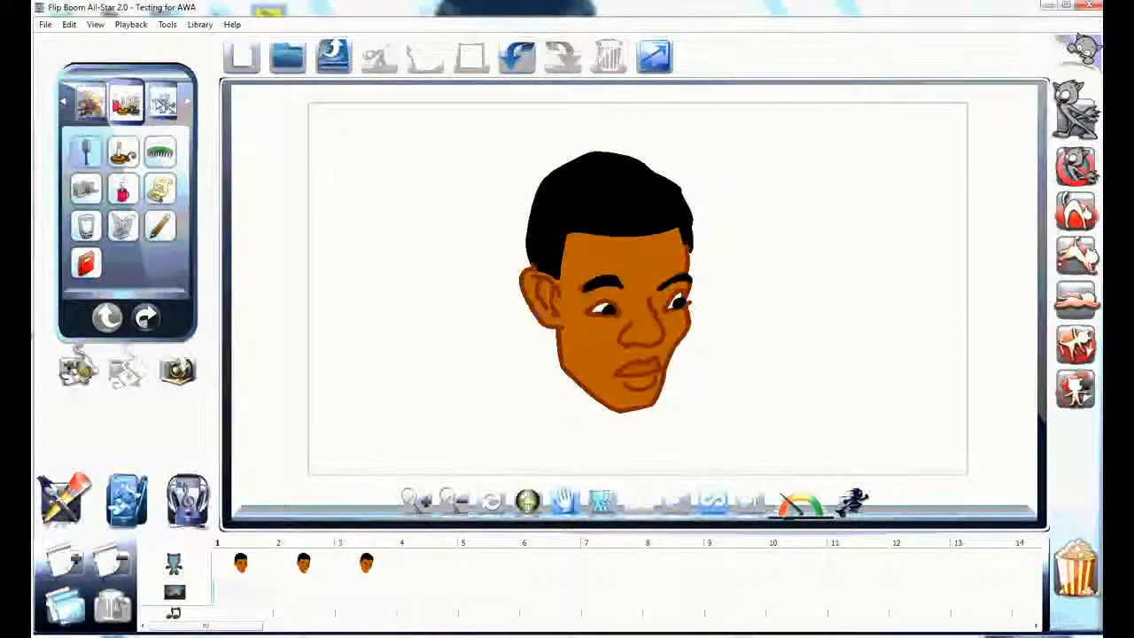
Place the street backdrop with the caution tape and traffic cone from the library's background category behind the head on frame 1.
click(183, 104)
click(183, 105)
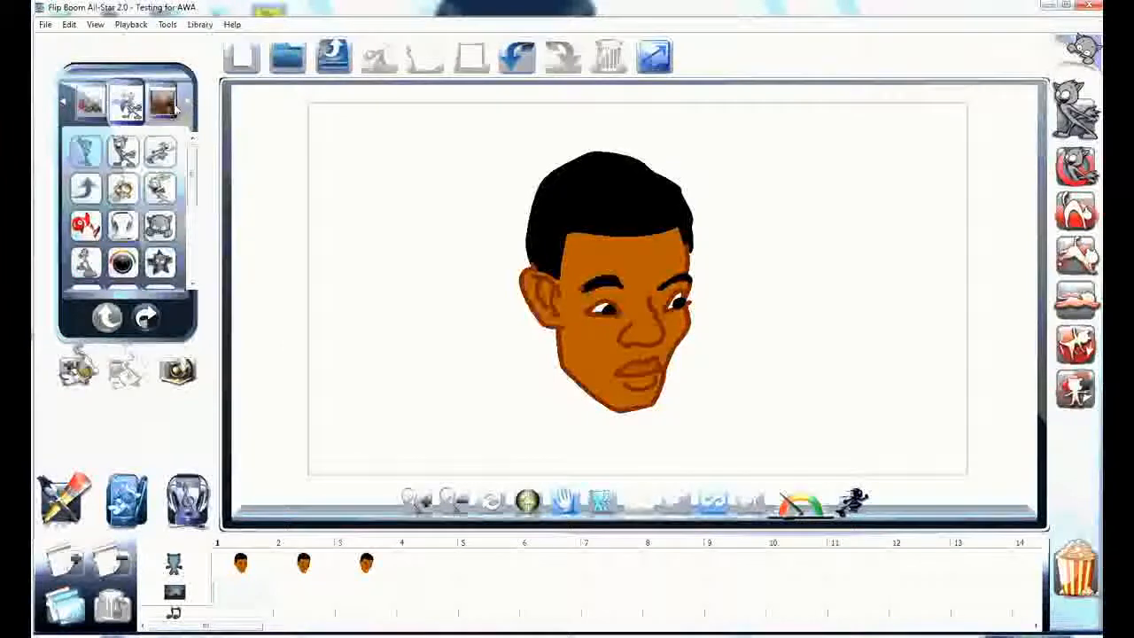
click(184, 105)
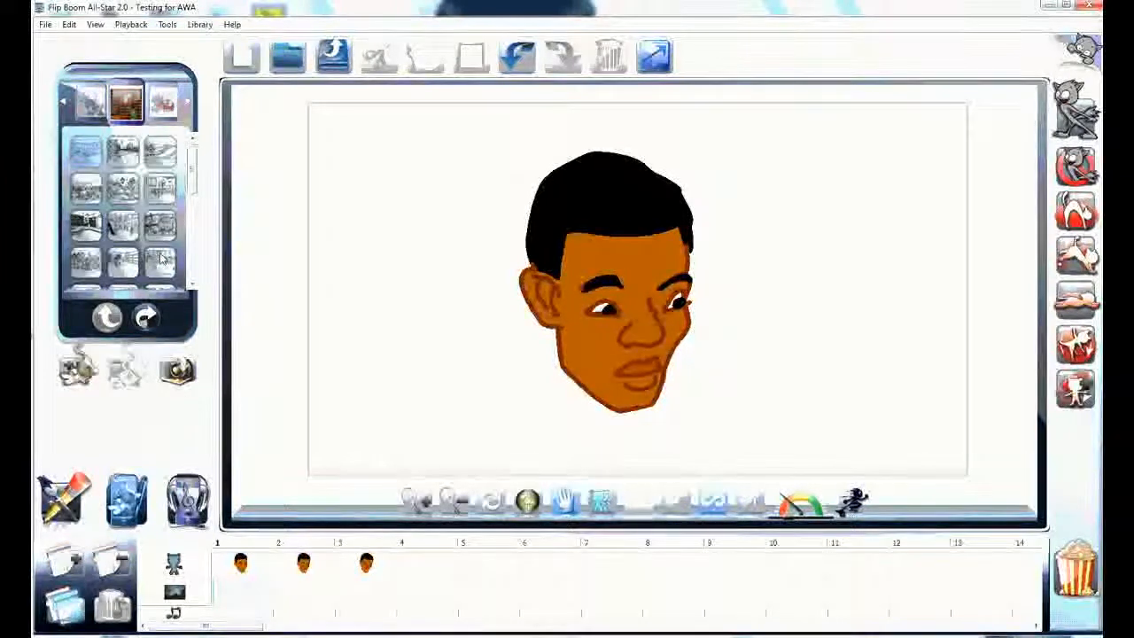
click(162, 258)
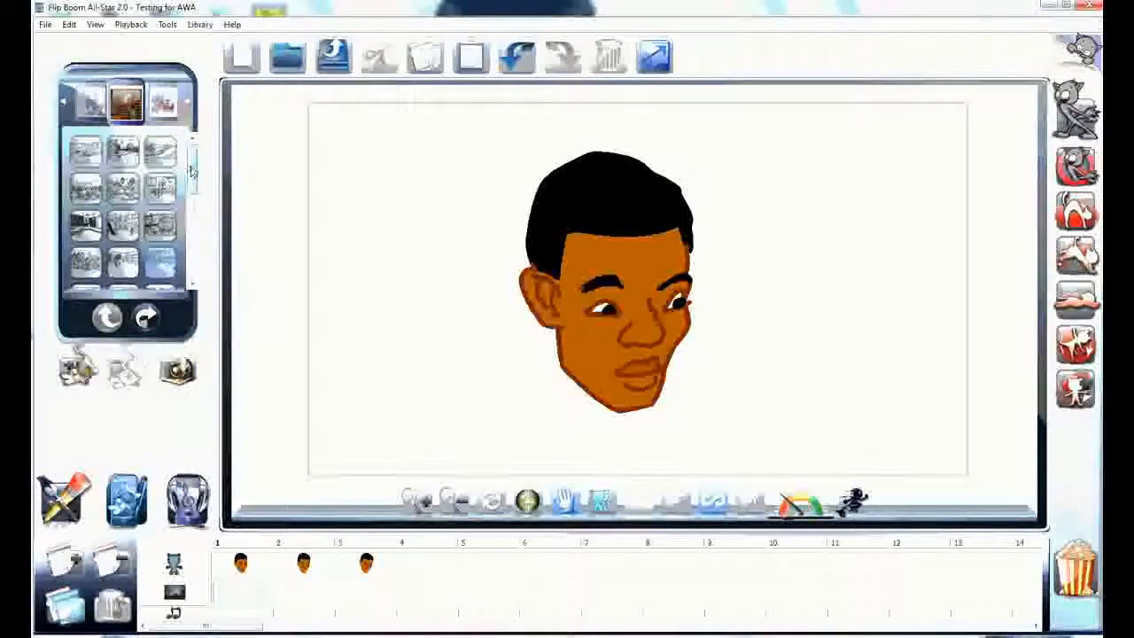
drag(192, 179, 193, 276)
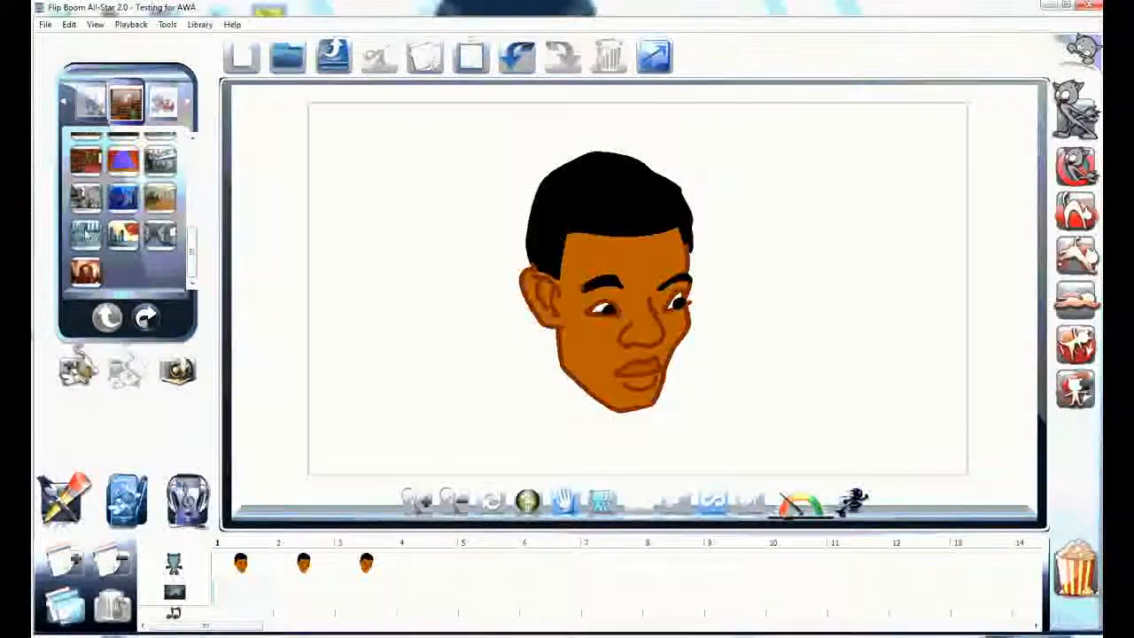
drag(99, 232, 616, 295)
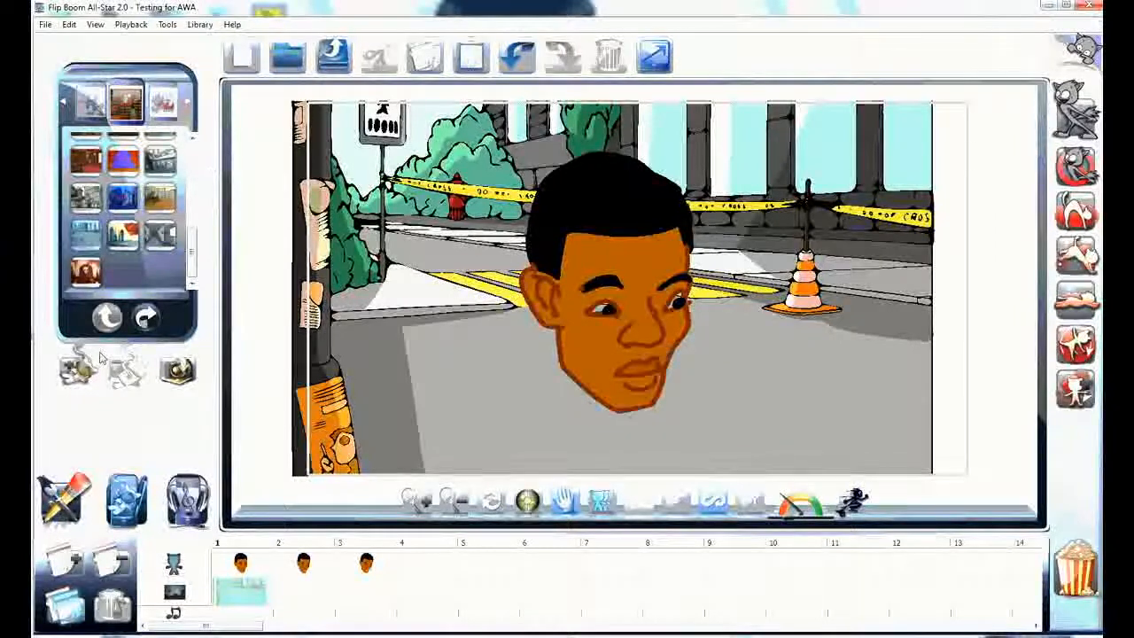
Stretch the street backdrop horizontally so it covers the full width of the camera frame.
click(62, 498)
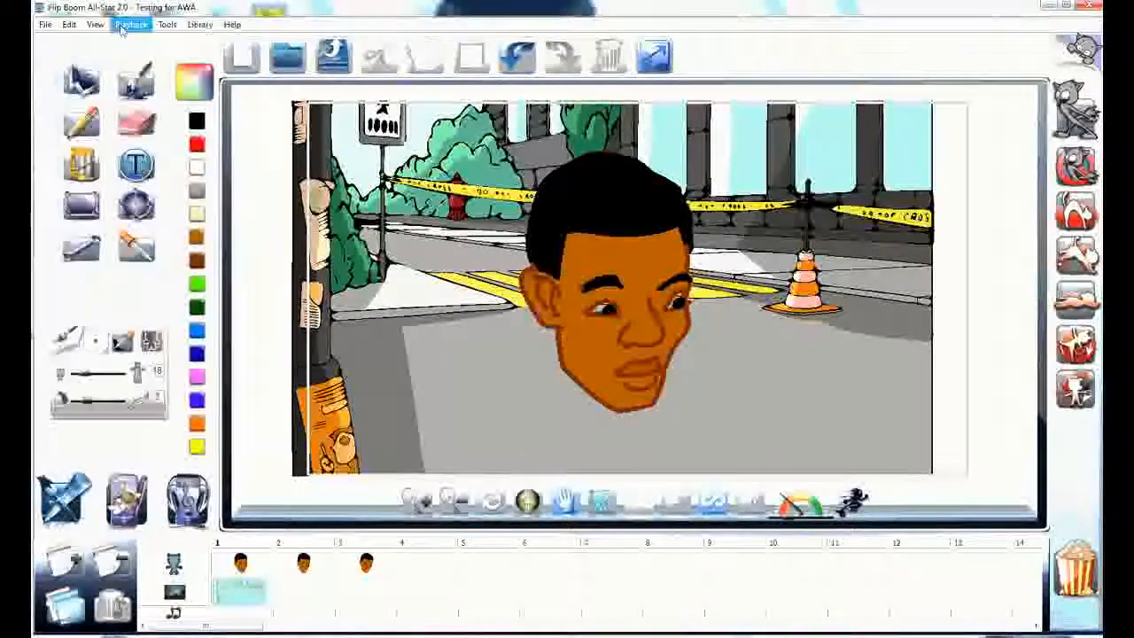
click(931, 356)
drag(938, 286, 982, 287)
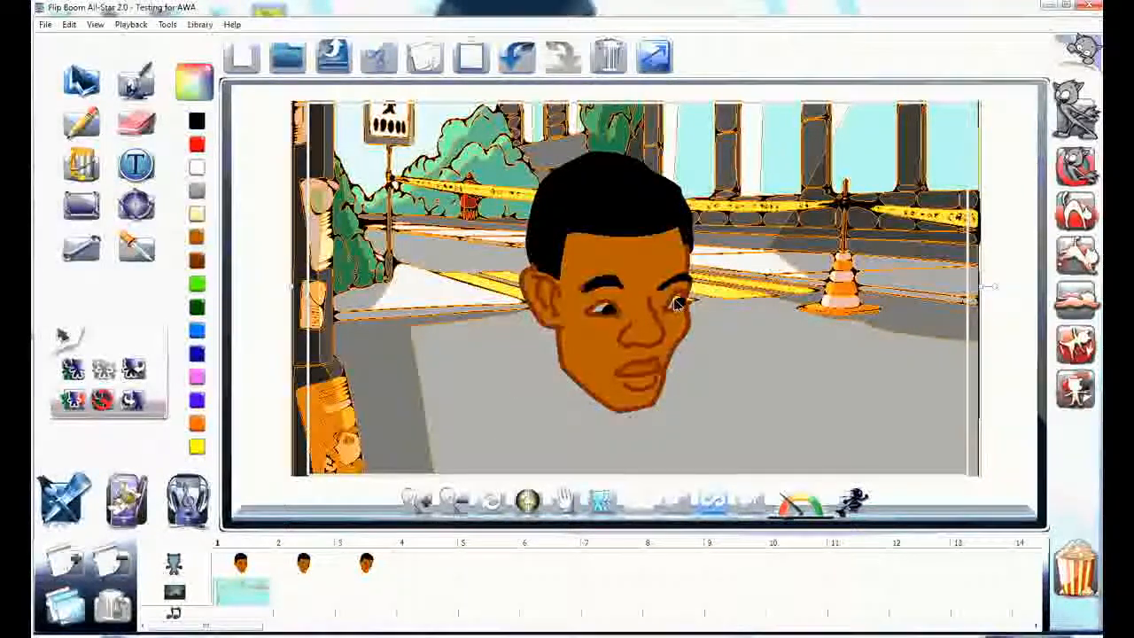
Activate the head drawing on frame 1 and set up a white paint fill for its eyes.
click(258, 559)
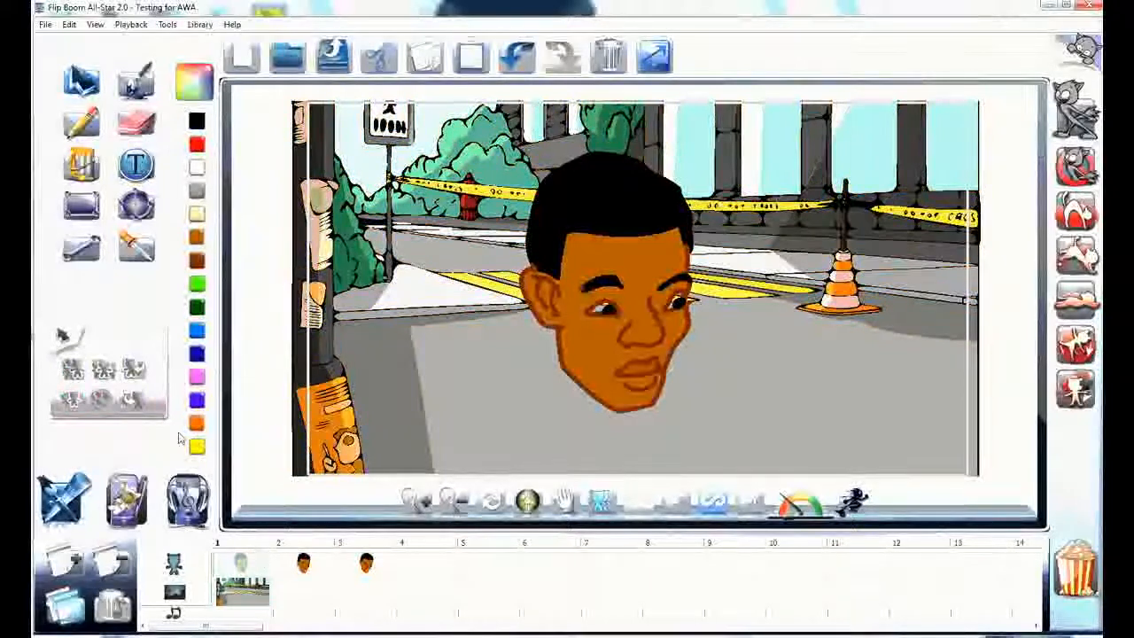
click(79, 165)
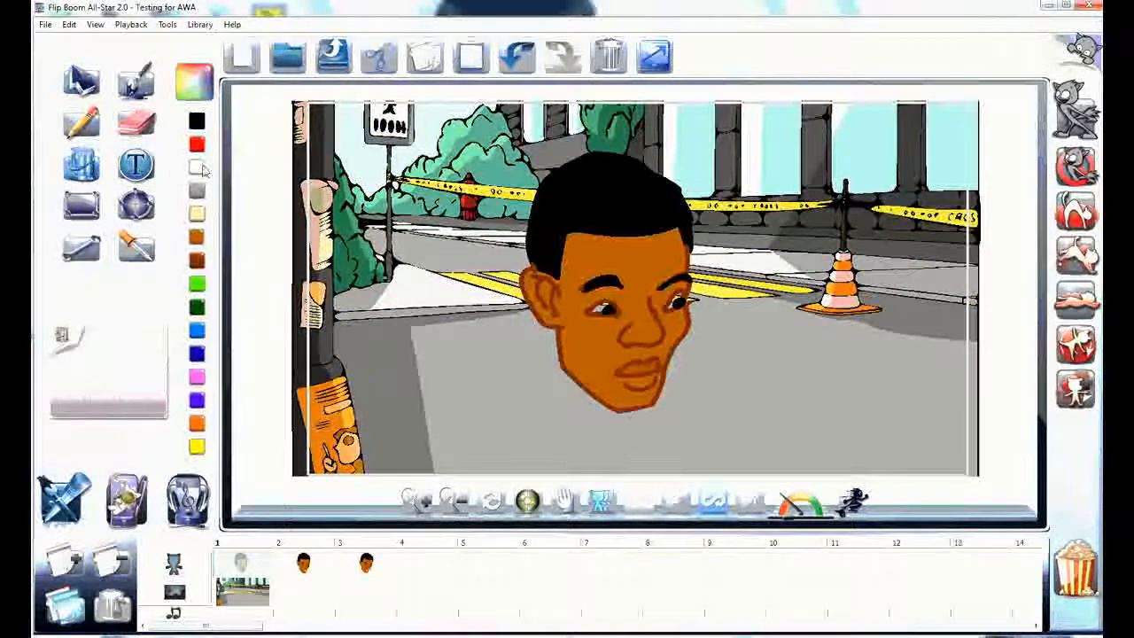
click(199, 167)
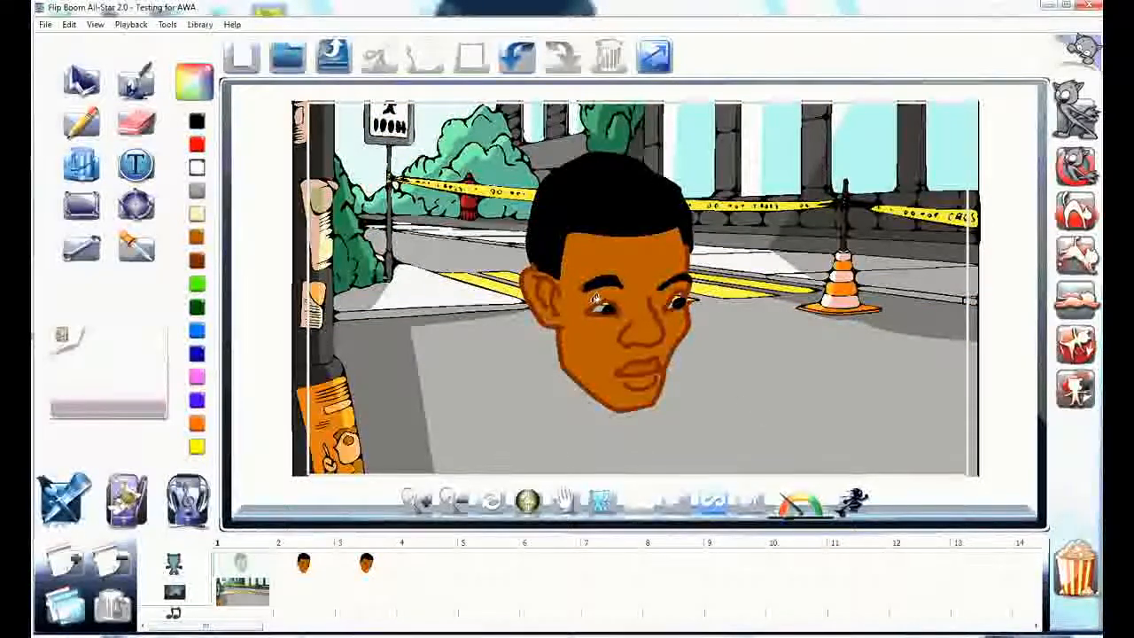